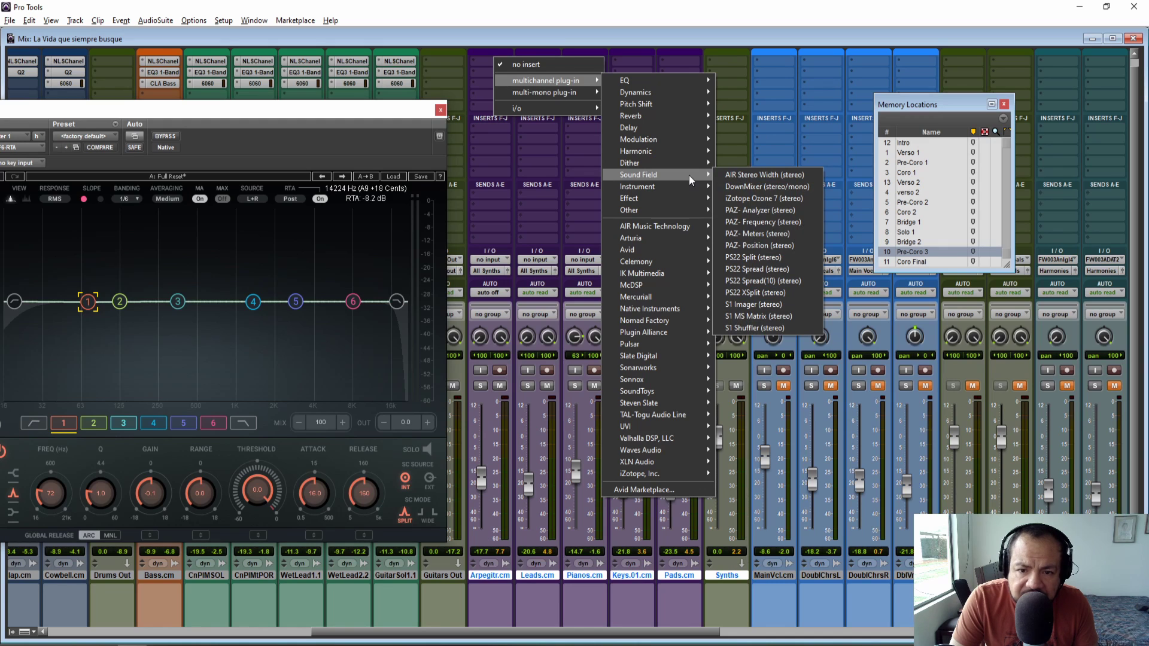
Step: Insert the stereo NLS Channel plug-in in the arpeggiator track's first slot, lower its output fader slightly, and close its window
{"action": "mouse_move", "coordinate": [697, 152]}
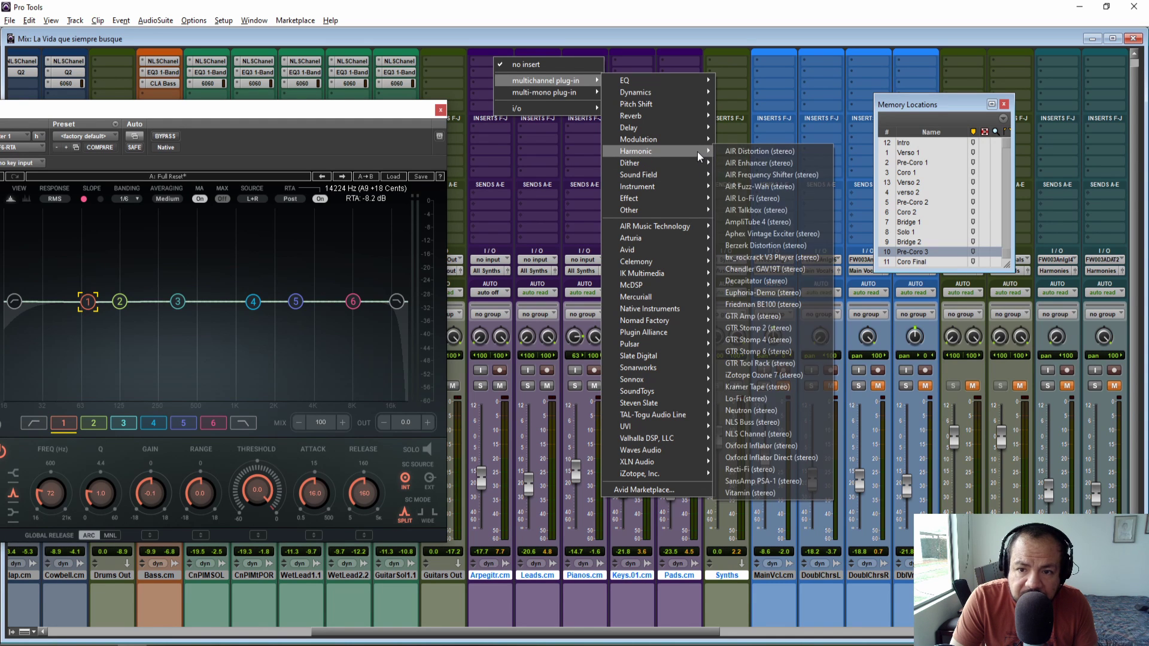
{"action": "left_click", "coordinate": [758, 434]}
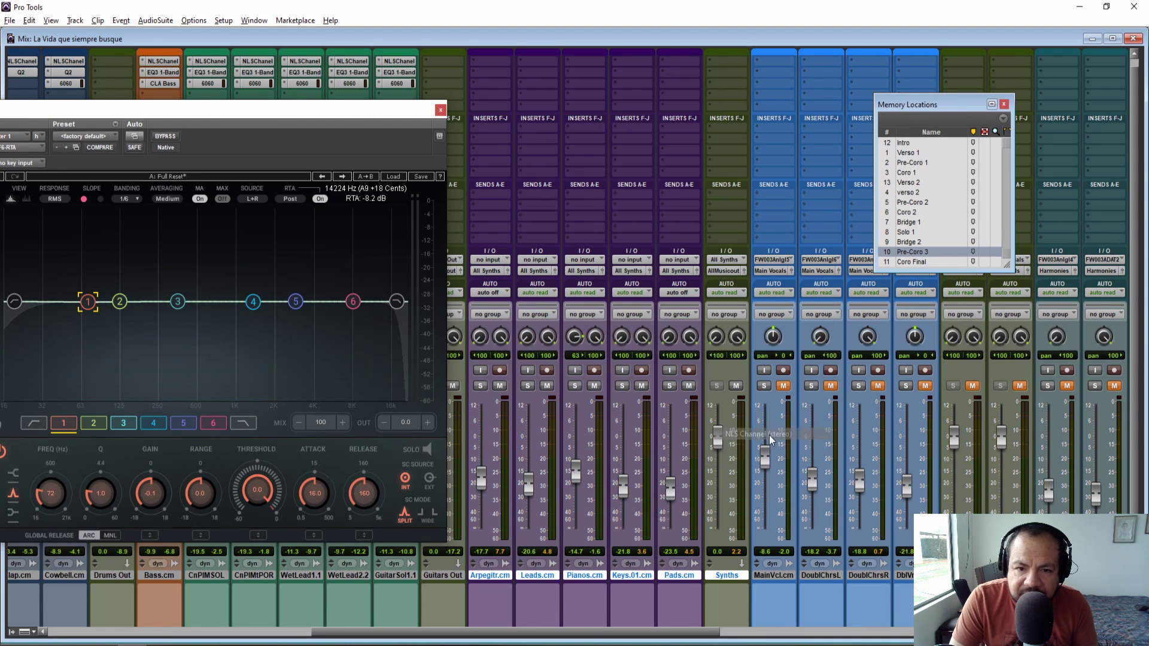
{"action": "left_click_drag", "start_coordinate": [292, 378], "coordinate": [292, 398]}
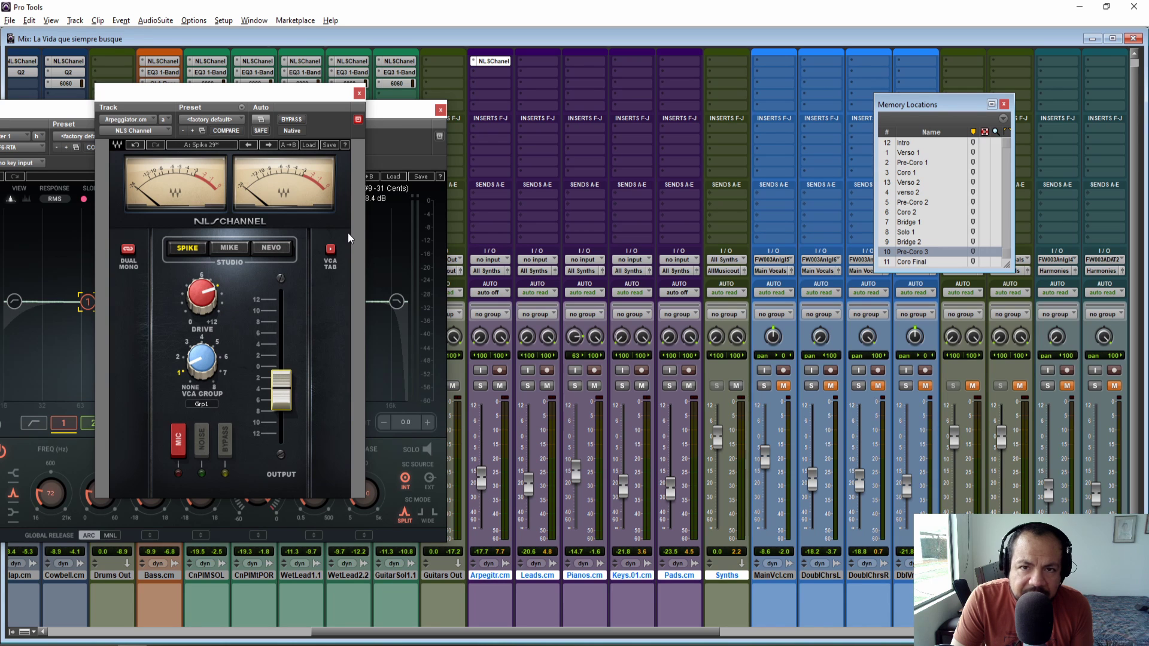
{"action": "left_click_drag", "start_coordinate": [236, 95], "coordinate": [894, 138]}
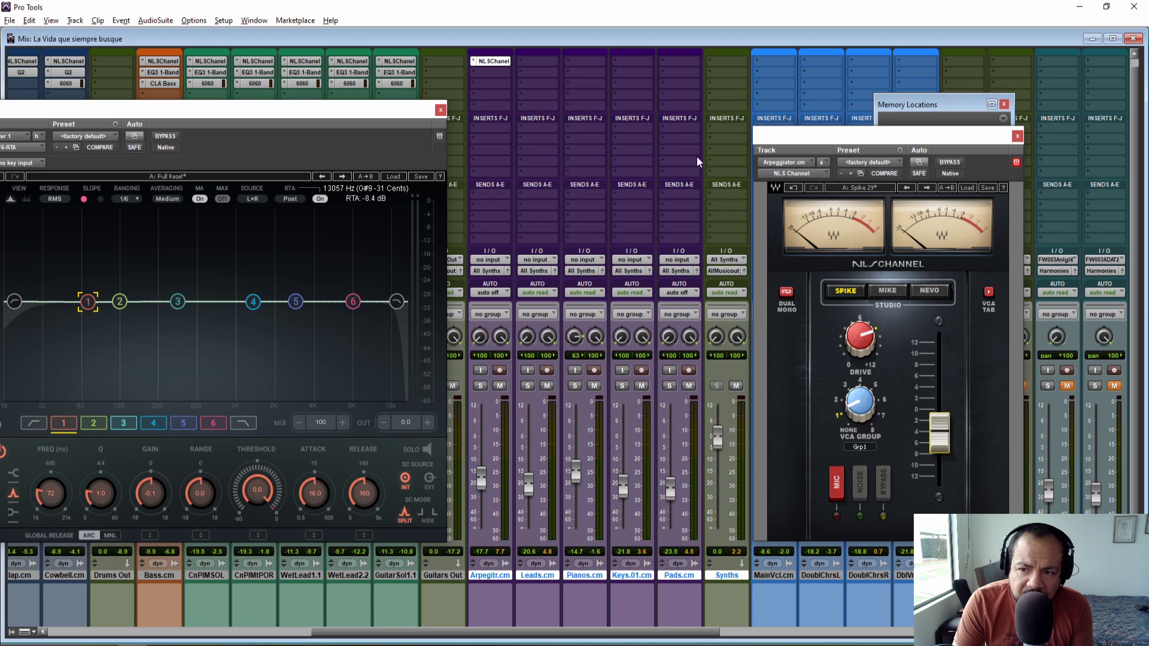
{"action": "left_click", "coordinate": [1017, 136]}
Step: Solo the arpeggiator track and play from the Intro marker to check its spectrum in the F6-RTA analyzer
{"action": "left_click_drag", "start_coordinate": [357, 115], "coordinate": [363, 71]}
{"action": "left_click", "coordinate": [481, 385]}
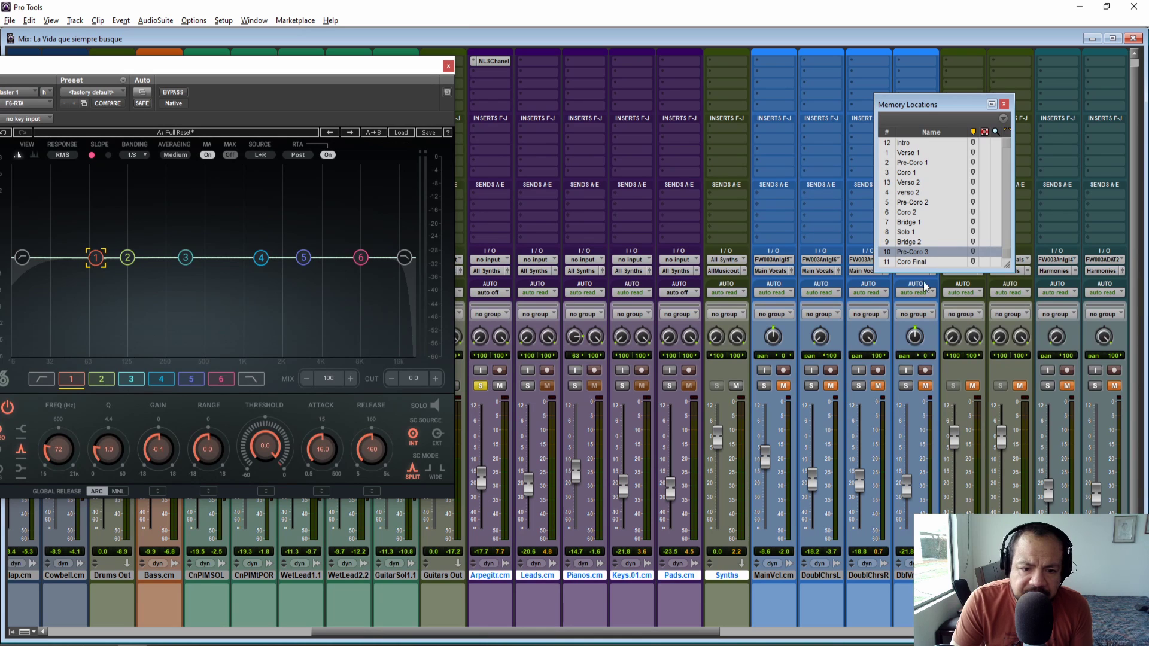
{"action": "left_click", "coordinate": [908, 148]}
{"action": "key", "text": "space"}
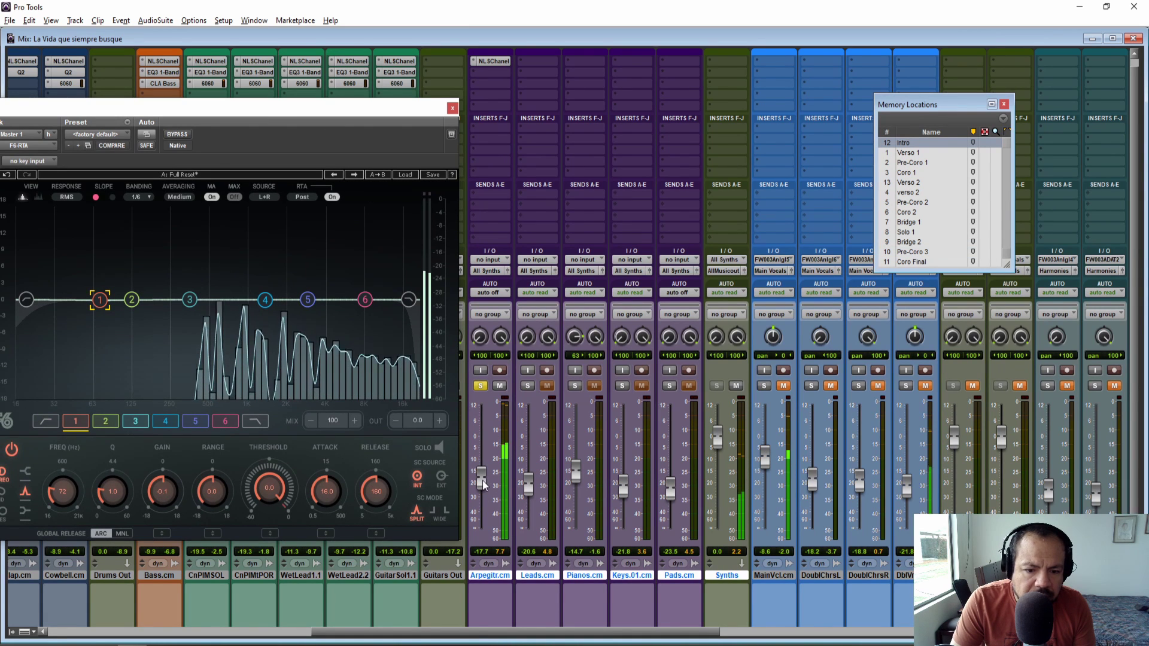
{"action": "mouse_move", "coordinate": [481, 478]}
{"action": "left_mouse_down"}
{"action": "mouse_move", "coordinate": [478, 460]}
{"action": "mouse_move", "coordinate": [478, 480]}
{"action": "left_mouse_up"}
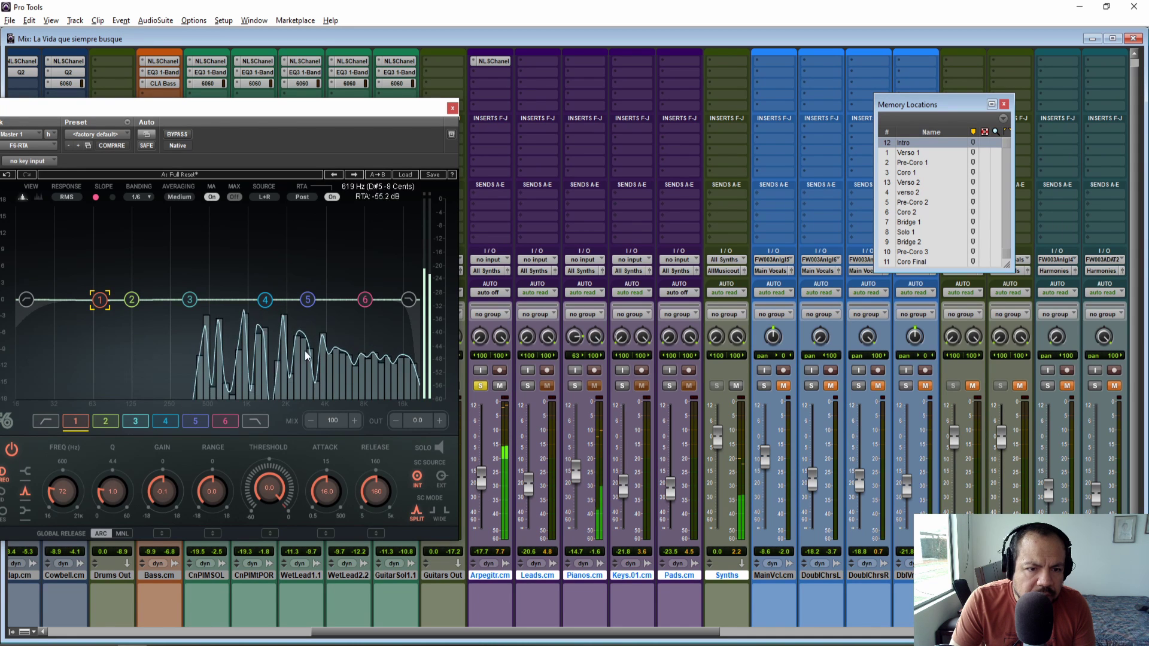
Step: Insert the McDSP 6060 Ultimate MC in the arpeggiator's second slot and load the British E equalizer module
{"action": "left_click", "coordinate": [494, 74]}
{"action": "mouse_move", "coordinate": [556, 92]}
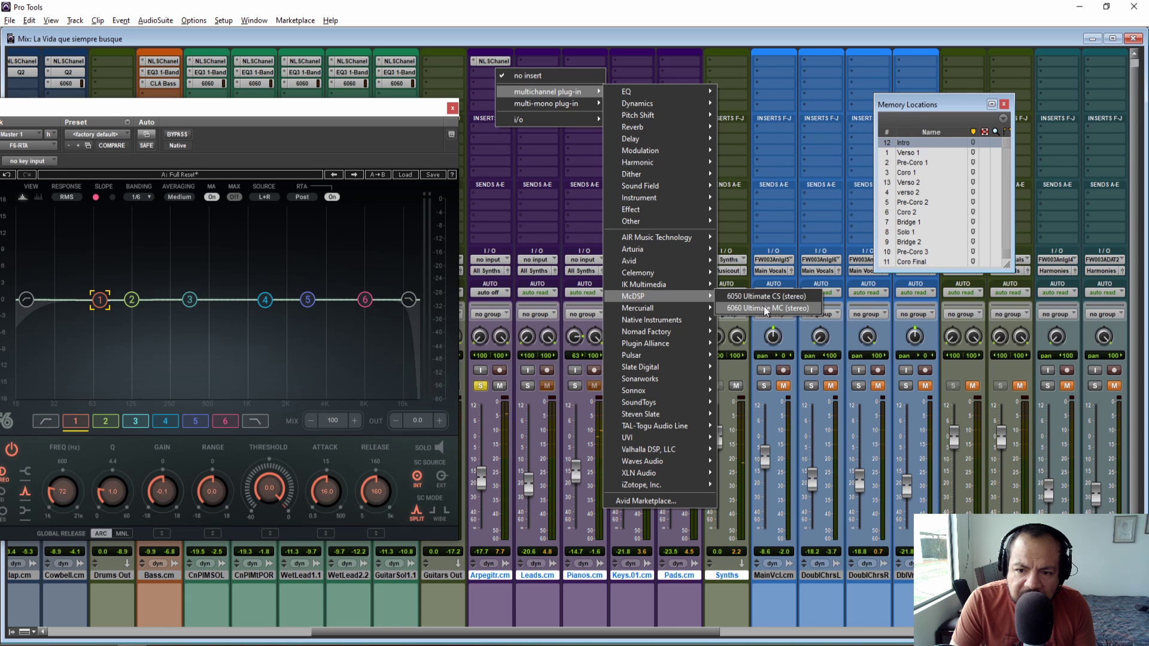
{"action": "left_click", "coordinate": [764, 304]}
{"action": "left_click", "coordinate": [899, 107]}
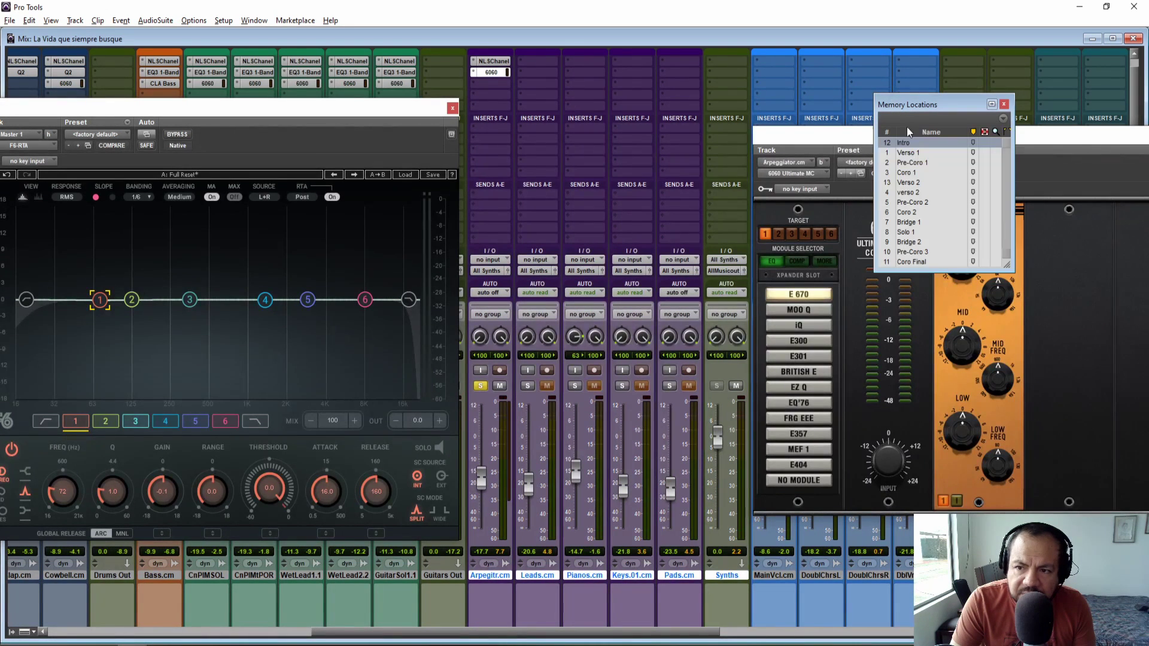
{"action": "left_click", "coordinate": [823, 145]}
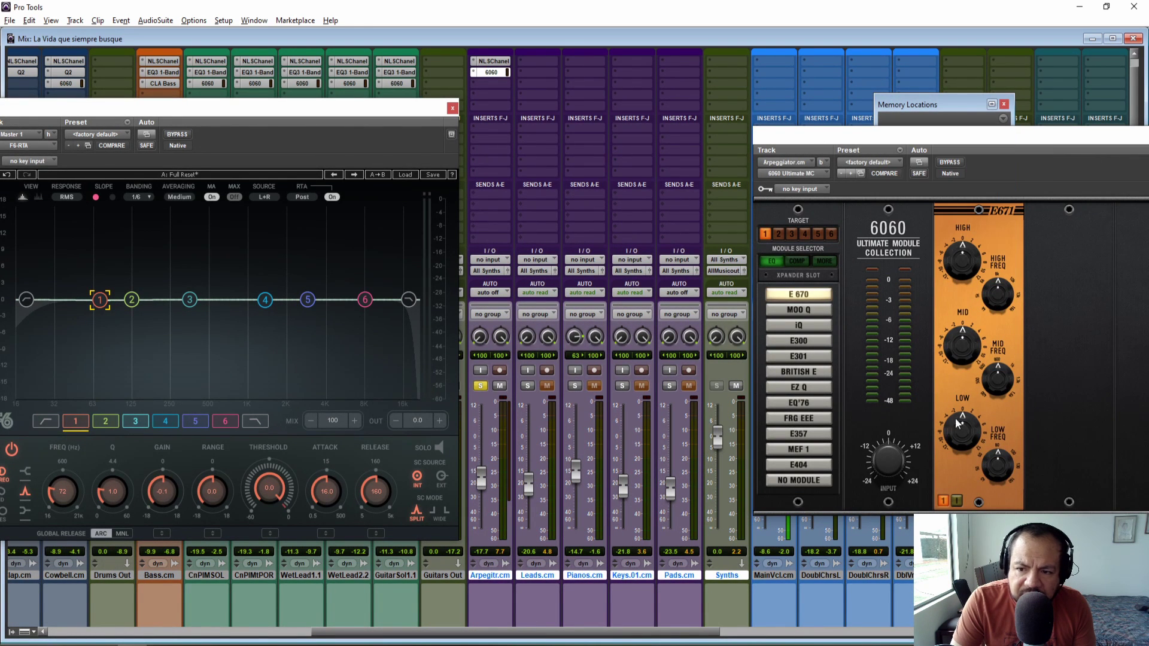
{"action": "left_click", "coordinate": [797, 376]}
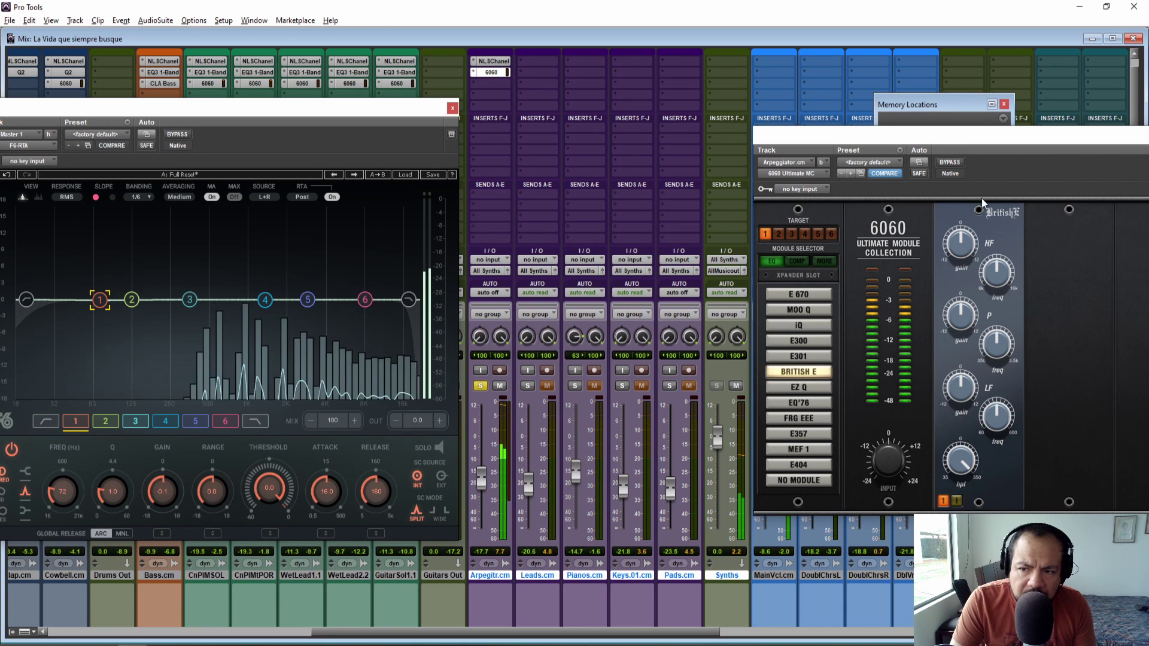
Step: Turn the British E module's P band frequency to maximum and boost that band's gain
{"action": "left_click", "coordinate": [951, 164]}
{"action": "left_click", "coordinate": [952, 164]}
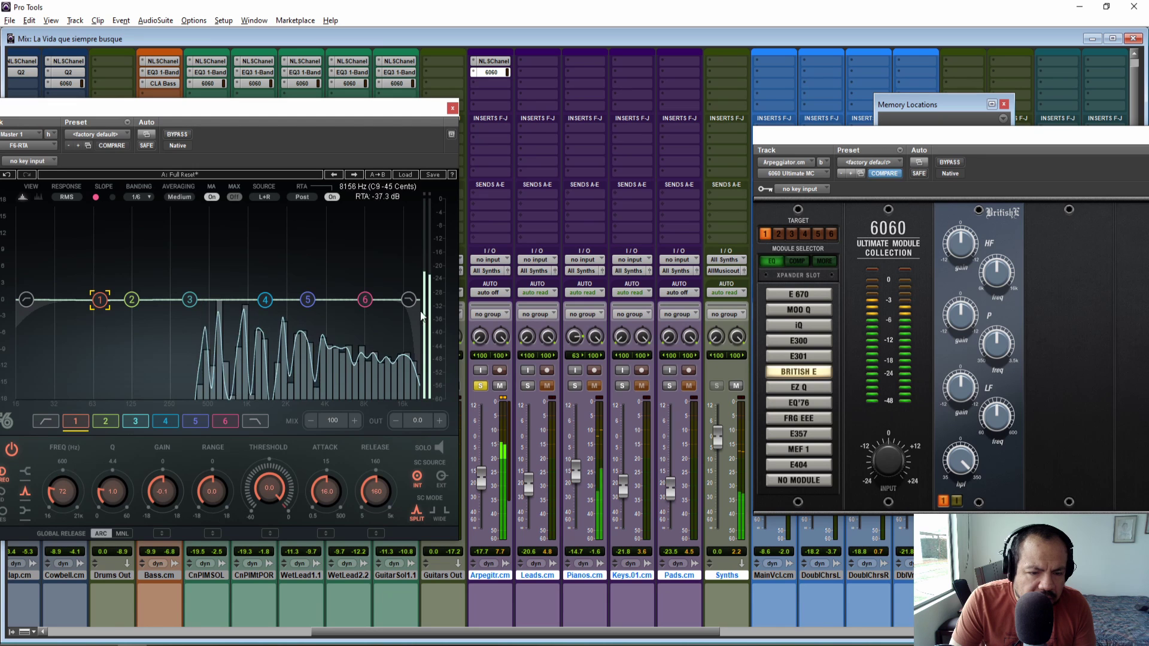
{"action": "left_click_drag", "start_coordinate": [996, 344], "coordinate": [955, 294]}
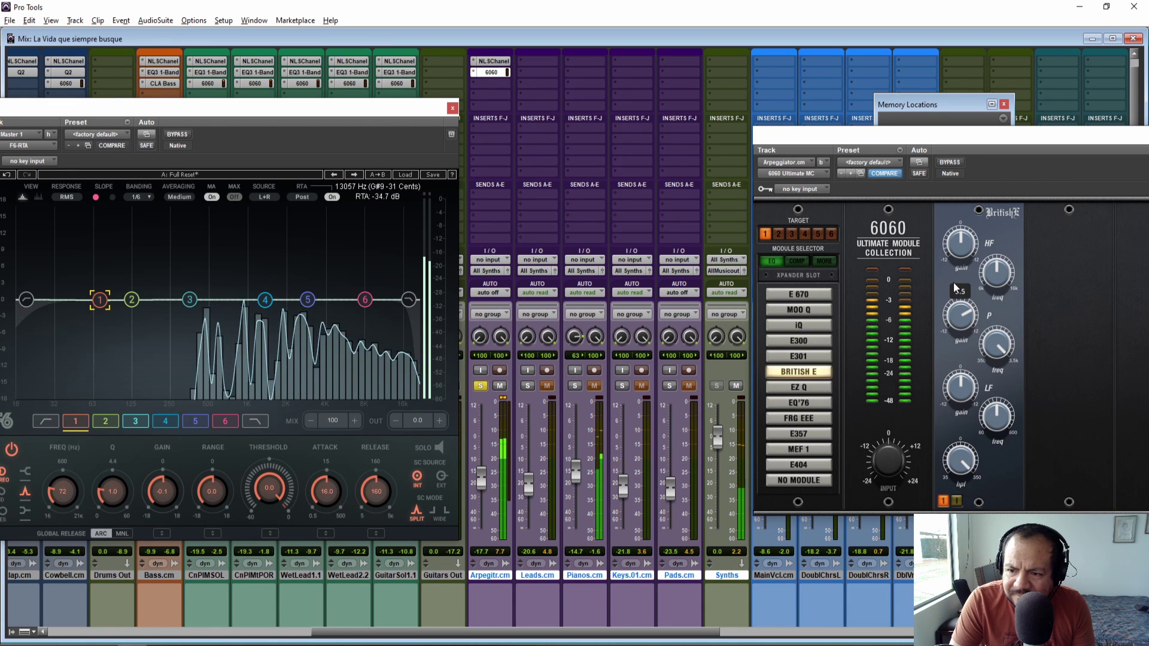
{"action": "left_click_drag", "start_coordinate": [909, 137], "coordinate": [456, 134]}
Step: Try a lower 6060 output level, reset it, and compare the soloed arpeggiator with the plug-in bypassed and active
{"action": "left_click_drag", "start_coordinate": [1072, 457], "coordinate": [1070, 470]}
{"action": "left_click", "coordinate": [1068, 464], "text": "alt"}
{"action": "left_click", "coordinate": [497, 160]}
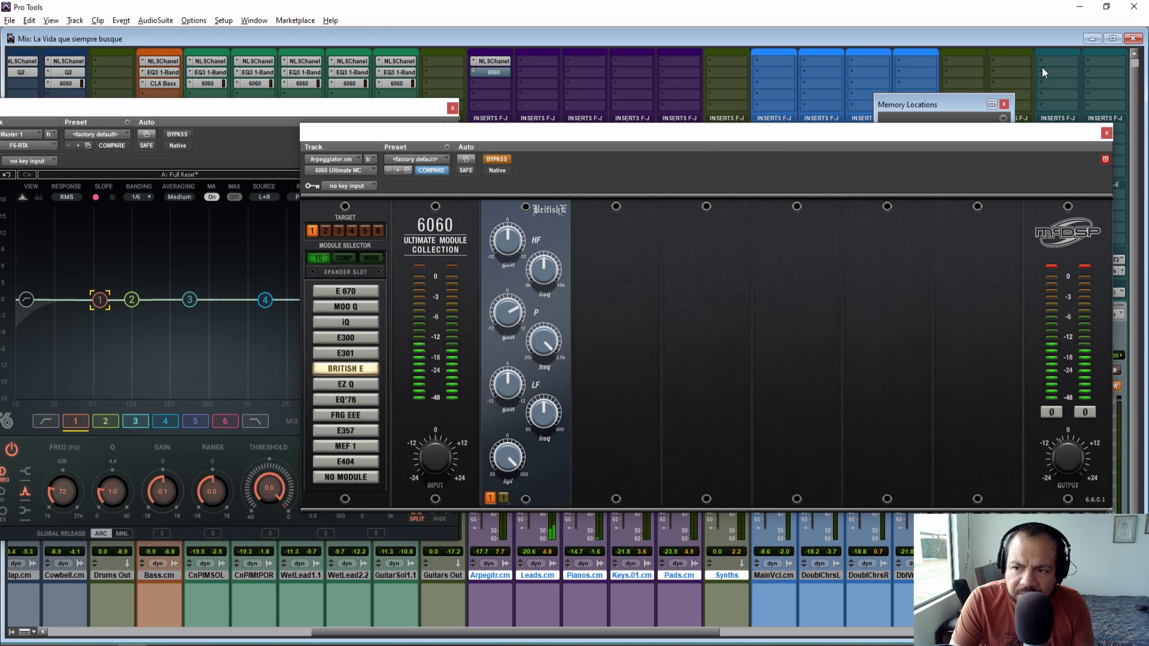
{"action": "left_click", "coordinate": [953, 102]}
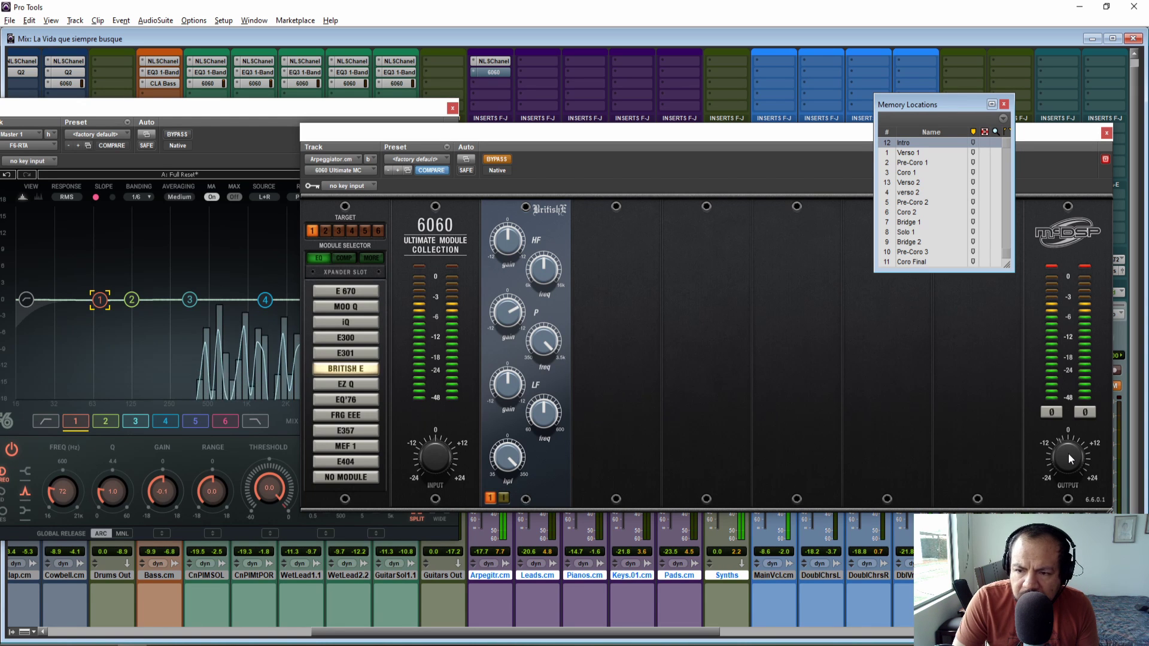
{"action": "left_click", "coordinate": [489, 160]}
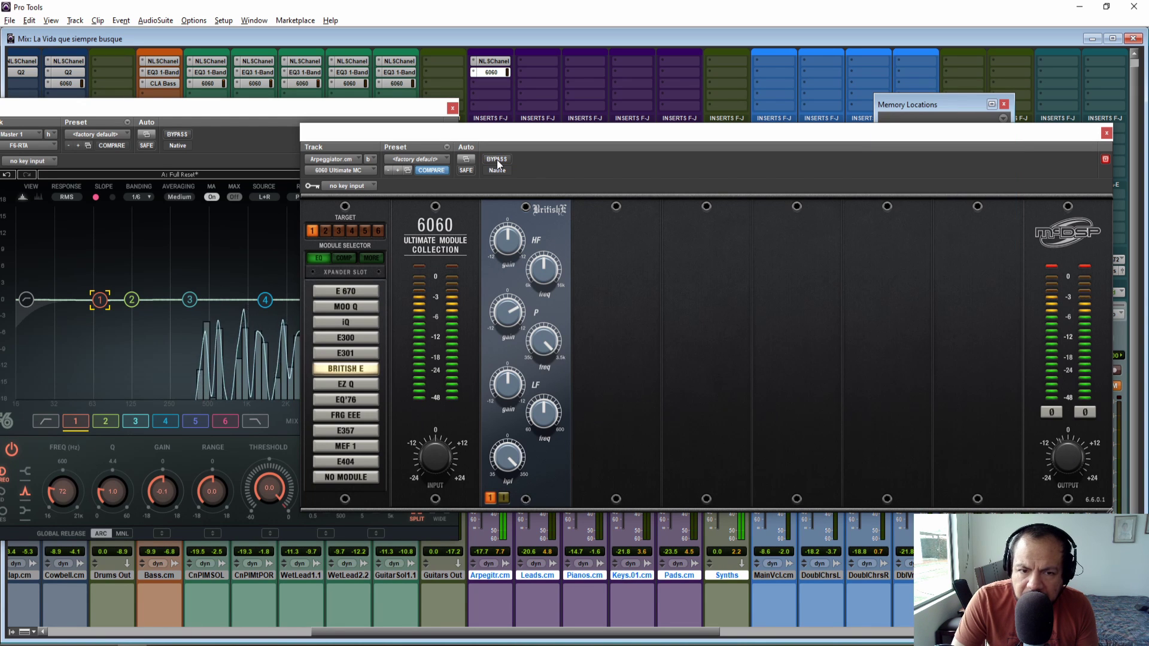
{"action": "left_click", "coordinate": [497, 160]}
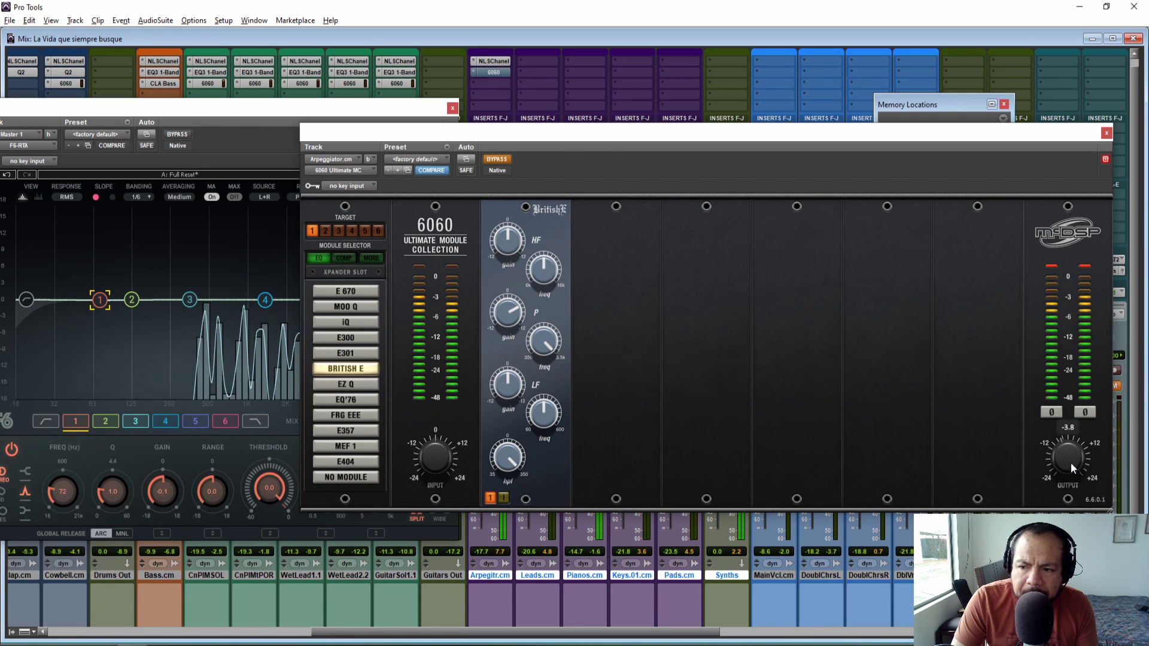
{"action": "left_click", "coordinate": [497, 160]}
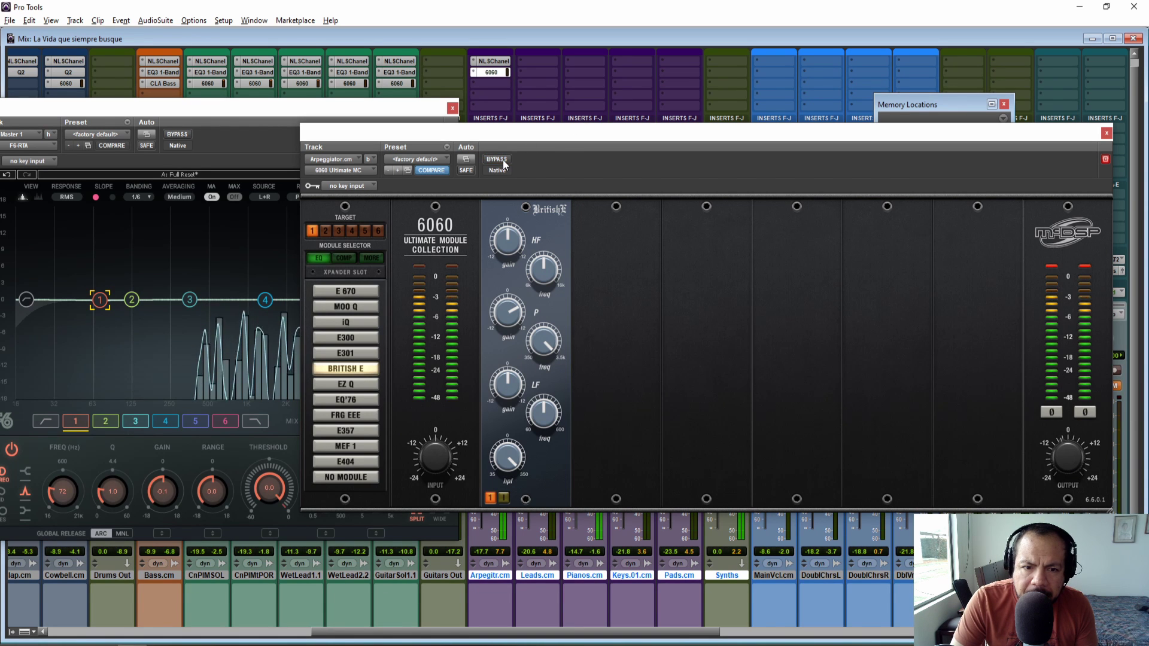
{"action": "left_click", "coordinate": [497, 159]}
Step: Compare the arpeggiator within the full mix with the 6060 equalizer bypassed and active
{"action": "left_click", "coordinate": [924, 106]}
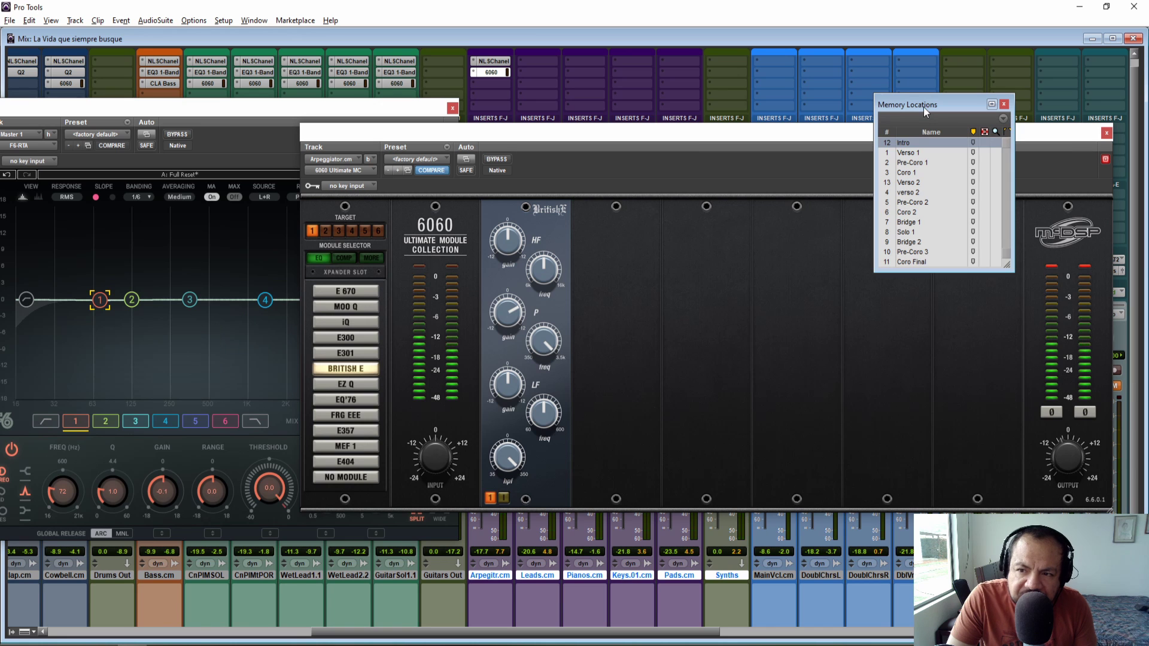
{"action": "left_click", "coordinate": [352, 113]}
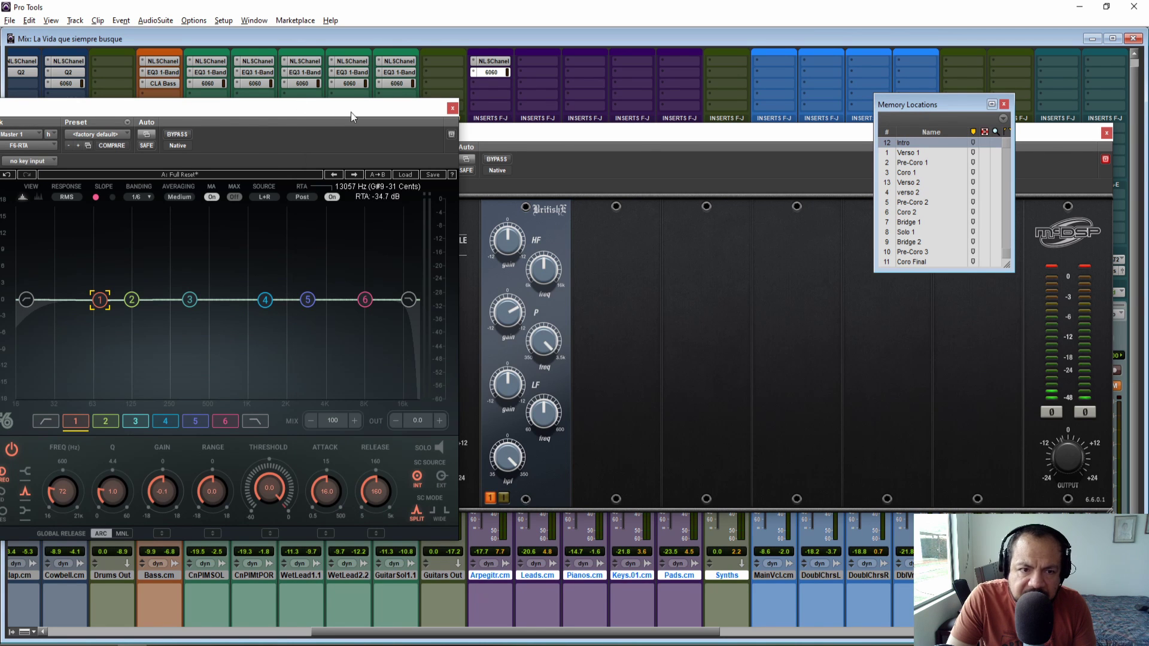
{"action": "left_click_drag", "start_coordinate": [670, 171], "coordinate": [949, 171]}
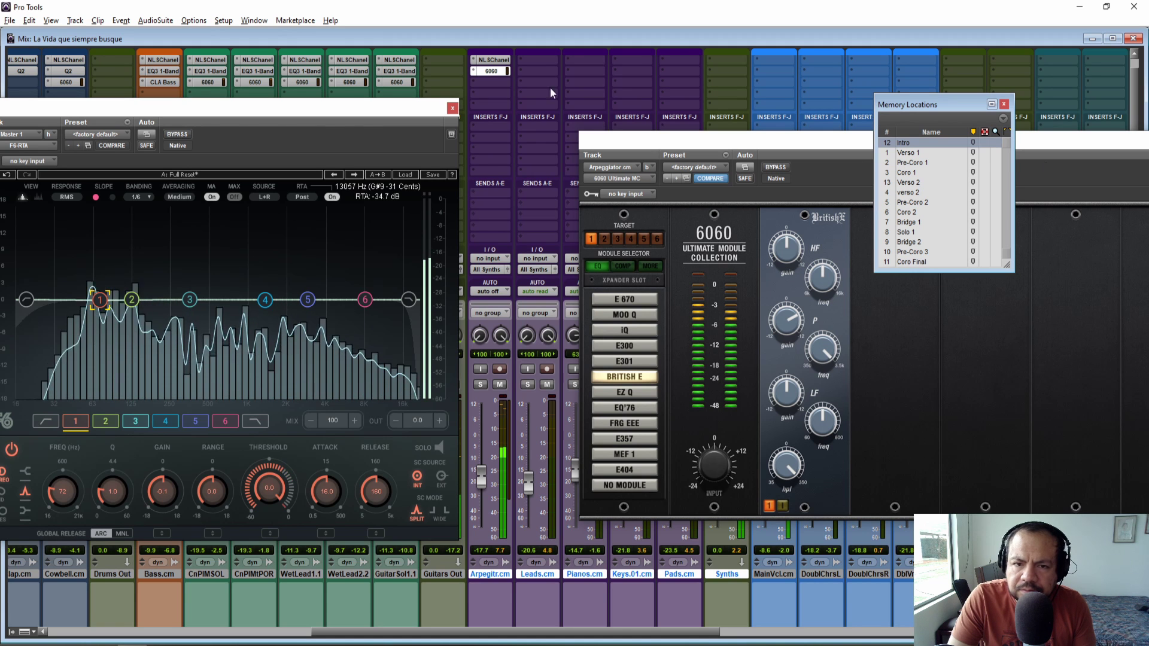
{"action": "left_click", "coordinate": [490, 71], "text": "ctrl"}
{"action": "left_click", "coordinate": [491, 71], "text": "ctrl"}
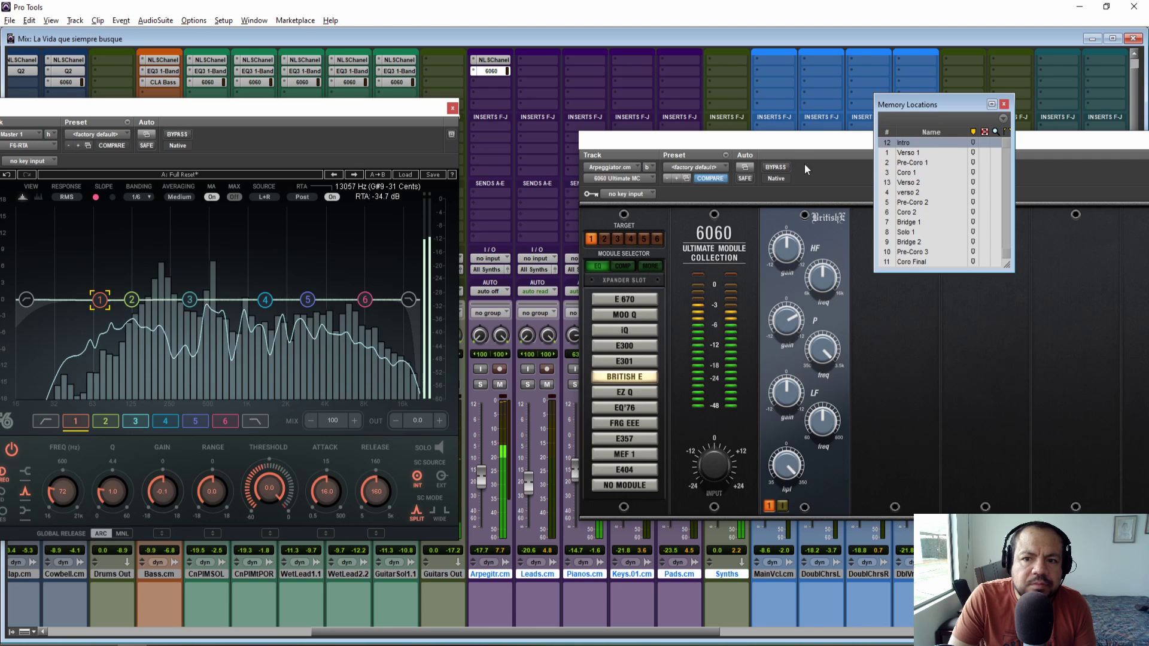
Step: Insert the stereo Waves Vitamin plug-in in the arpeggiator track's third slot and reposition its window over the mixer
{"action": "left_click", "coordinate": [497, 81]}
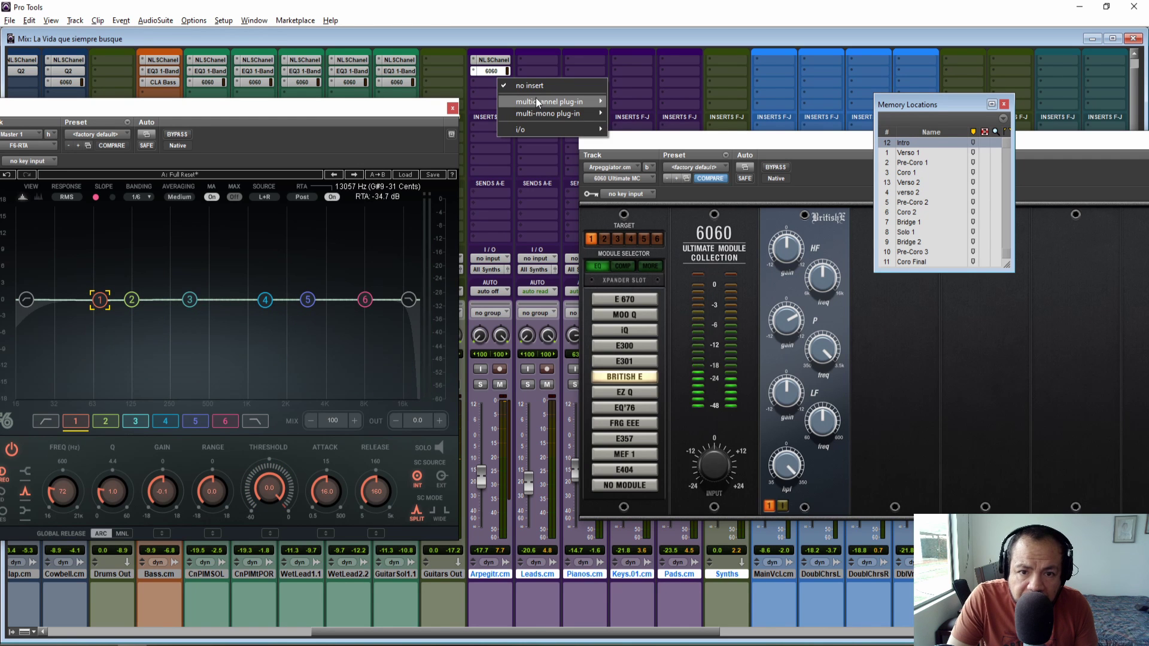
{"action": "mouse_move", "coordinate": [539, 102]}
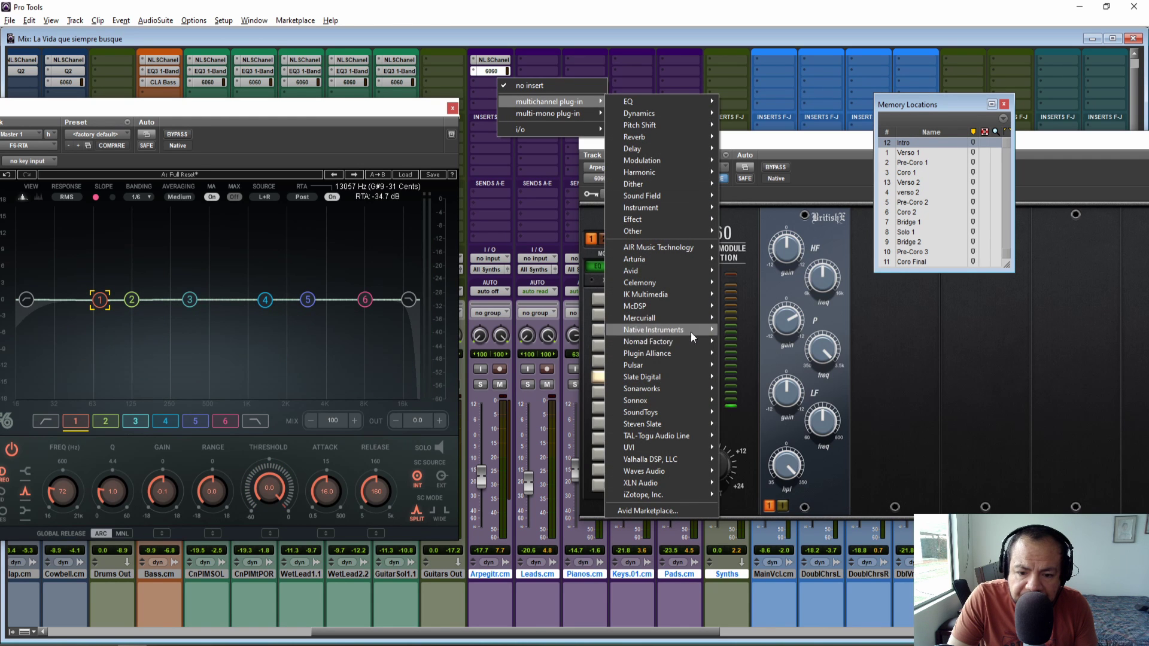
{"action": "mouse_move", "coordinate": [679, 469]}
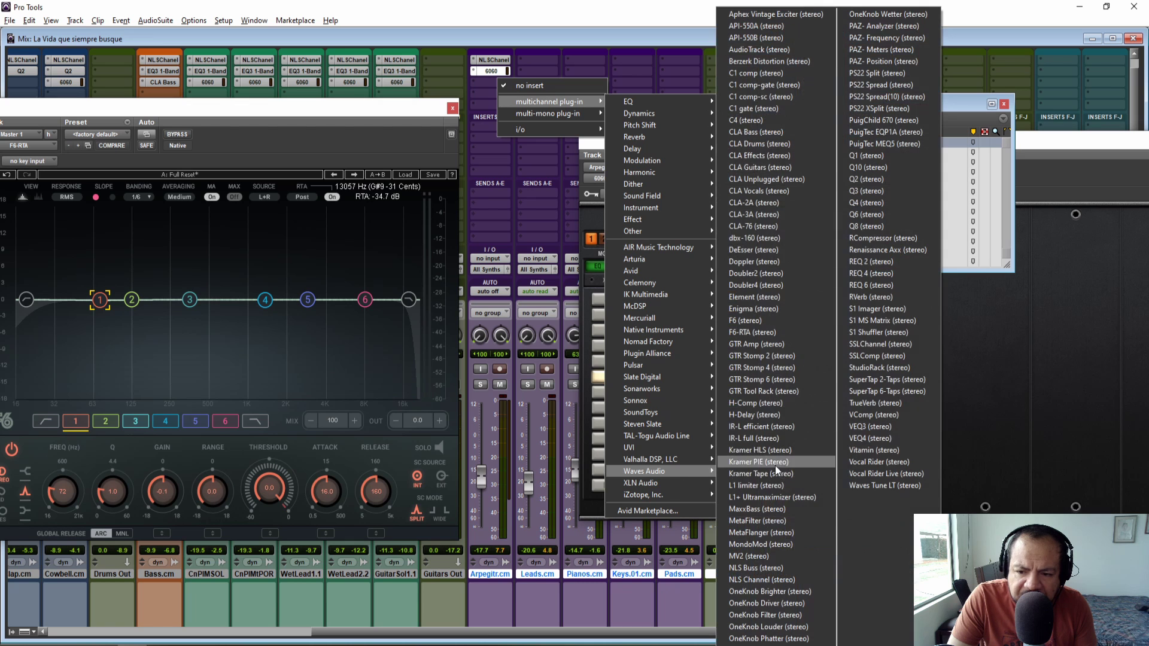
{"action": "left_click", "coordinate": [861, 450]}
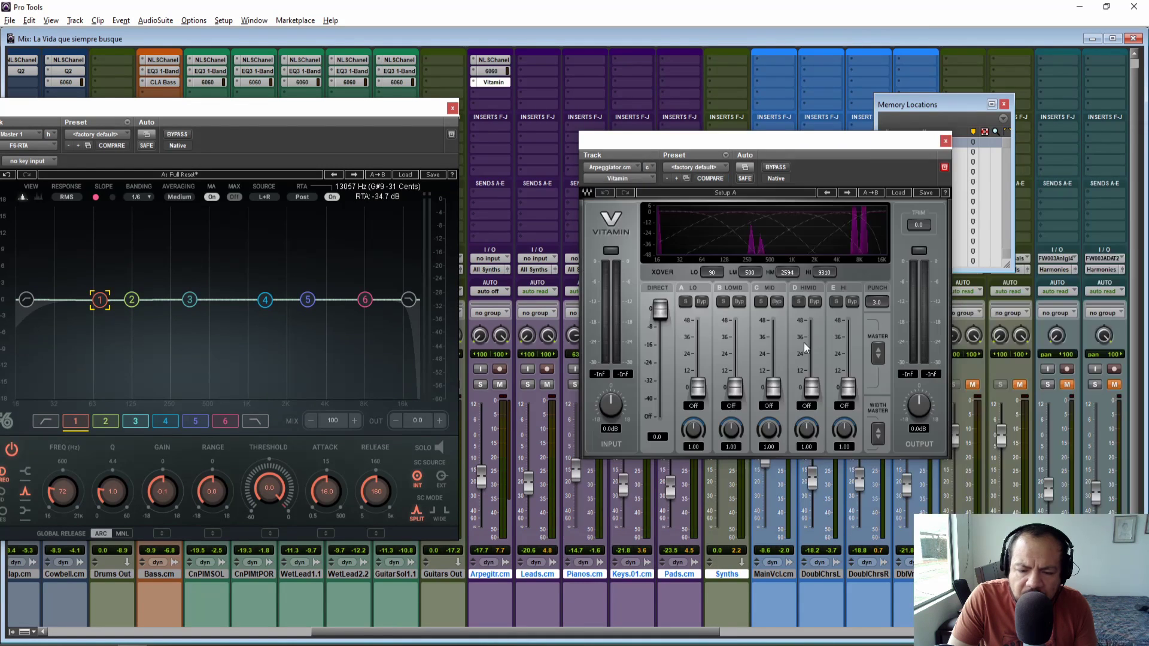
{"action": "left_click_drag", "start_coordinate": [730, 139], "coordinate": [561, 226]}
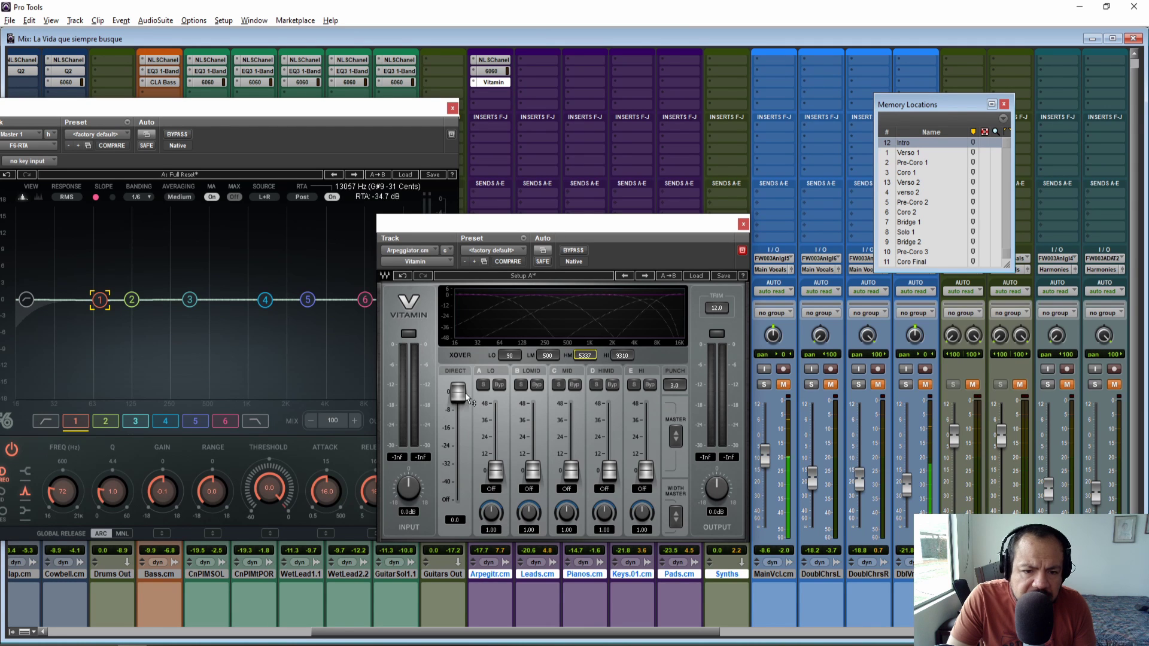
Step: With the arpeggiator soloed, raise Vitamin's HIMID band to 18.5 with width 3.00 and its HI band to 16.0
{"action": "left_click_drag", "start_coordinate": [556, 223], "coordinate": [786, 222]}
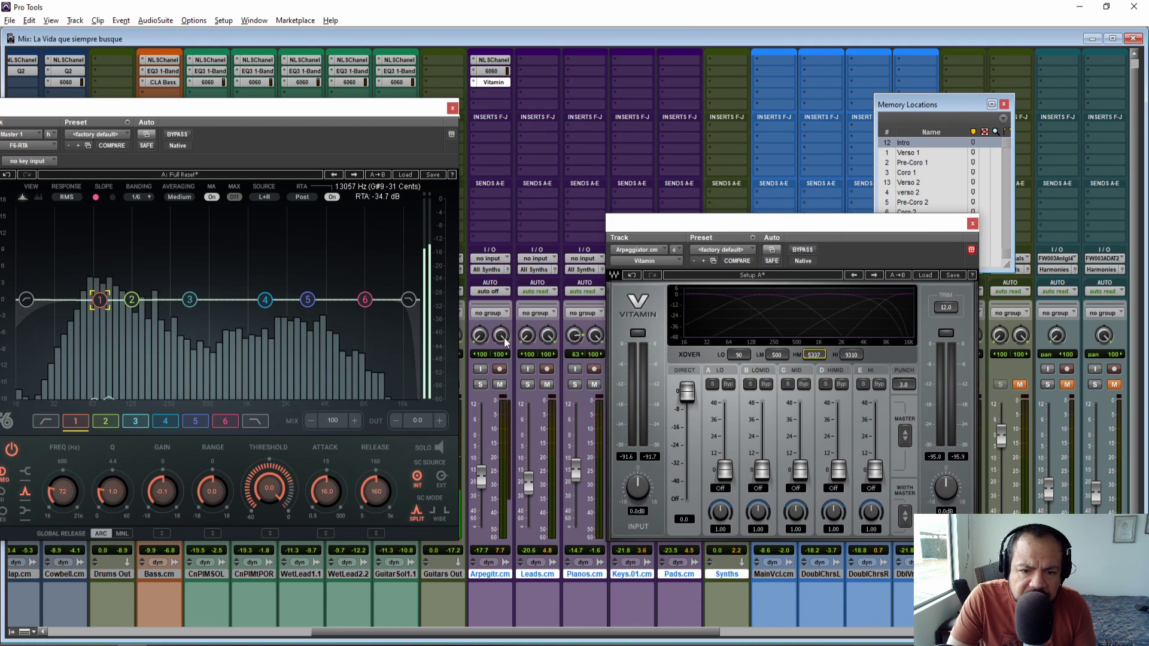
{"action": "left_click", "coordinate": [480, 385]}
{"action": "left_click_drag", "start_coordinate": [746, 223], "coordinate": [559, 221]}
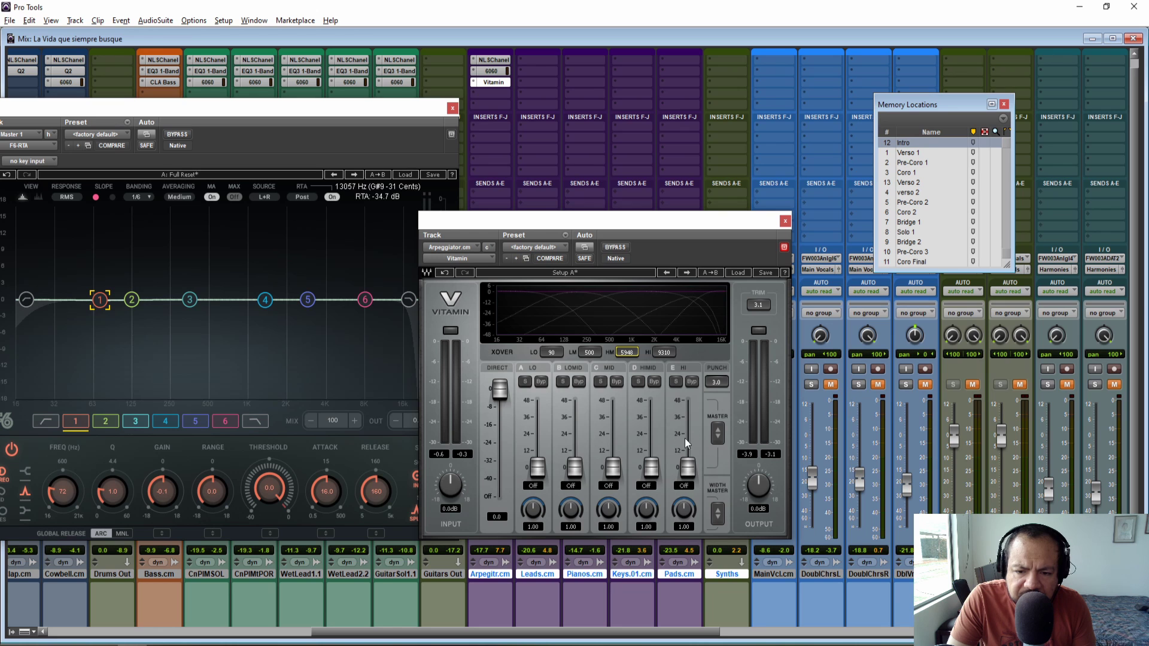
{"action": "left_click_drag", "start_coordinate": [650, 472], "coordinate": [650, 449]}
{"action": "left_click_drag", "start_coordinate": [688, 470], "coordinate": [688, 443]}
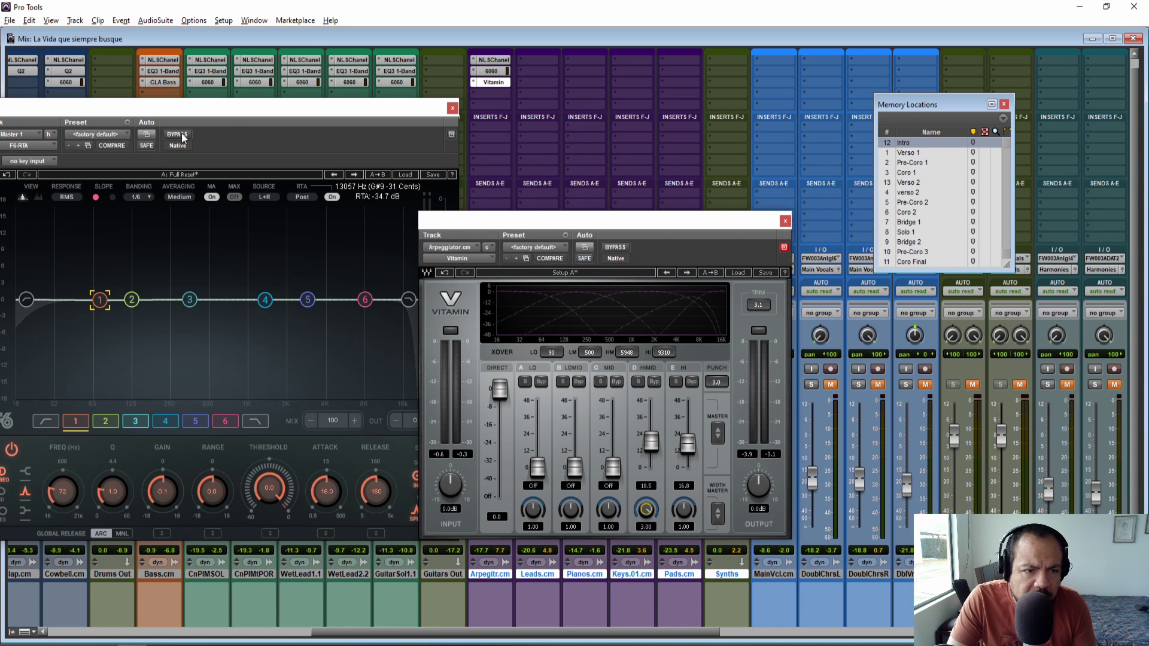
Step: Play the arpeggiator and compare its sound and level with Vitamin bypassed and active
{"action": "key", "text": "space"}
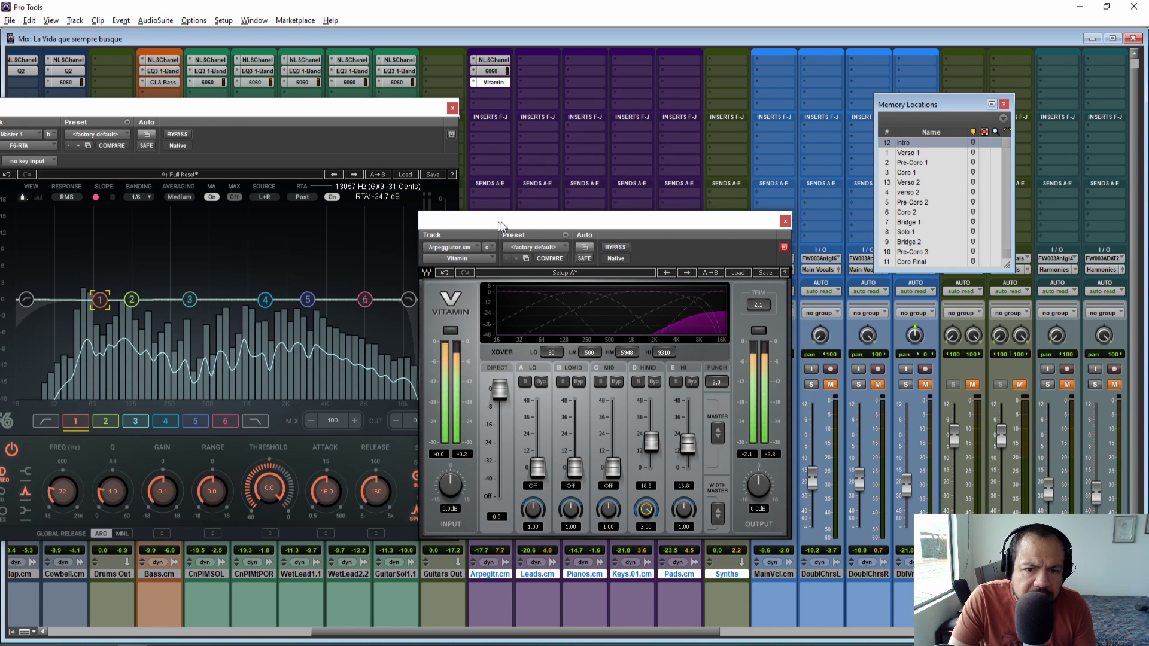
{"action": "left_click_drag", "start_coordinate": [599, 220], "coordinate": [744, 218]}
{"action": "left_click_drag", "start_coordinate": [671, 217], "coordinate": [410, 190]}
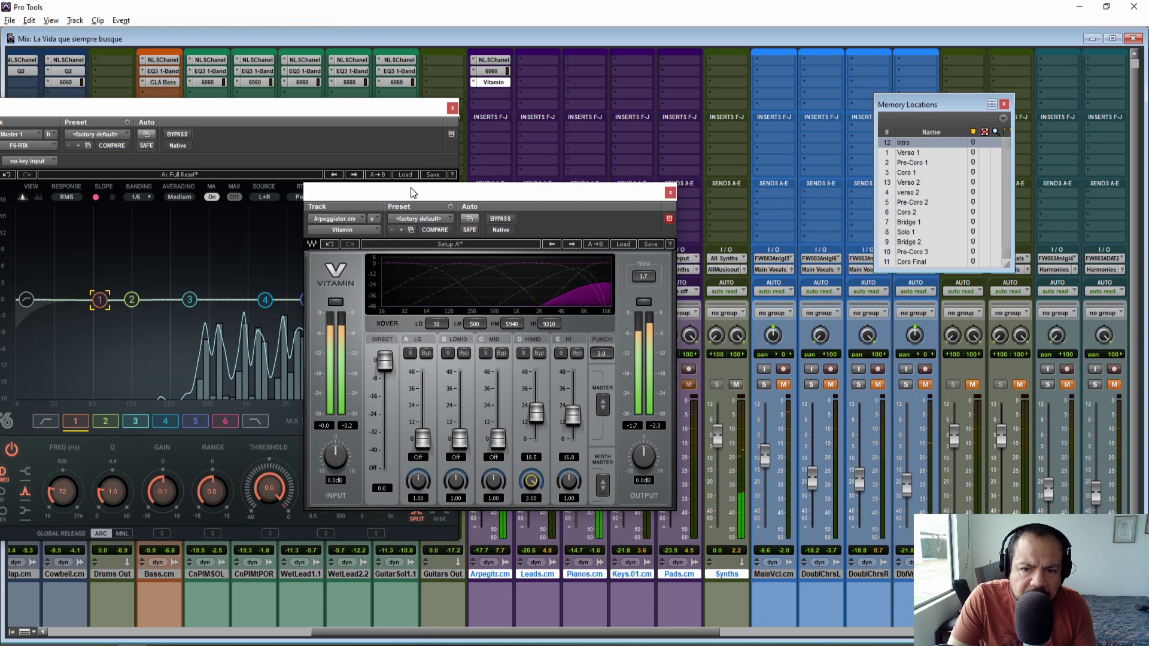
{"action": "left_click", "coordinate": [500, 219]}
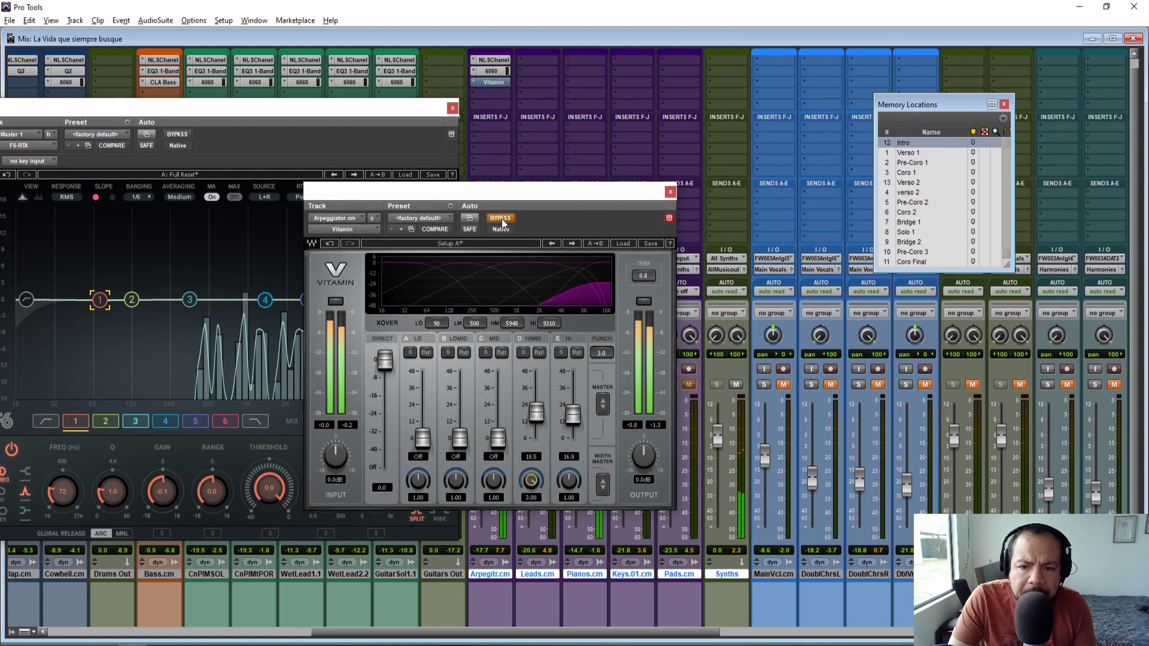
{"action": "left_click", "coordinate": [500, 219]}
Step: Lower Vitamin's output to -2.3 dB and compare the level against the bypassed signal
{"action": "left_click_drag", "start_coordinate": [643, 455], "coordinate": [643, 473]}
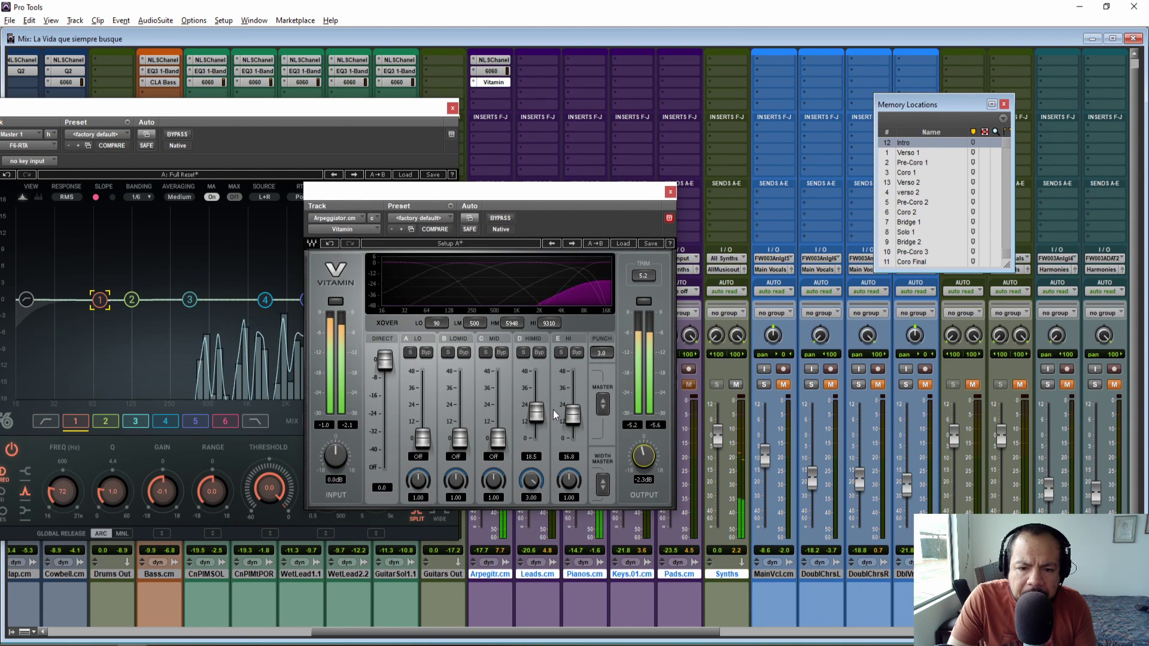
{"action": "left_click", "coordinate": [500, 219]}
{"action": "left_click", "coordinate": [500, 219]}
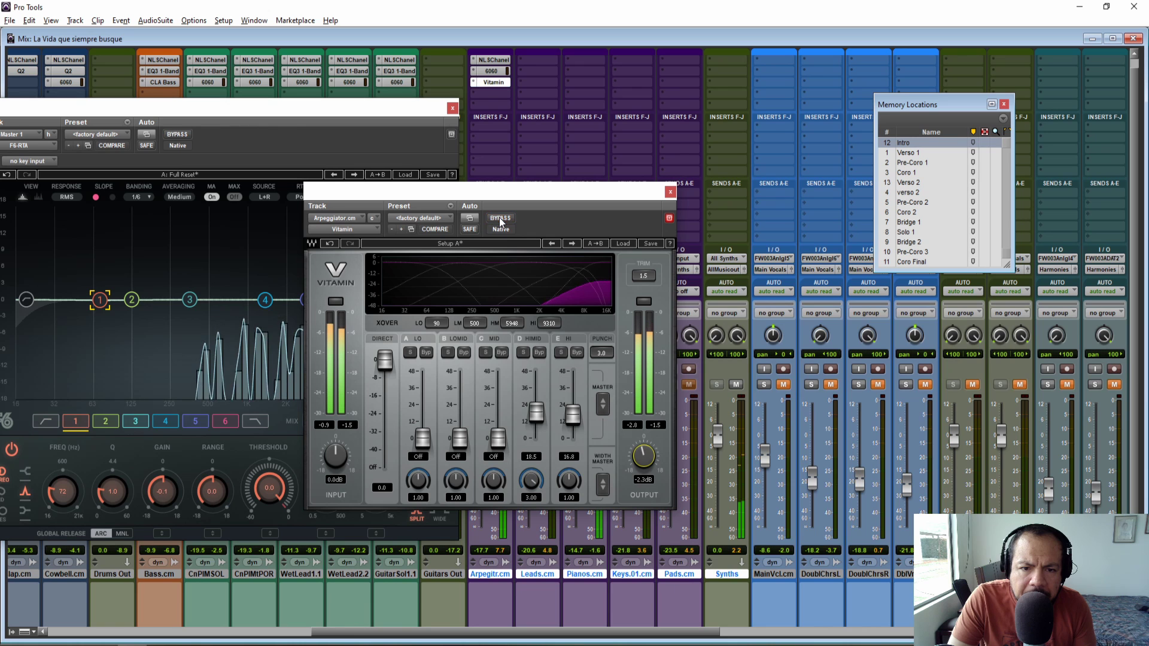
Step: Set Vitamin's output to -1.7 dB and compare the soloed arpeggiator from Verso 2 with the plug-in bypassed and active
{"action": "left_click", "coordinate": [501, 219]}
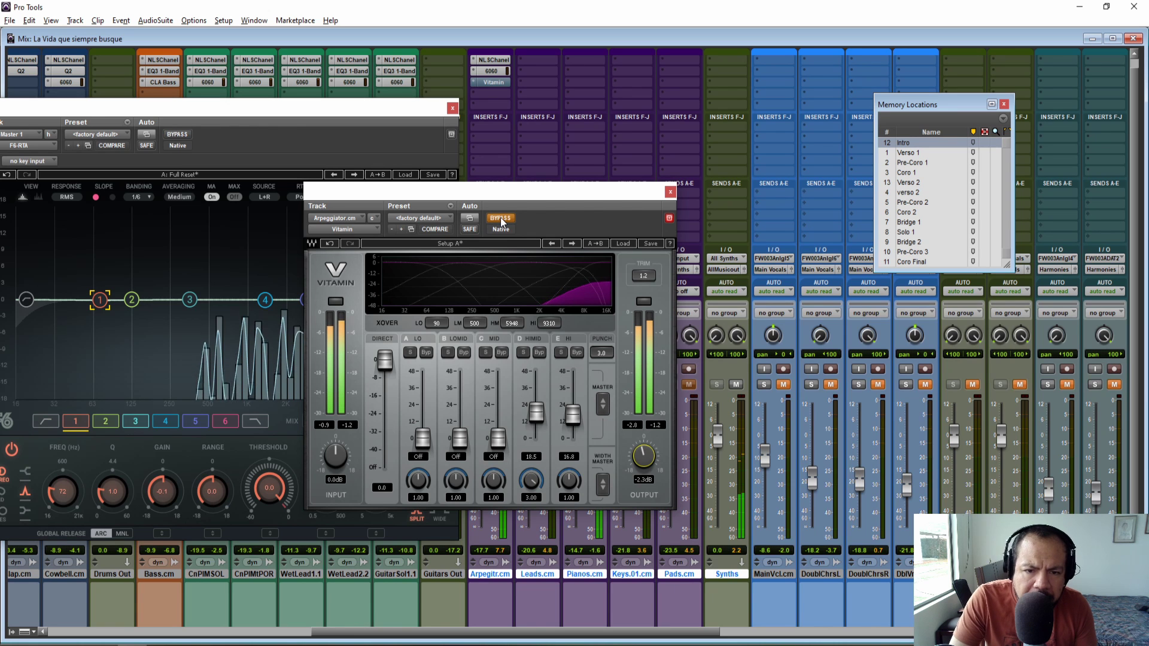
{"action": "left_click", "coordinate": [501, 219]}
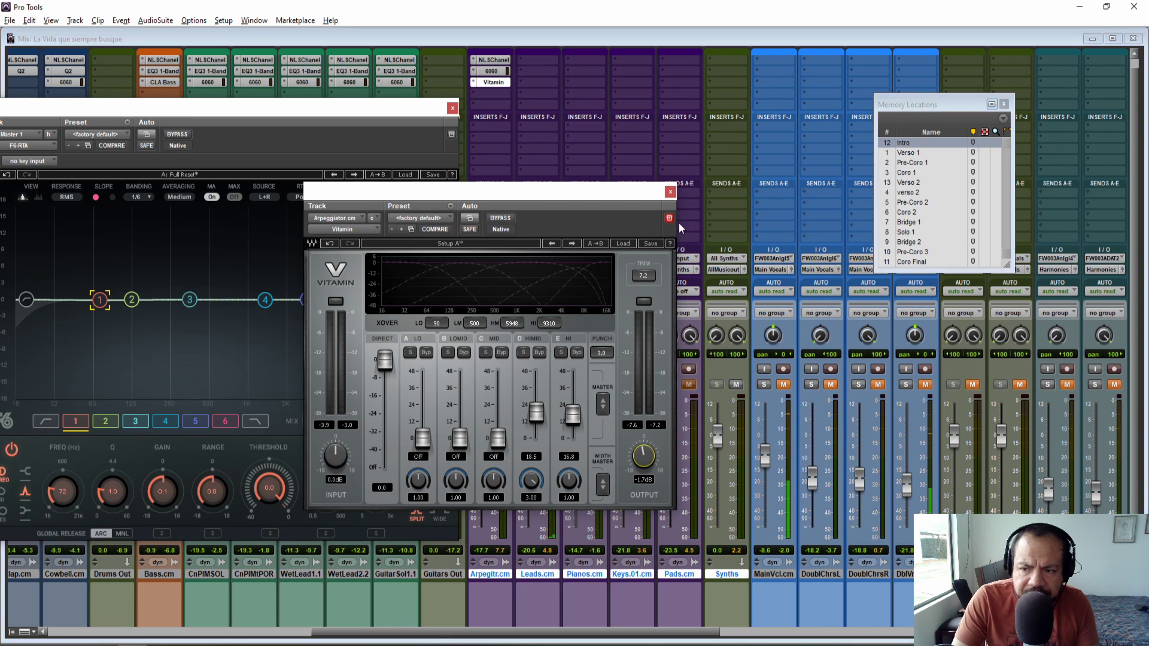
{"action": "key", "text": "space"}
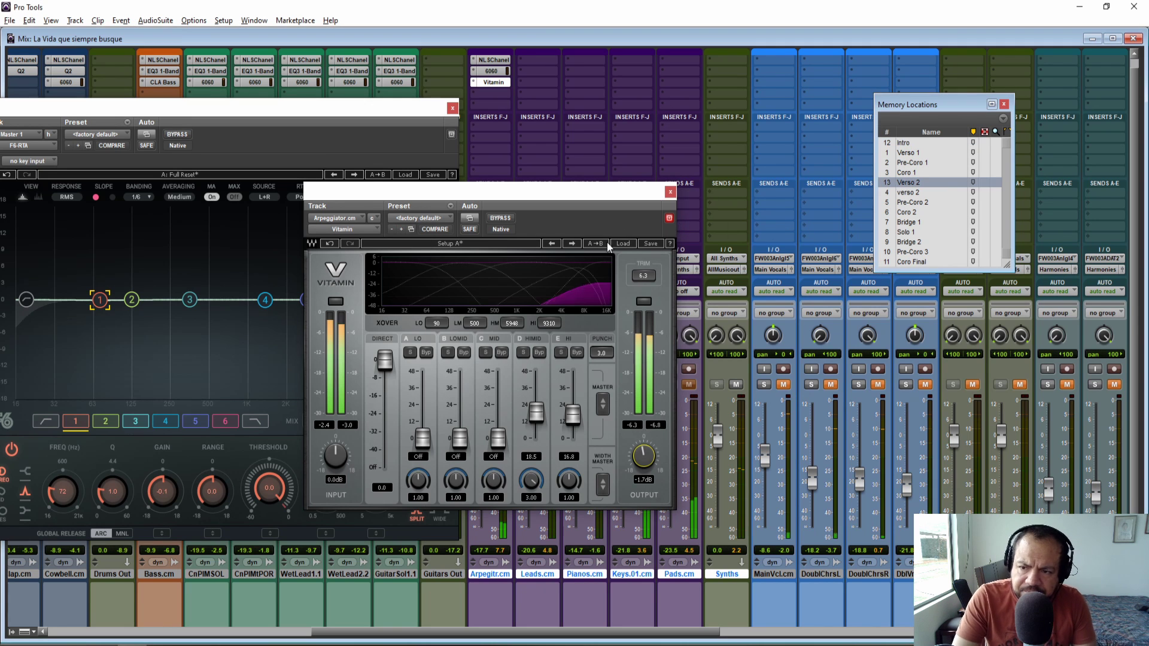
{"action": "left_click", "coordinate": [504, 219]}
{"action": "left_click", "coordinate": [504, 219]}
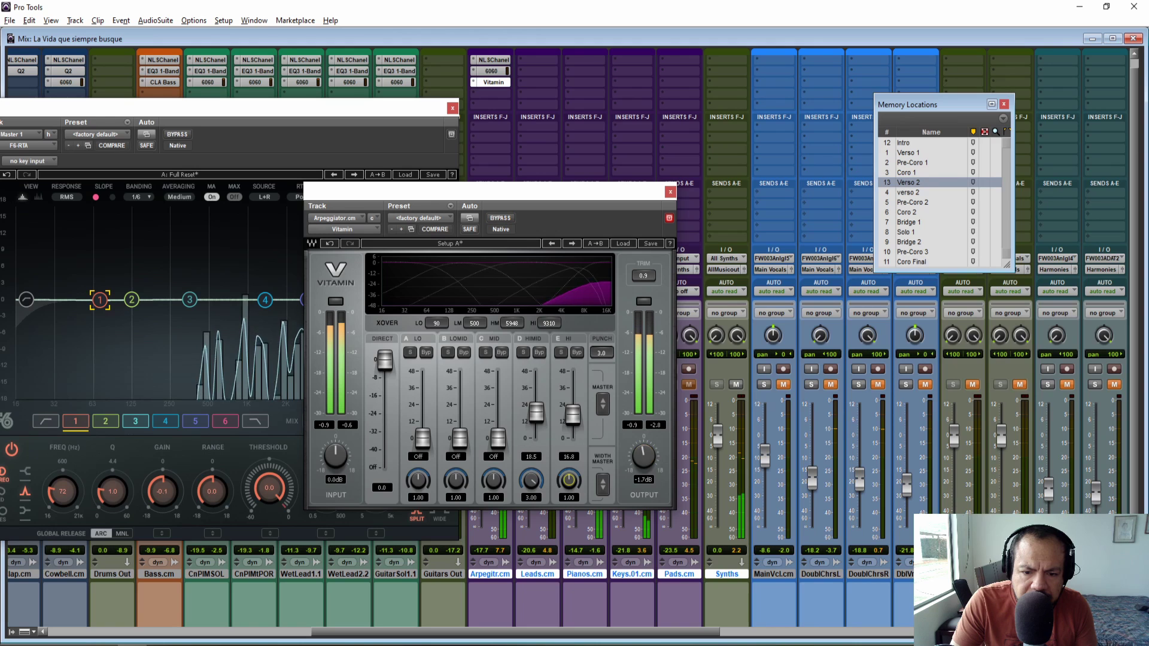
Step: Widen Vitamin's HI band to 1.30, raise its HIMID band to 26.5 and compare against the bypassed signal
{"action": "left_click", "coordinate": [507, 219]}
{"action": "left_click", "coordinate": [506, 219]}
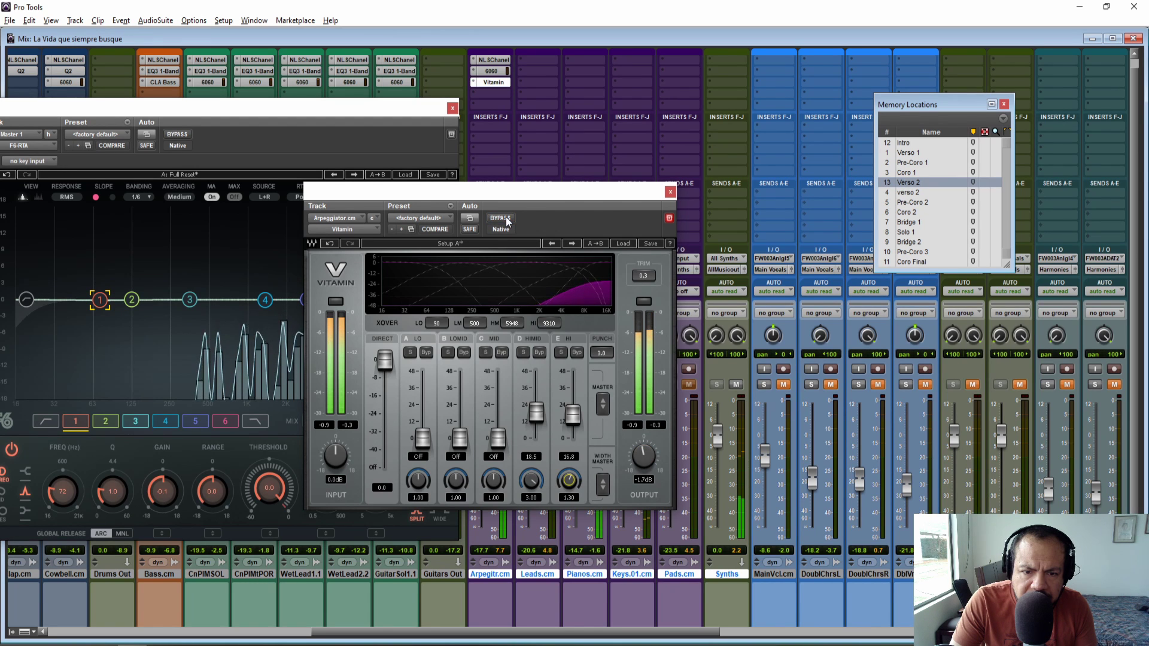
{"action": "left_click_drag", "start_coordinate": [536, 412], "coordinate": [536, 402]}
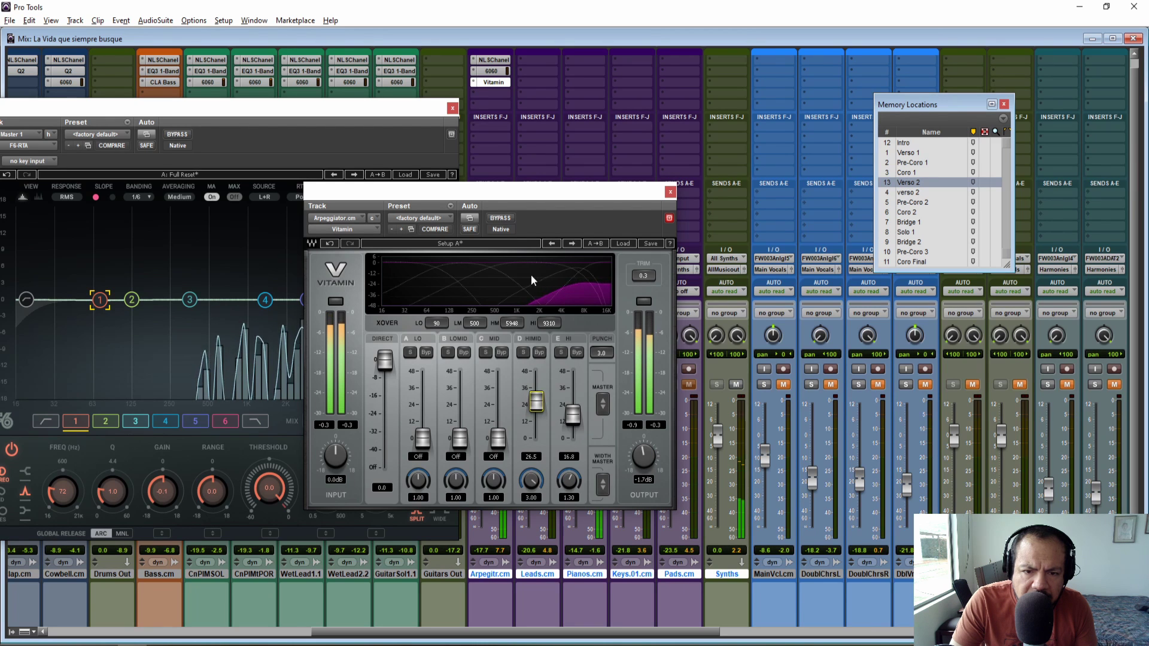
{"action": "left_click", "coordinate": [506, 219]}
{"action": "left_click", "coordinate": [506, 219]}
{"action": "key", "text": "space"}
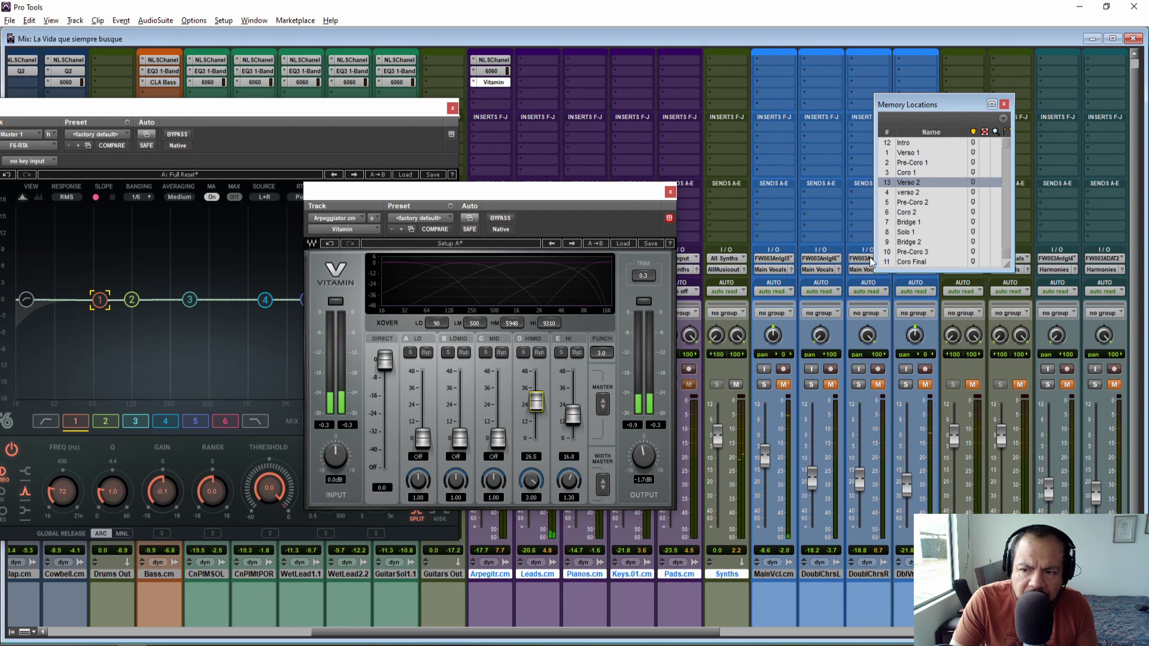
Step: Unsolo the arpeggiator and play from Verso 2, comparing the mix with Vitamin bypassed and active
{"action": "left_click_drag", "start_coordinate": [649, 194], "coordinate": [956, 199]}
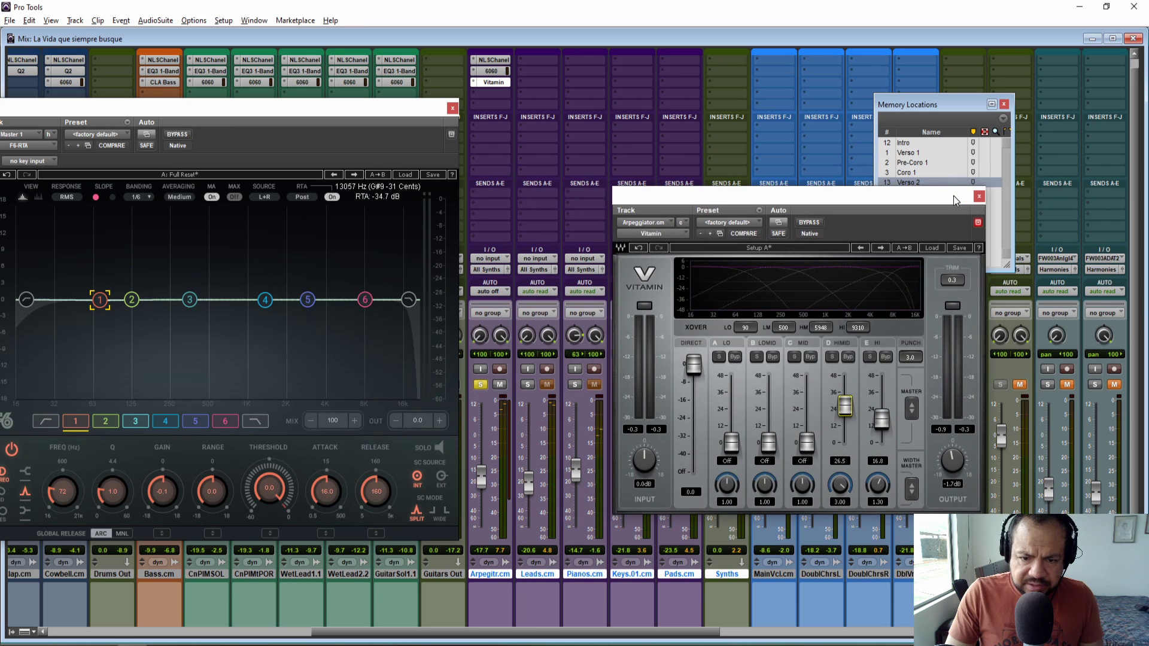
{"action": "left_click", "coordinate": [480, 385]}
{"action": "left_click", "coordinate": [918, 182]}
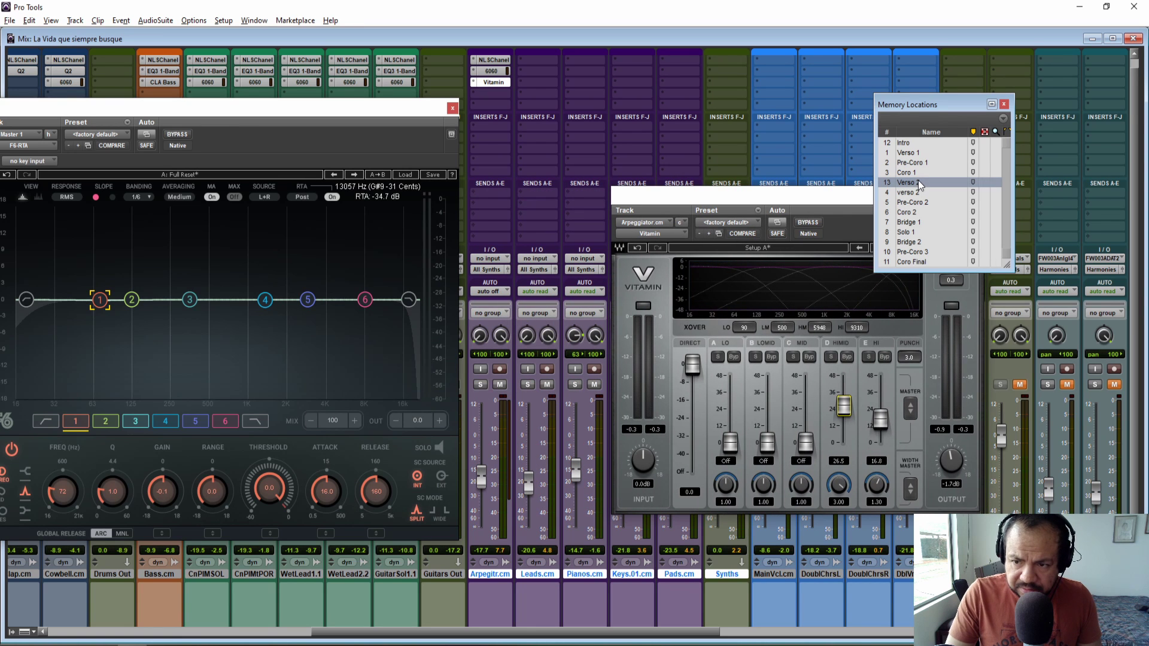
{"action": "key", "text": "space"}
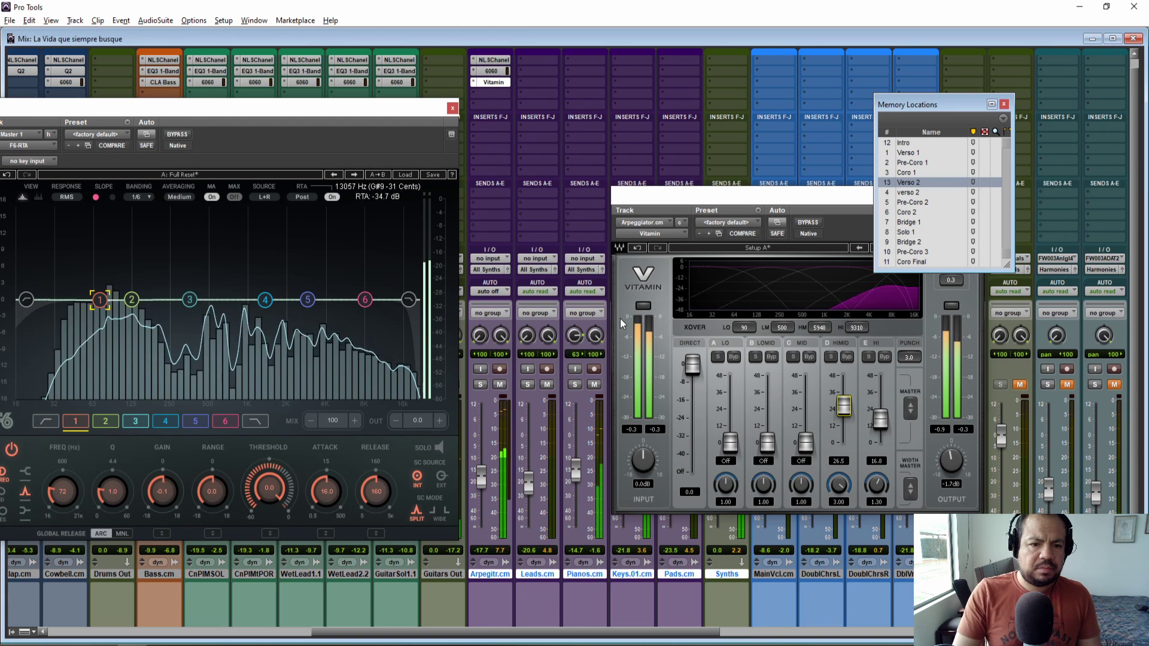
{"action": "left_click", "coordinate": [494, 82], "text": "ctrl"}
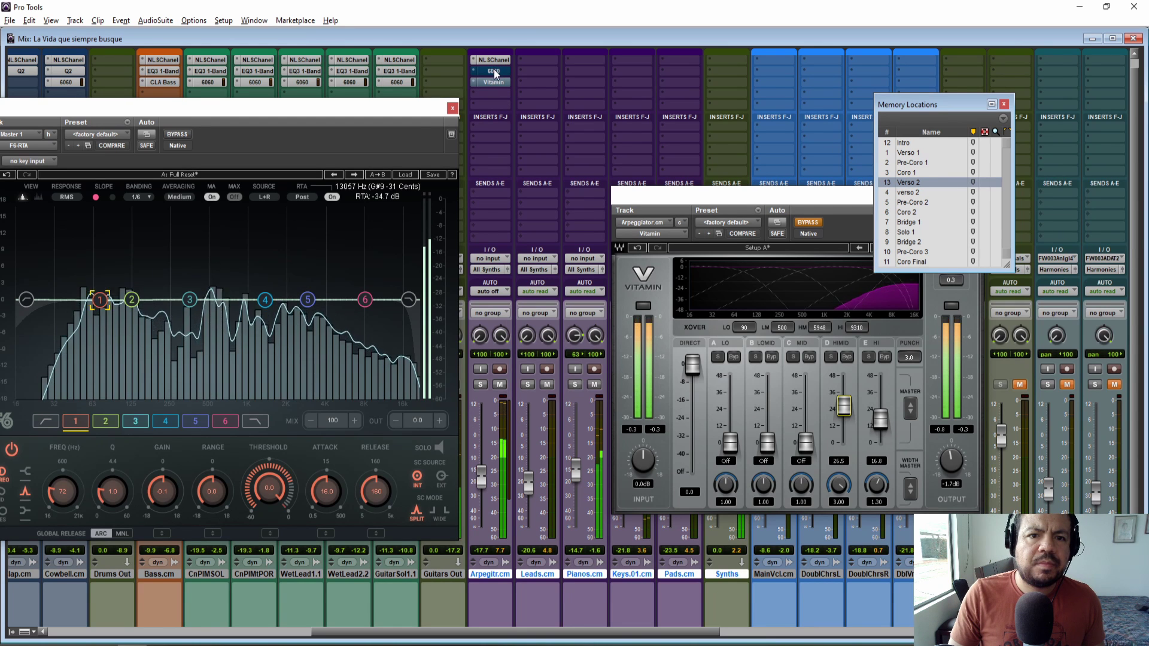
{"action": "left_click", "coordinate": [494, 81], "text": "ctrl"}
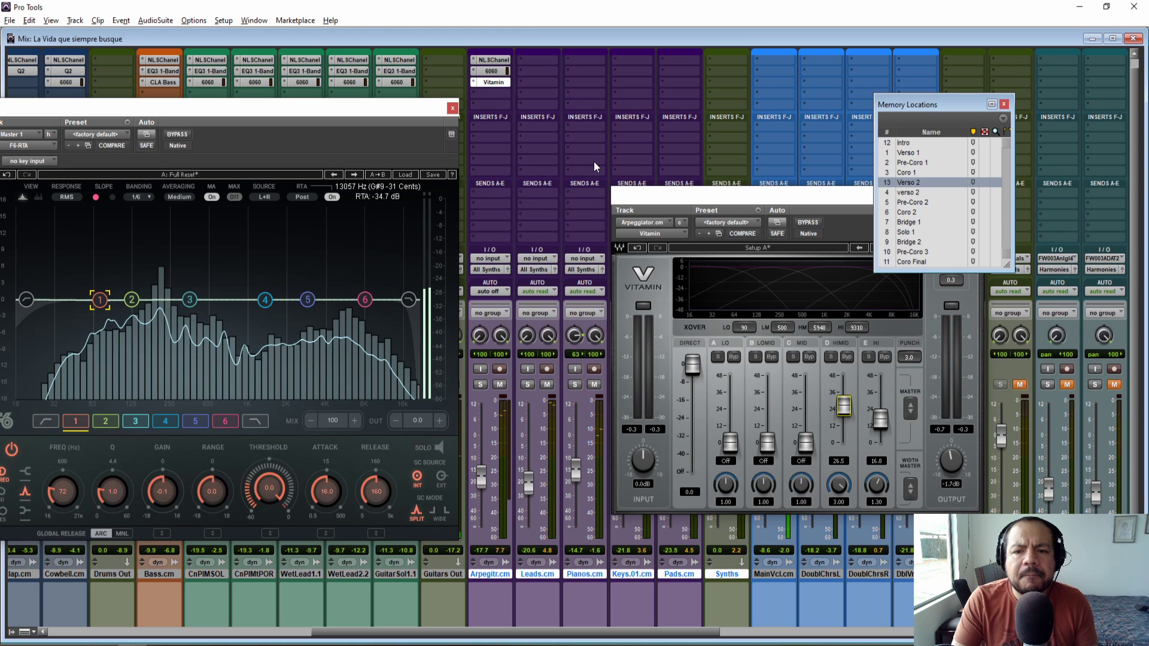
{"action": "key", "text": "space"}
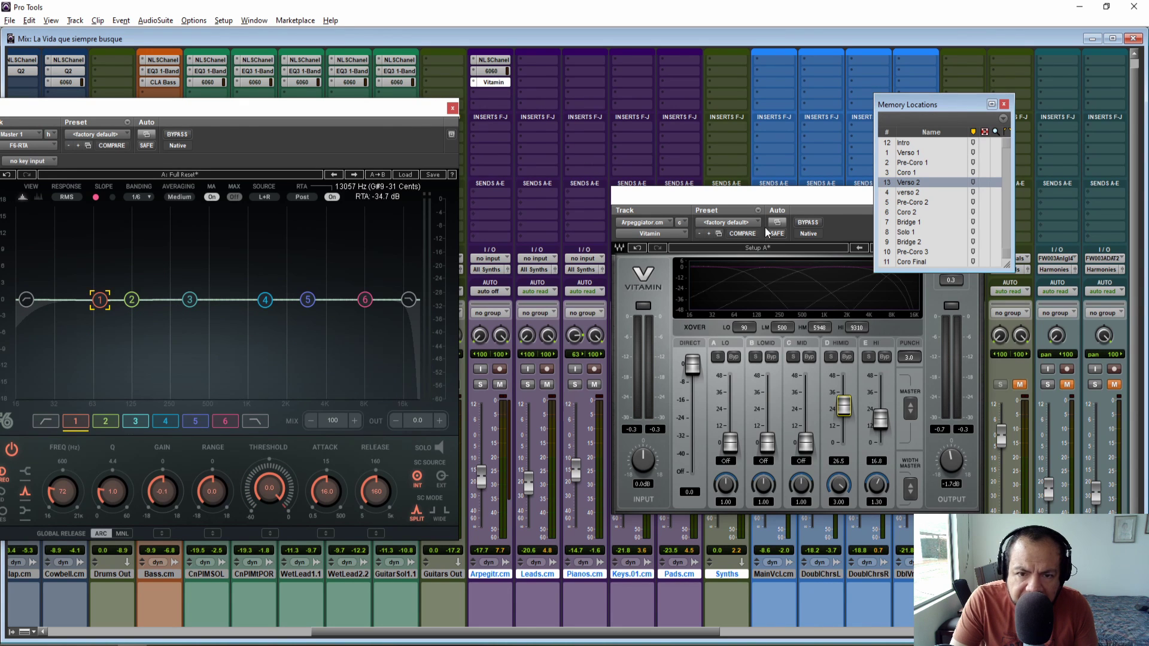
Step: In the arpeggiator's 6060 British E module, raise the LF frequency and set the LF gain to 5.2 during playback
{"action": "left_click", "coordinate": [491, 71]}
{"action": "left_click_drag", "start_coordinate": [759, 206], "coordinate": [868, 207]}
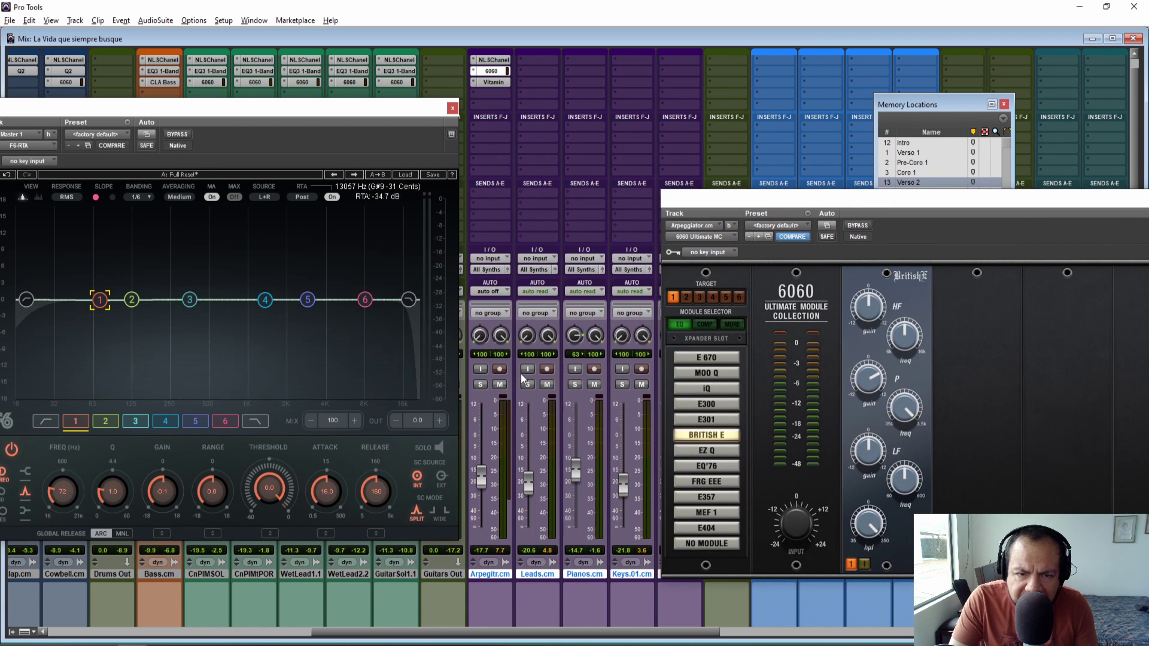
{"action": "left_click_drag", "start_coordinate": [865, 211], "coordinate": [537, 212]}
{"action": "left_click", "coordinate": [941, 112]}
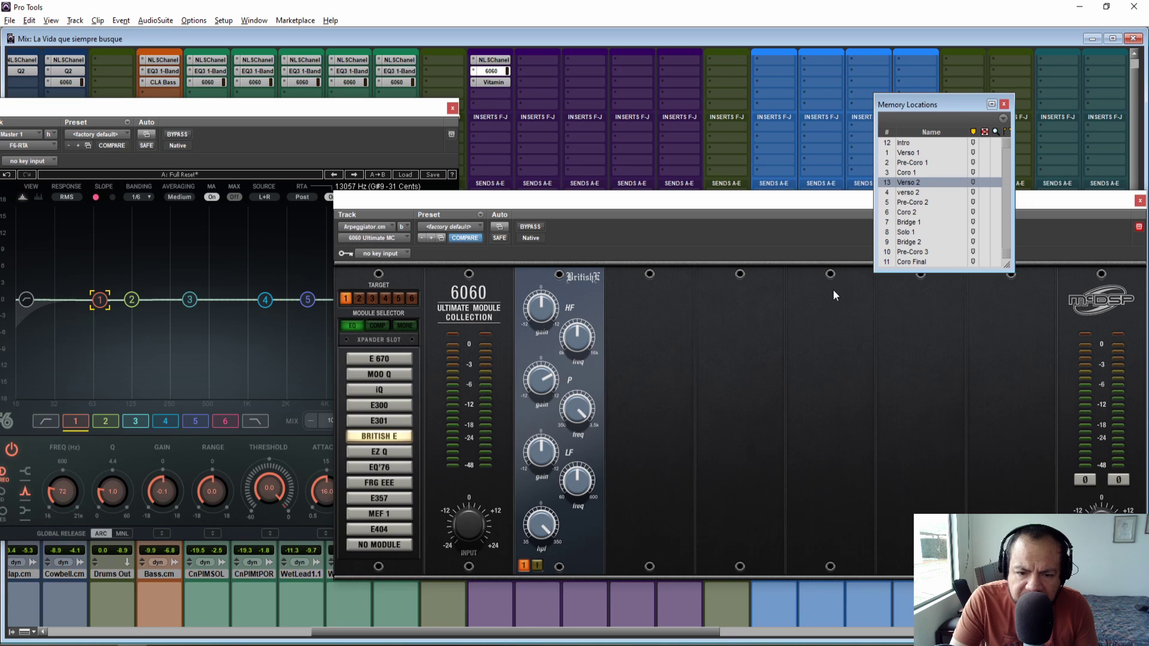
{"action": "key", "text": "space"}
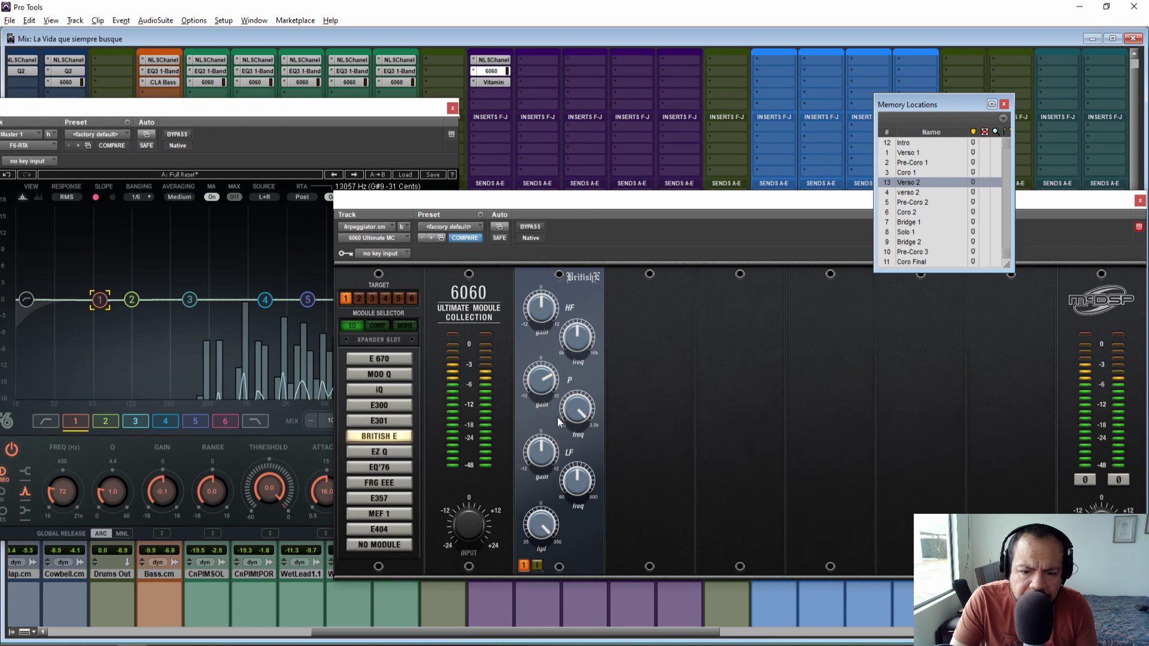
{"action": "left_click", "coordinate": [578, 487]}
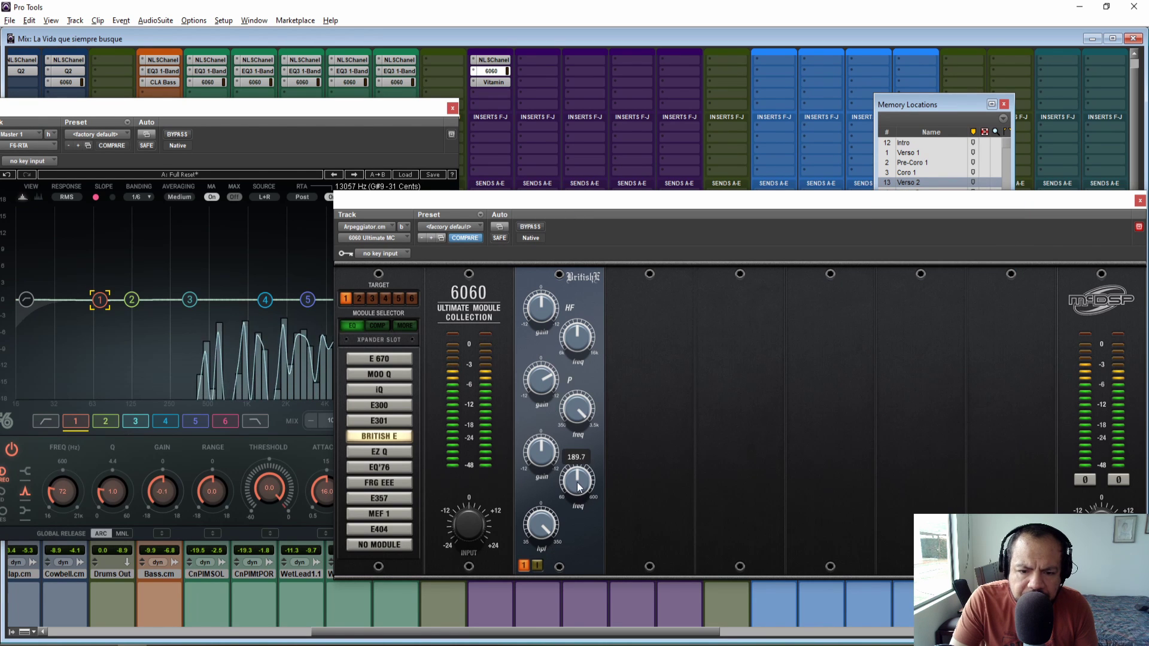
{"action": "left_click_drag", "start_coordinate": [541, 453], "coordinate": [532, 408]}
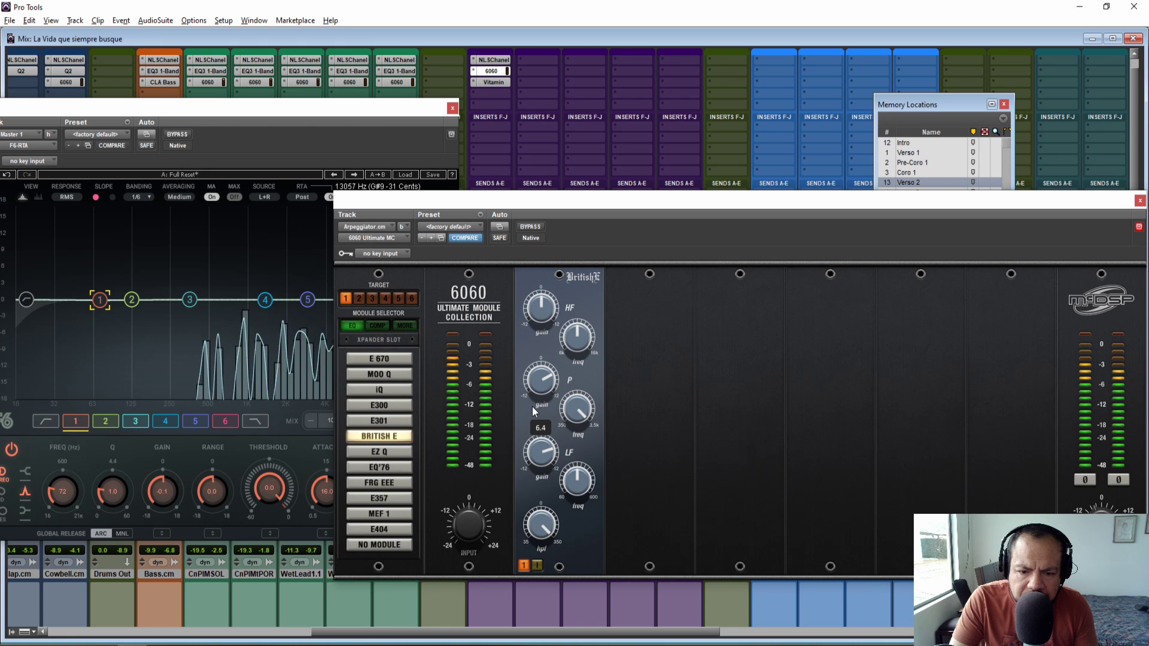
{"action": "left_click_drag", "start_coordinate": [563, 473], "coordinate": [562, 454]}
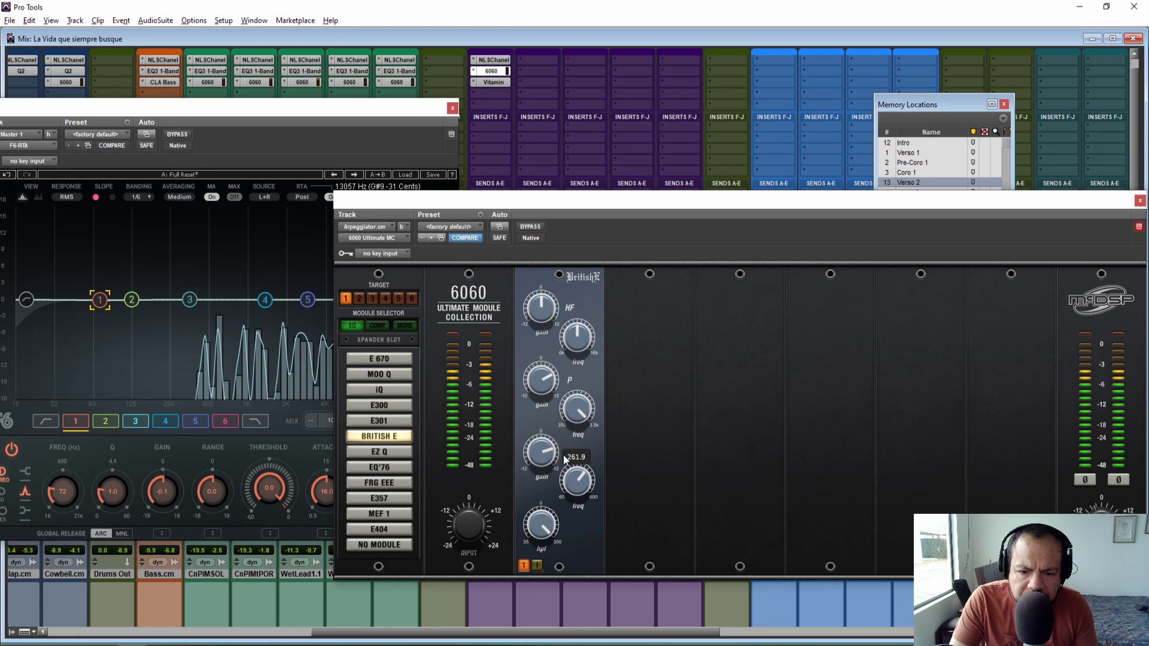
{"action": "left_click", "coordinate": [546, 469], "text": "alt"}
{"action": "left_click_drag", "start_coordinate": [570, 487], "coordinate": [541, 453]}
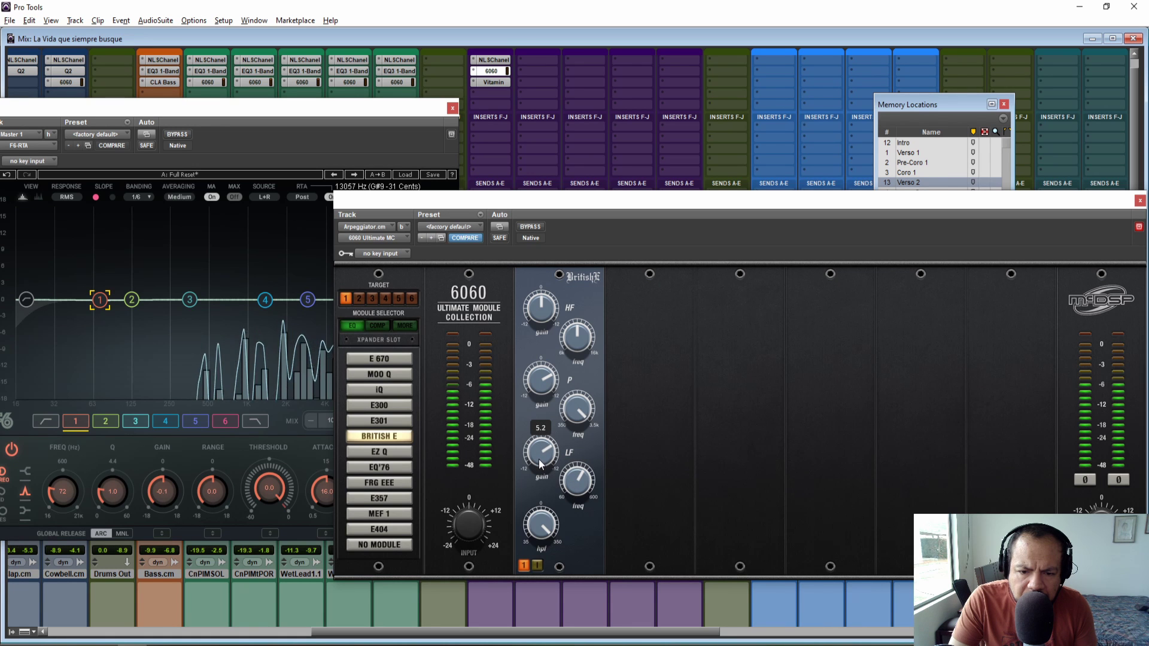
Step: Close the arpeggiator's 6060 window, play the mix to judge its processing and shift the F6 analyzer window off the mixer
{"action": "left_click_drag", "start_coordinate": [1049, 202], "coordinate": [768, 204]}
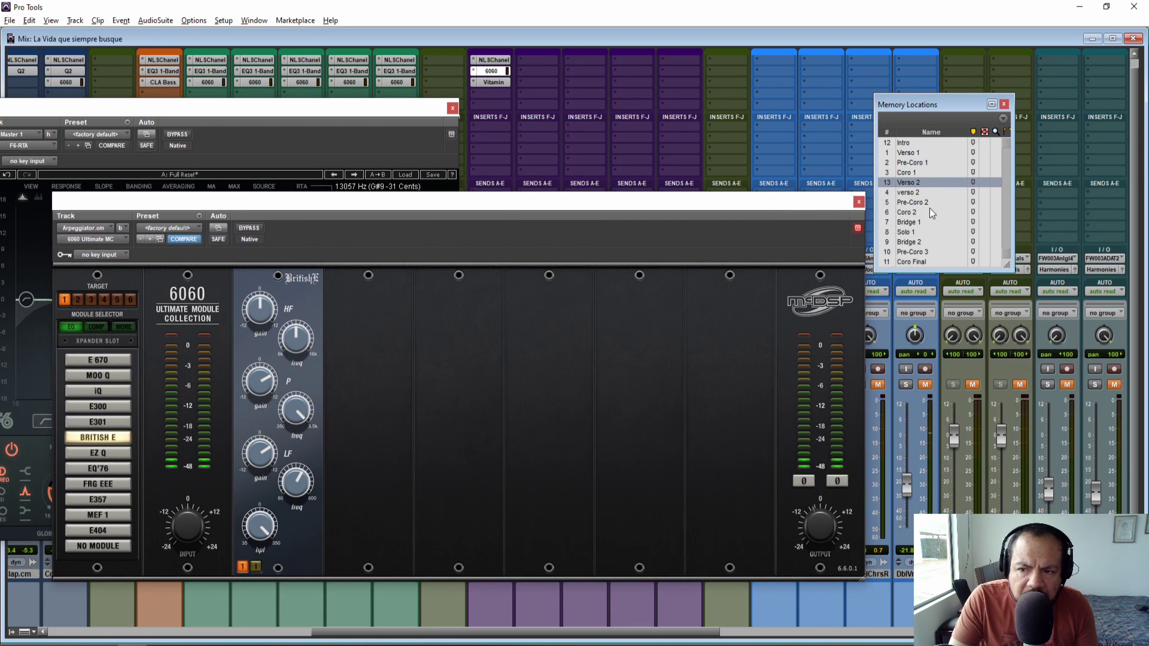
{"action": "left_click", "coordinate": [858, 202]}
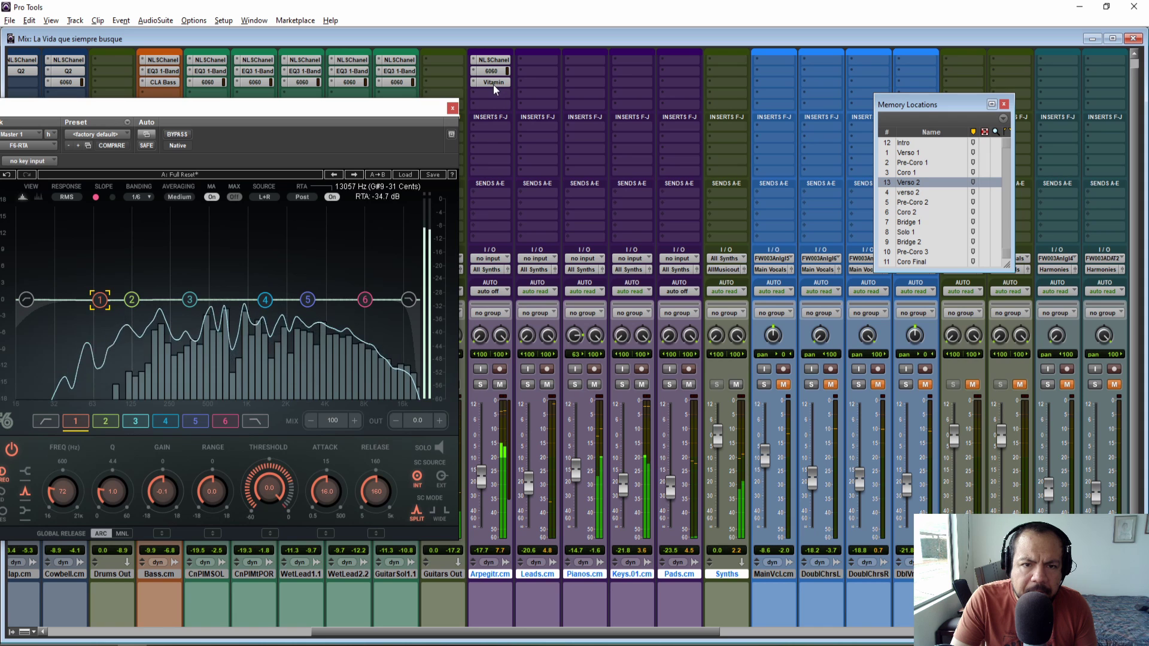
{"action": "left_click_drag", "start_coordinate": [493, 67], "coordinate": [494, 82]}
{"action": "left_click_drag", "start_coordinate": [382, 108], "coordinate": [352, 104]}
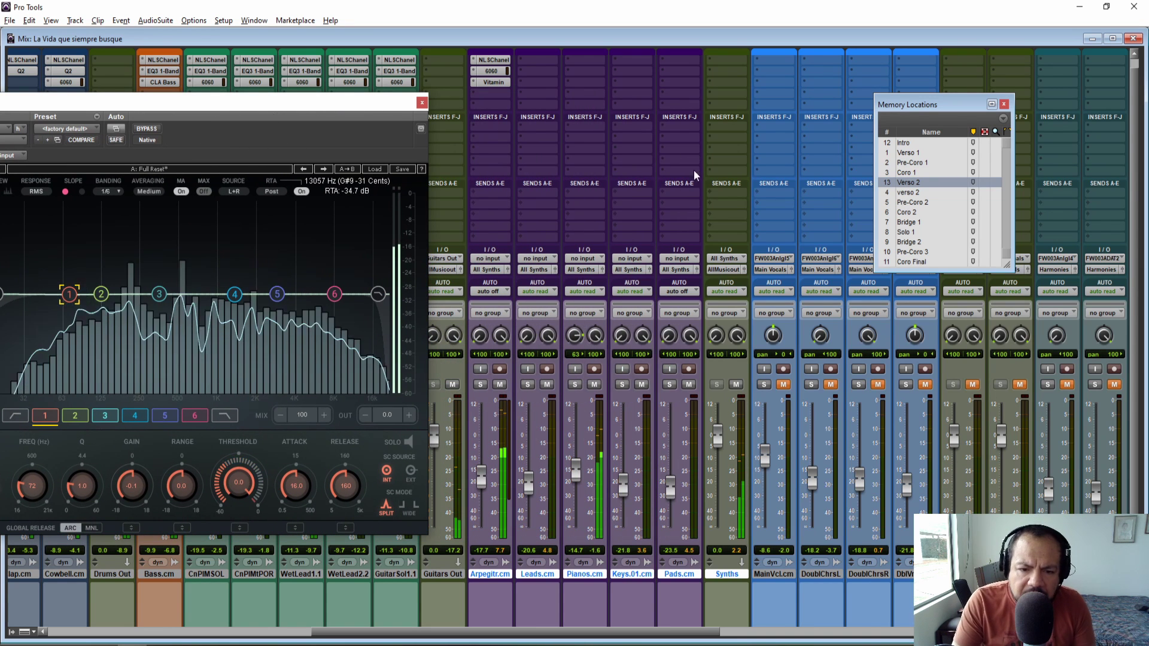
{"action": "key", "text": "space"}
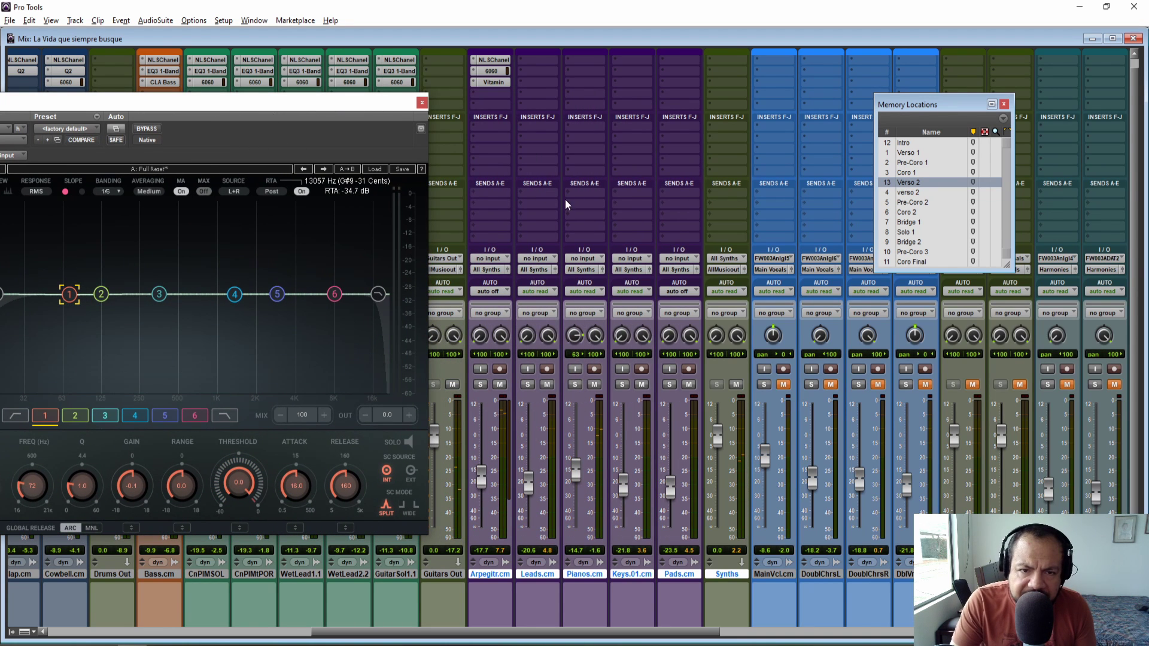
Step: Add NLS Channel to the Leads track's first slot and play the soloed Leads from Verso 1
{"action": "left_click", "coordinate": [901, 153]}
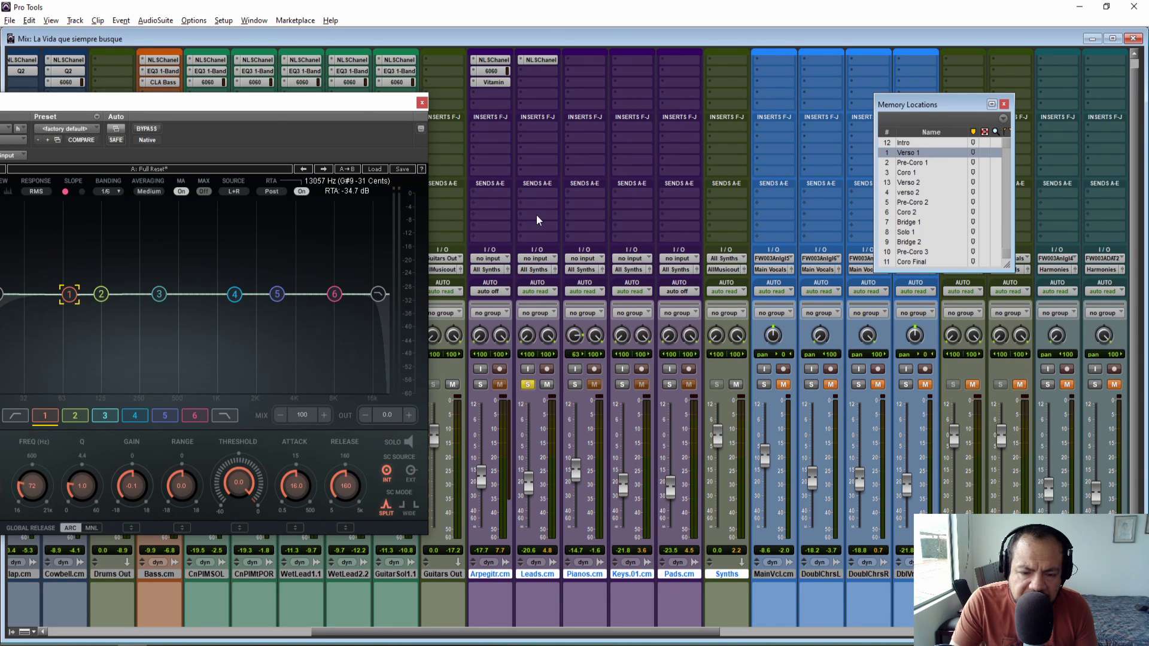
{"action": "left_click_drag", "start_coordinate": [237, 103], "coordinate": [272, 77]}
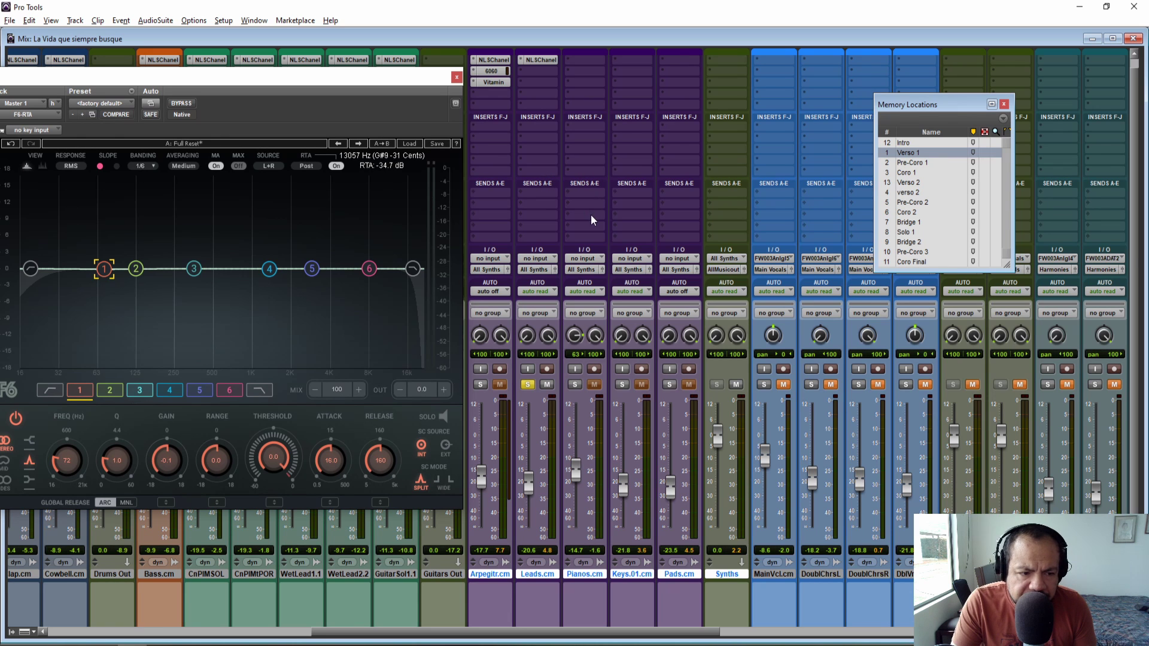
{"action": "key", "text": "space"}
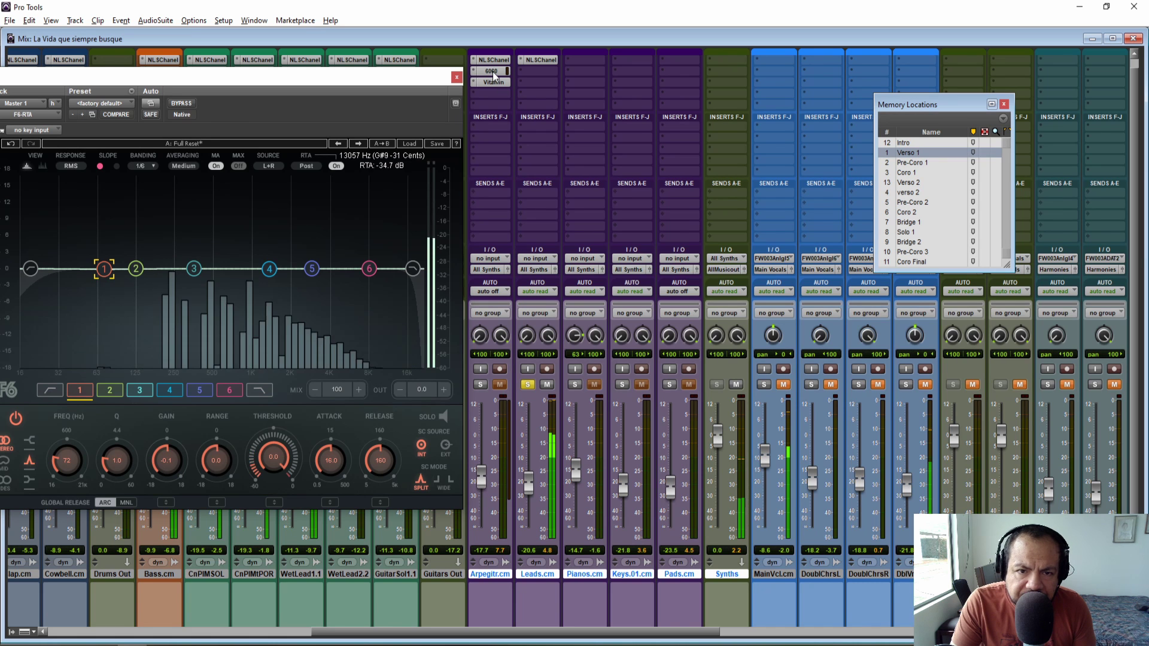
Step: Copy the arpeggiator's 6060 to the Leads track, lowering its high-pass frequency and resetting the LF gain and frequency
{"action": "left_click_drag", "start_coordinate": [546, 76], "coordinate": [545, 76]}
{"action": "left_click", "coordinate": [537, 71]}
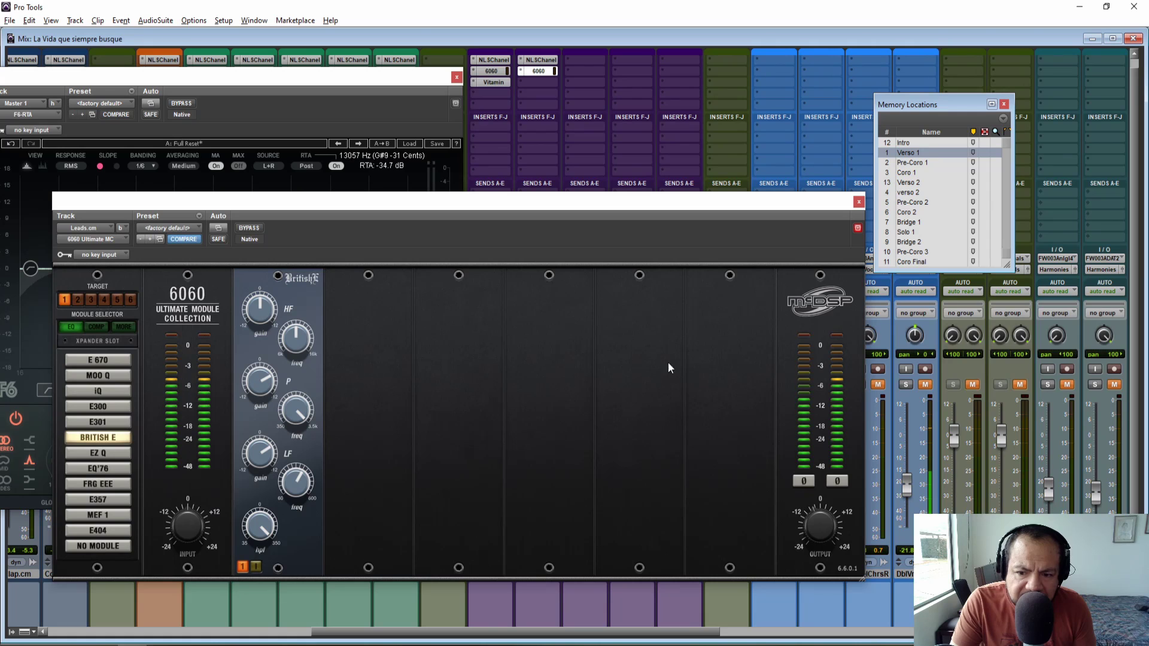
{"action": "left_click_drag", "start_coordinate": [253, 530], "coordinate": [279, 639]}
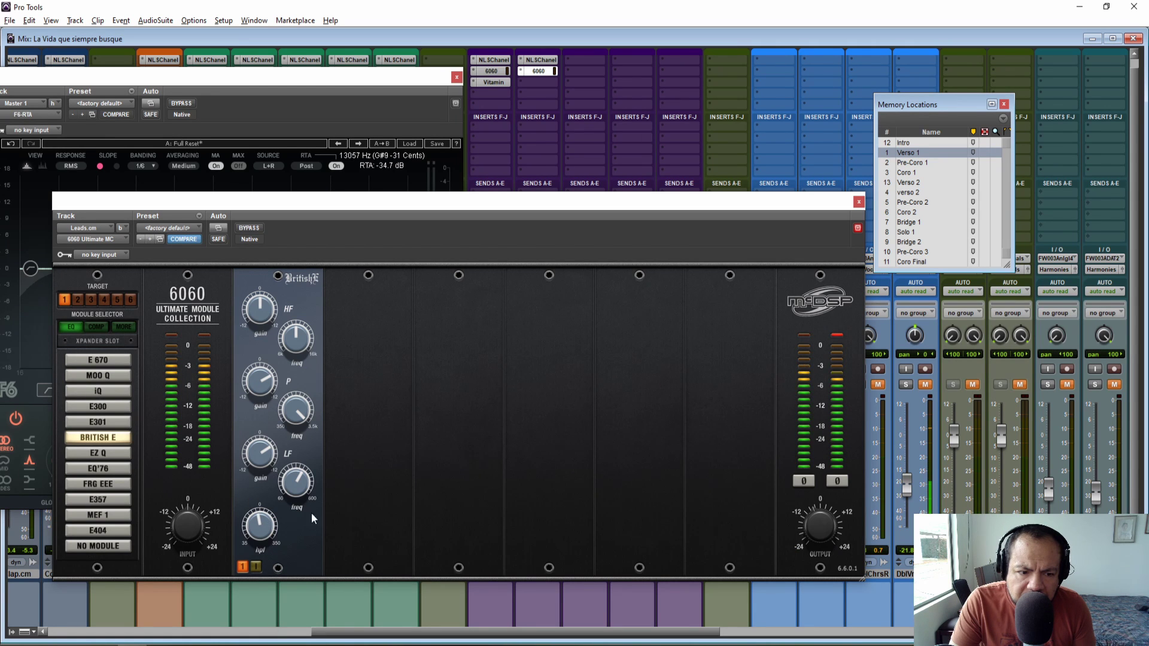
{"action": "left_click", "coordinate": [259, 453], "text": "alt"}
{"action": "left_click", "coordinate": [296, 481], "text": "alt"}
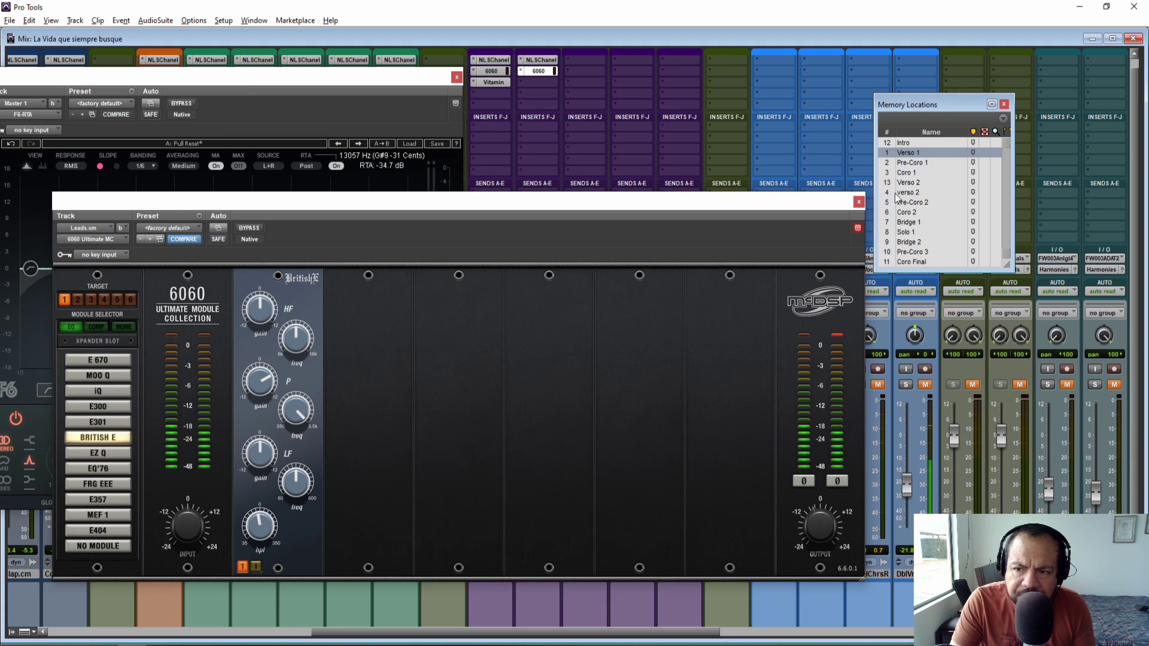
Step: Raise the P gain to 7.6 in the Leads track's British E module and compare the sound bypassed and active
{"action": "left_click_drag", "start_coordinate": [490, 204], "coordinate": [674, 183]}
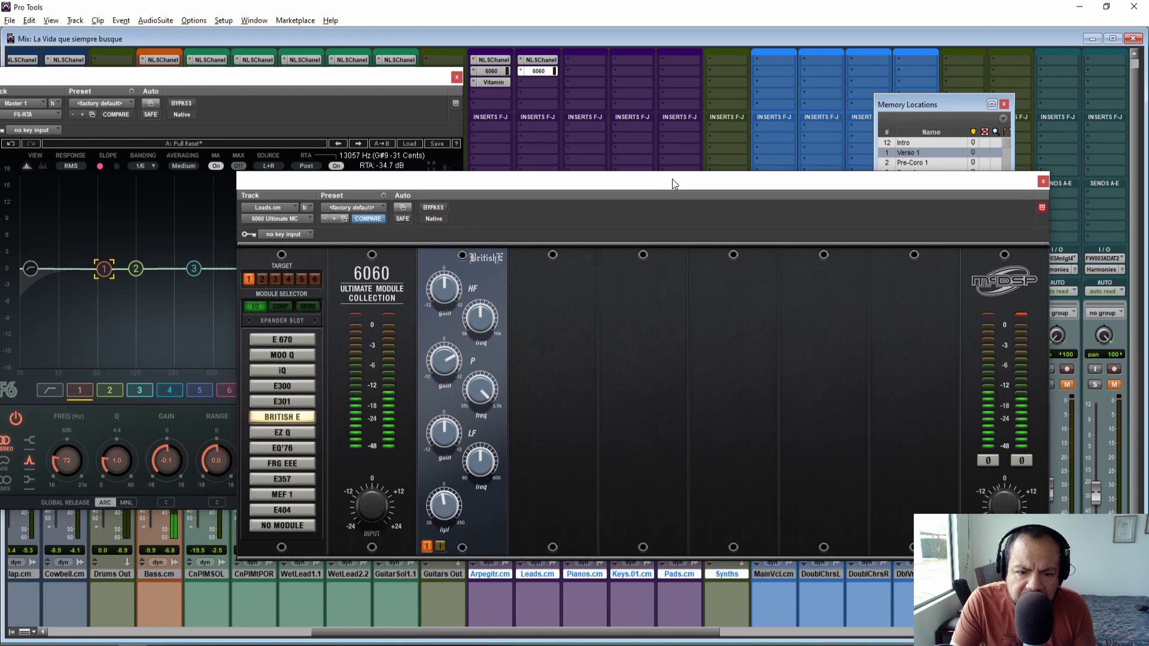
{"action": "left_click_drag", "start_coordinate": [450, 370], "coordinate": [434, 337]}
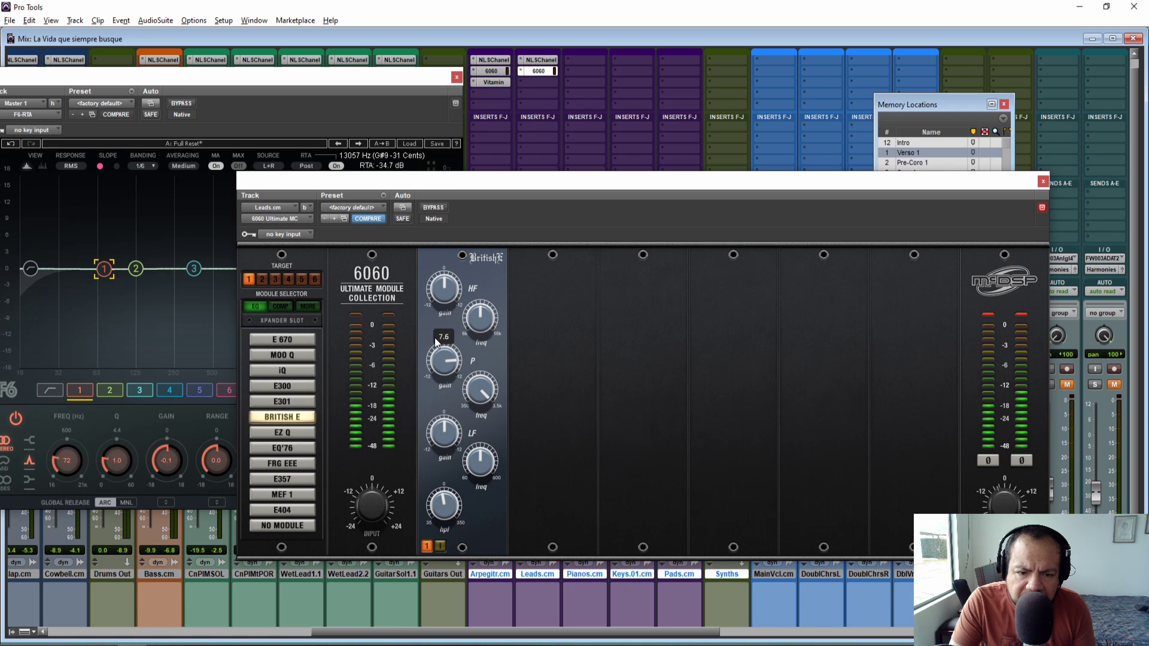
{"action": "left_click", "coordinate": [434, 208]}
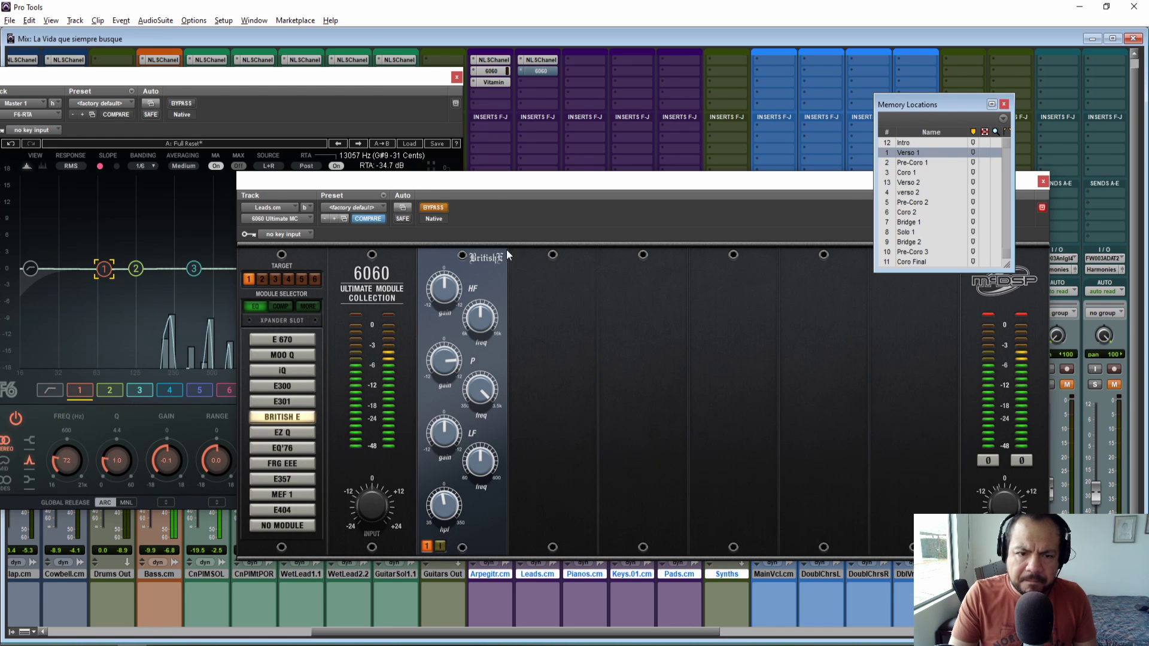
{"action": "left_click", "coordinate": [434, 209]}
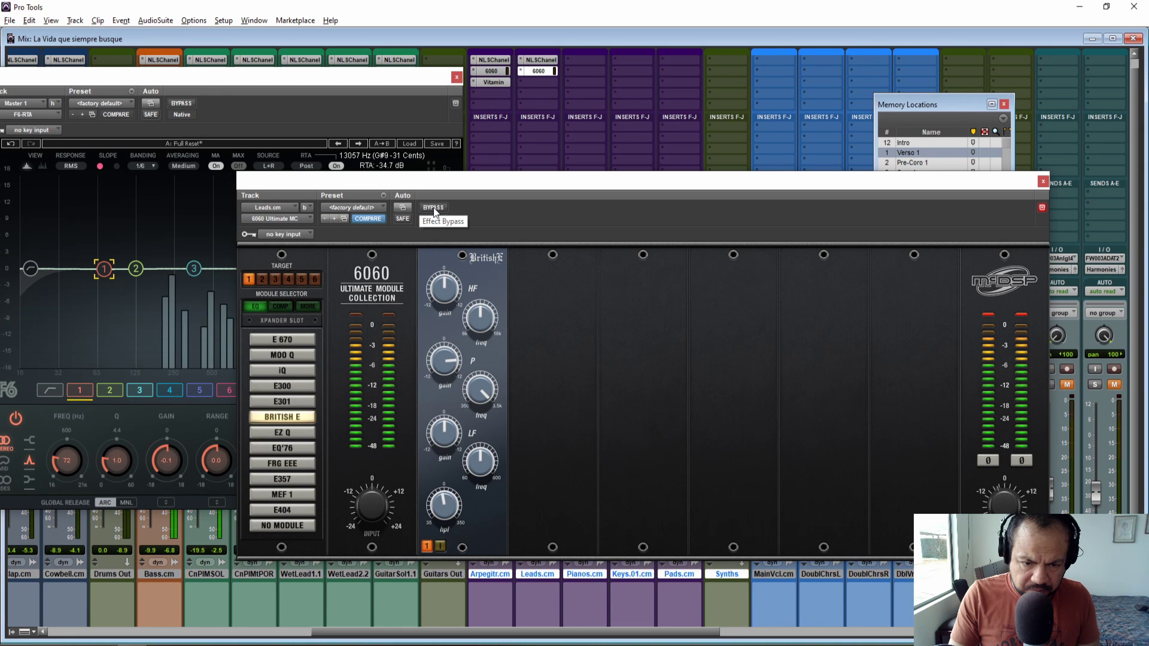
{"action": "left_click", "coordinate": [433, 208]}
{"action": "left_click", "coordinate": [433, 208]}
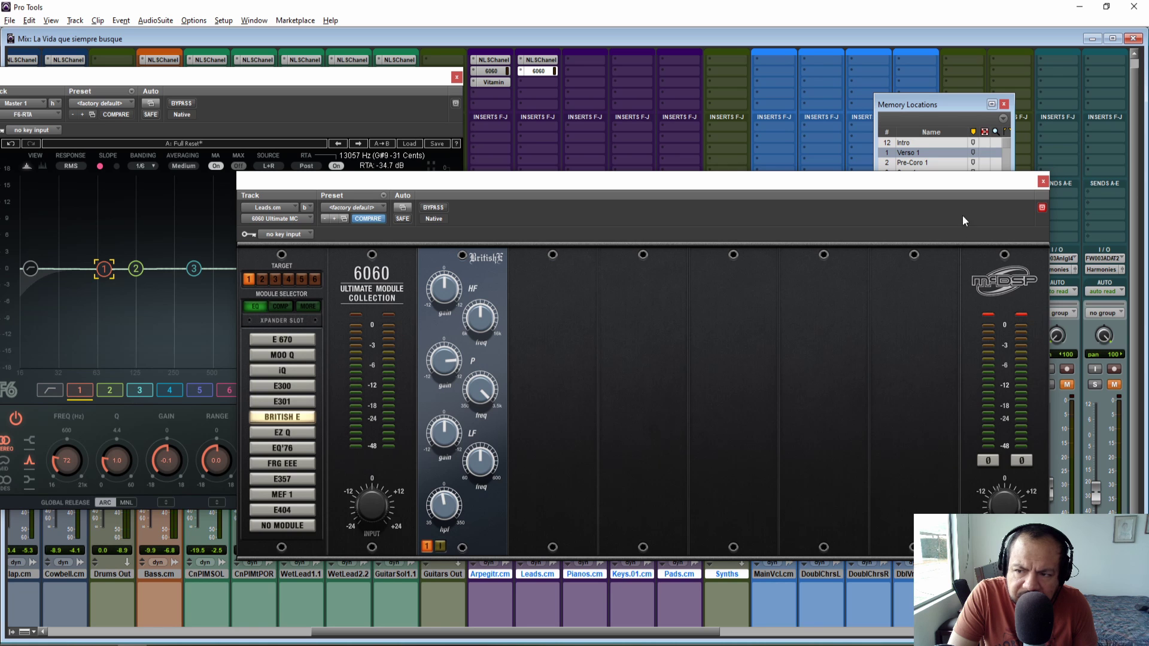
Step: Close the Leads track's 6060 window and raise the Leads fader to -19.5 while playing the mix
{"action": "left_click_drag", "start_coordinate": [924, 188], "coordinate": [815, 187]}
{"action": "left_click", "coordinate": [934, 182]}
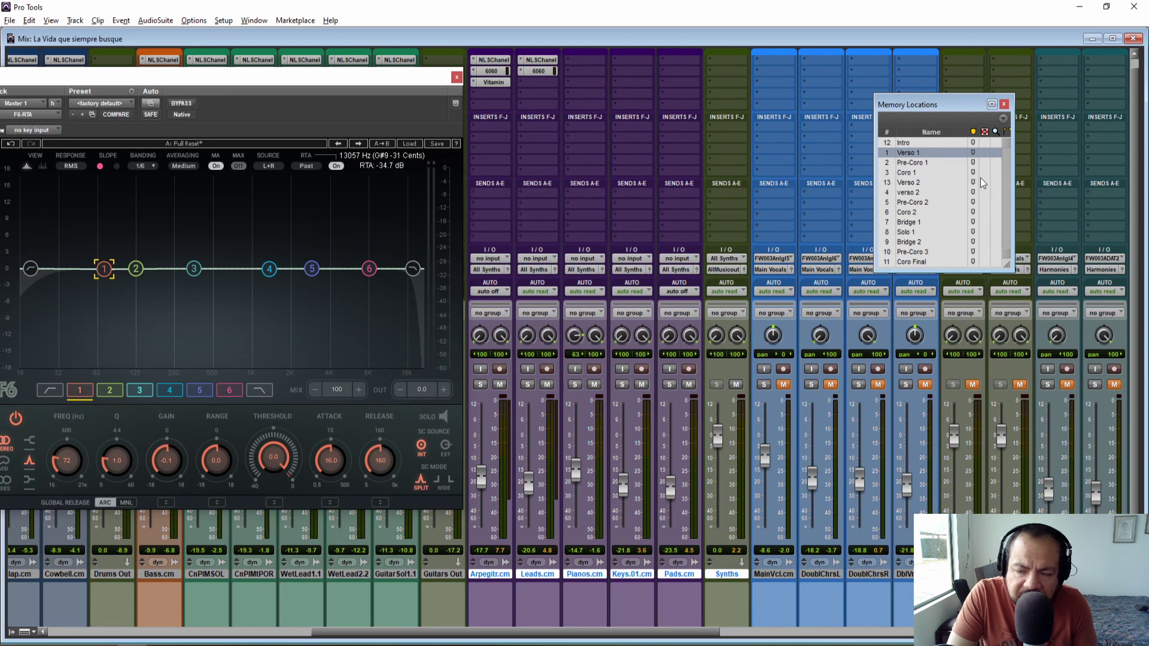
{"action": "key", "text": "space"}
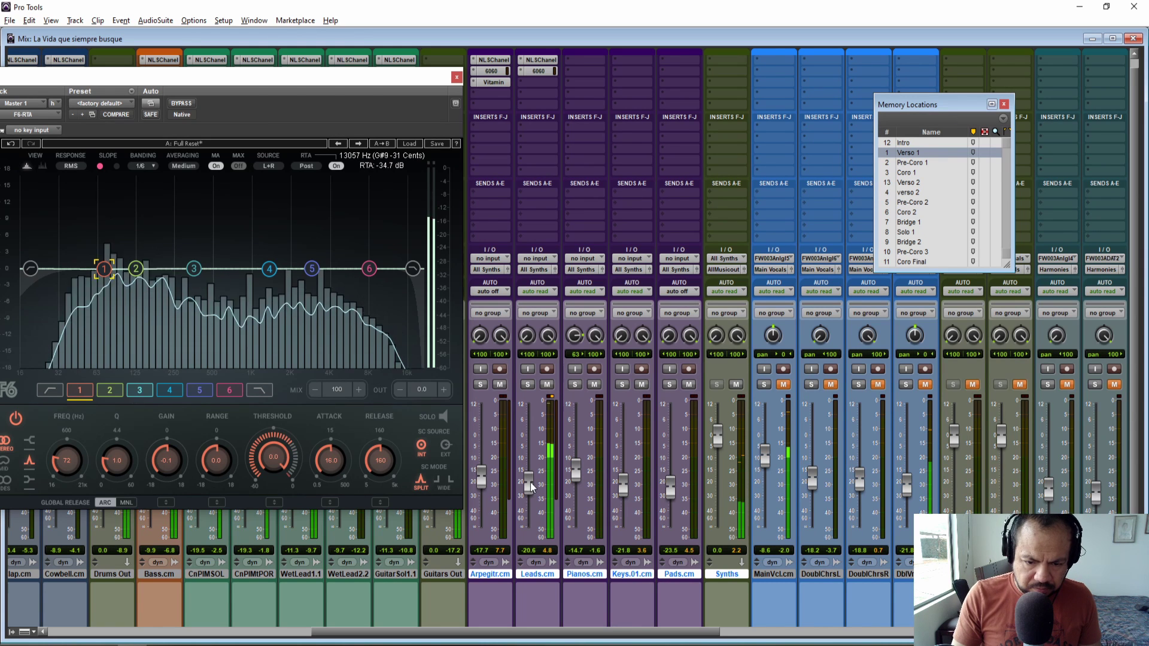
{"action": "left_click_drag", "start_coordinate": [530, 488], "coordinate": [528, 483]}
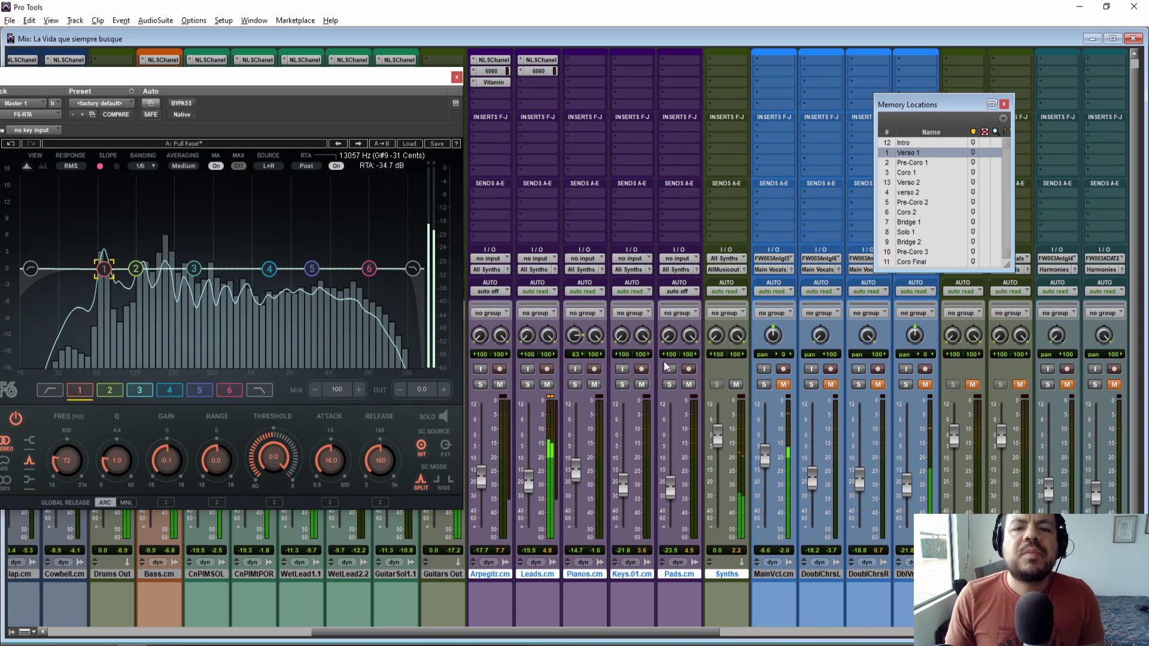
{"action": "key", "text": "space"}
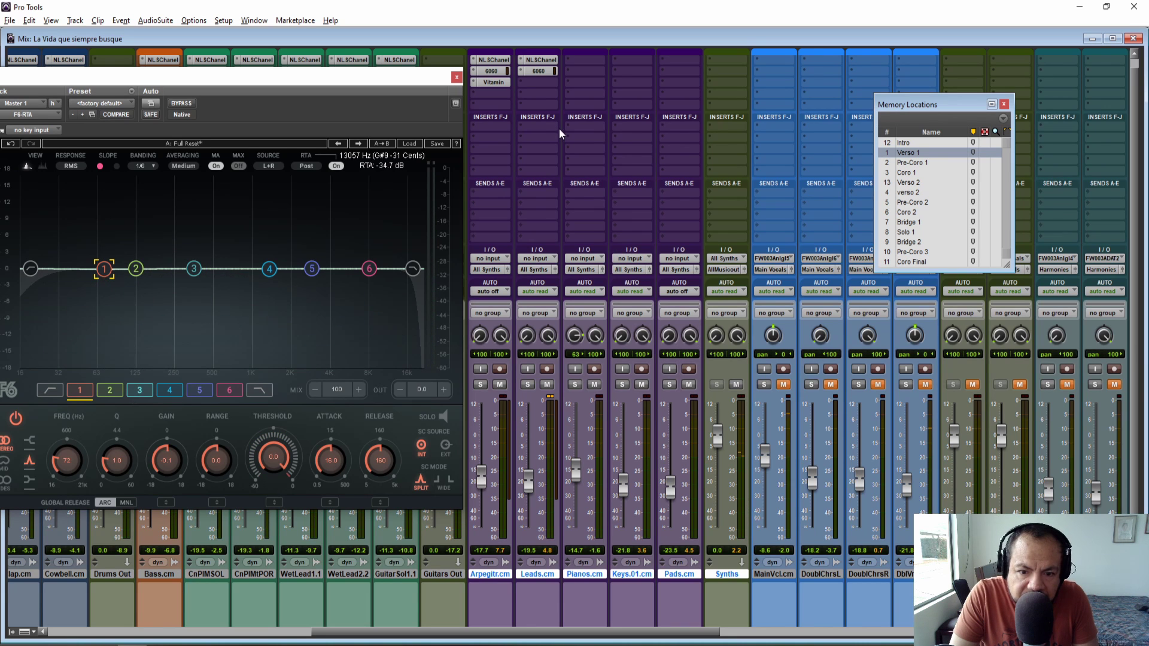
Step: Copy NLS Channel and the 6060 onto the Pianos track and play it soloed from Verso 2
{"action": "left_click_drag", "start_coordinate": [572, 63], "coordinate": [573, 62]}
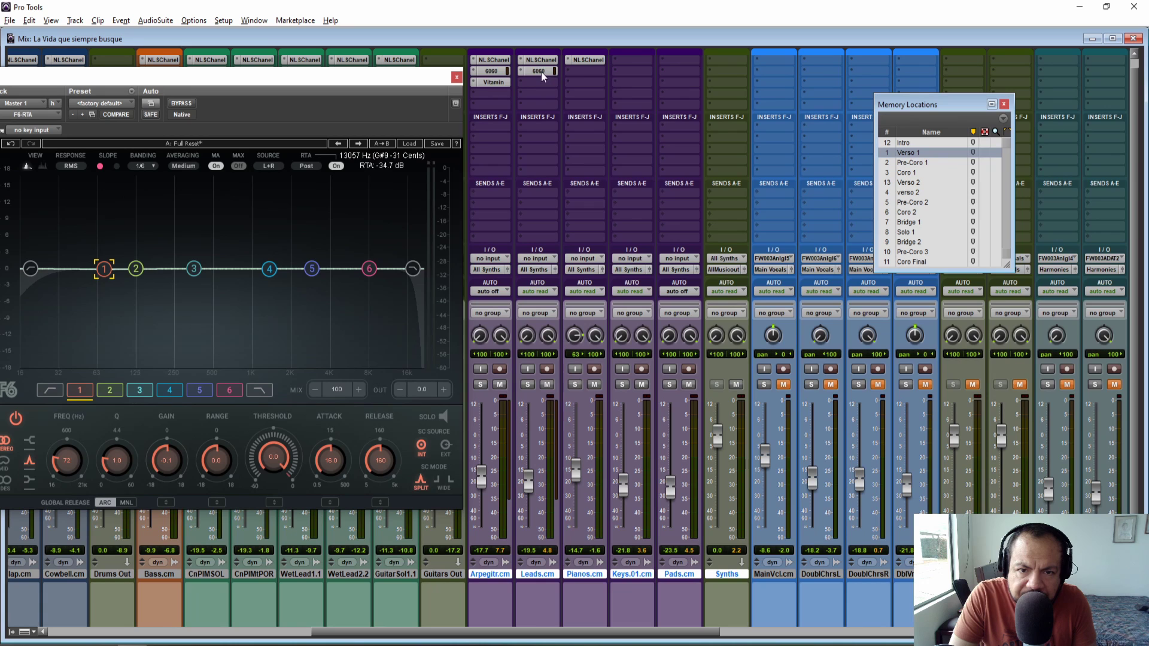
{"action": "left_click_drag", "start_coordinate": [577, 69], "coordinate": [580, 70]}
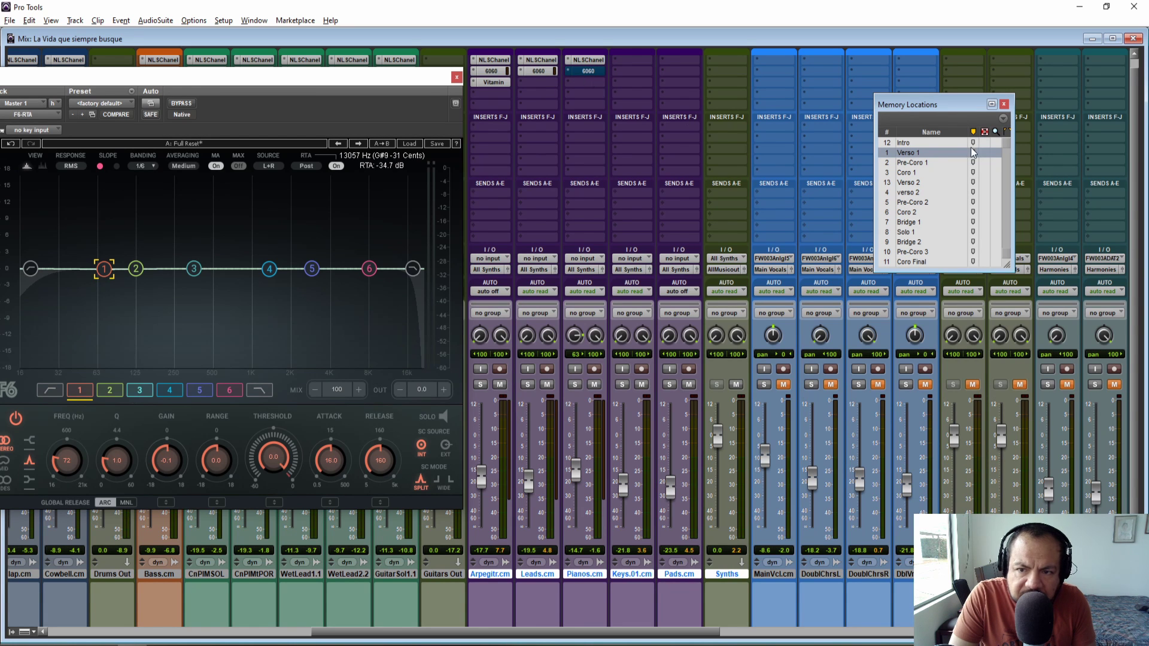
{"action": "left_click", "coordinate": [902, 146]}
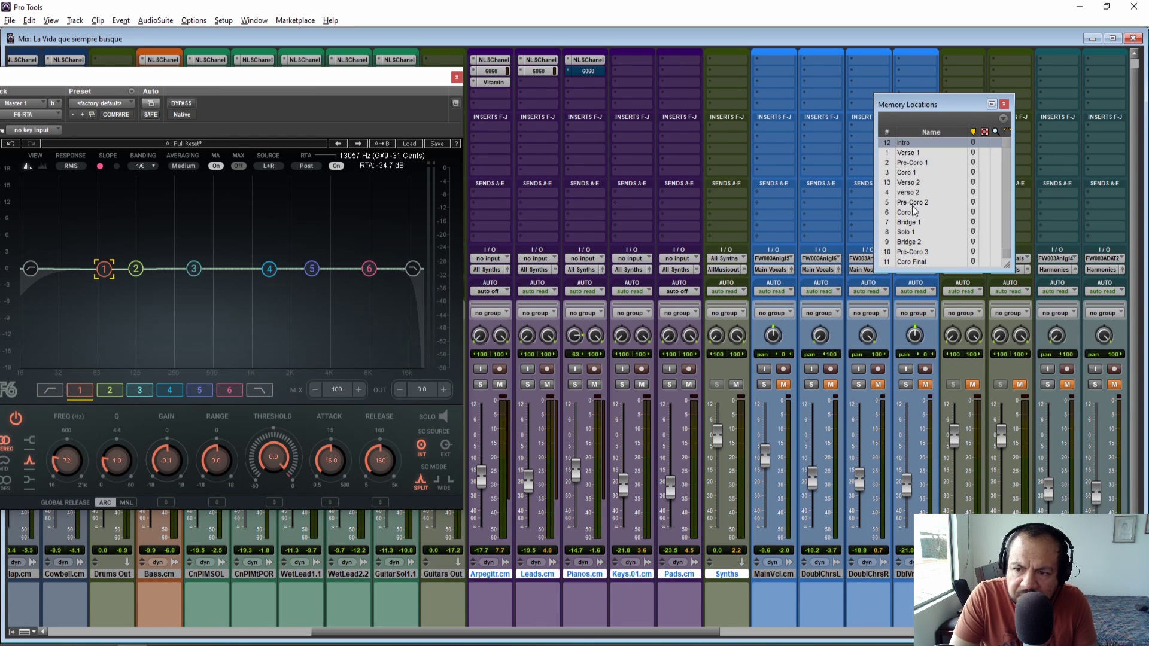
{"action": "left_click", "coordinate": [907, 183]}
{"action": "key", "text": "space"}
{"action": "left_click", "coordinate": [575, 384]}
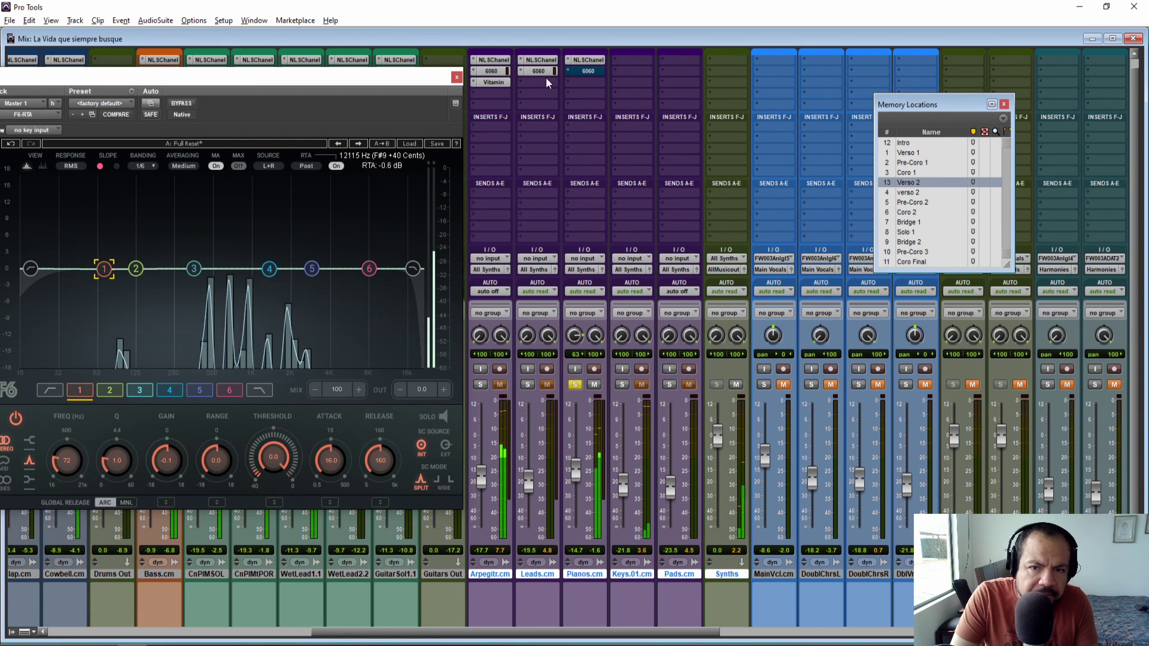
Step: Raise the high-pass frequency in the Pianos track's British E module and replay Verso 2
{"action": "left_click", "coordinate": [588, 71]}
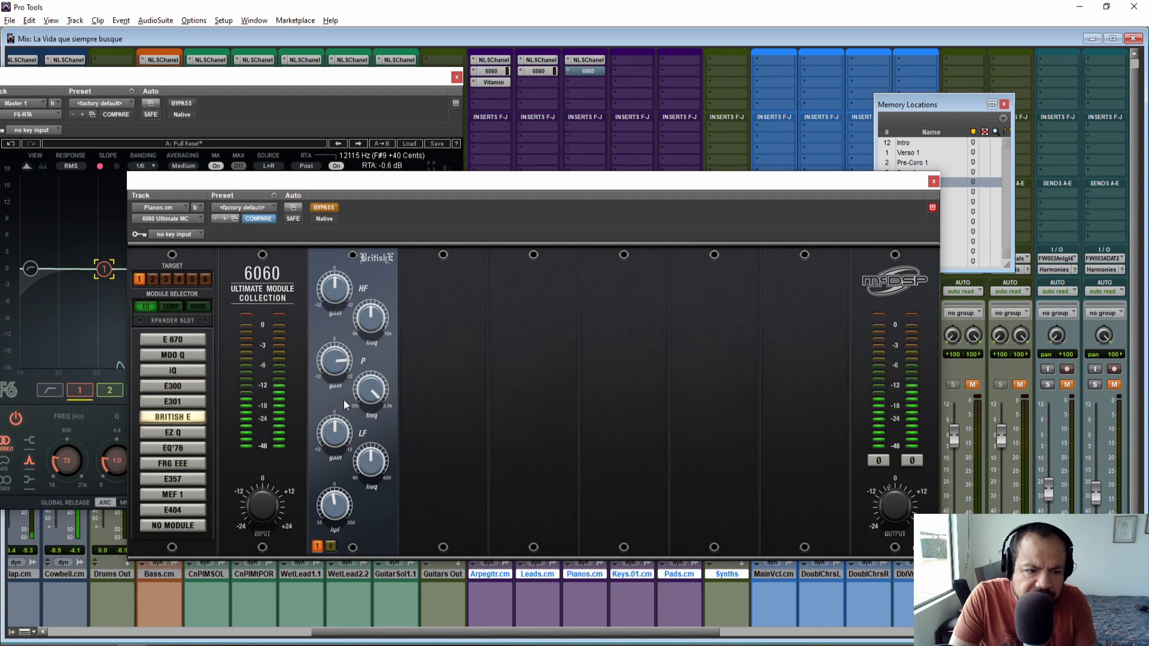
{"action": "left_click_drag", "start_coordinate": [317, 196], "coordinate": [590, 195]}
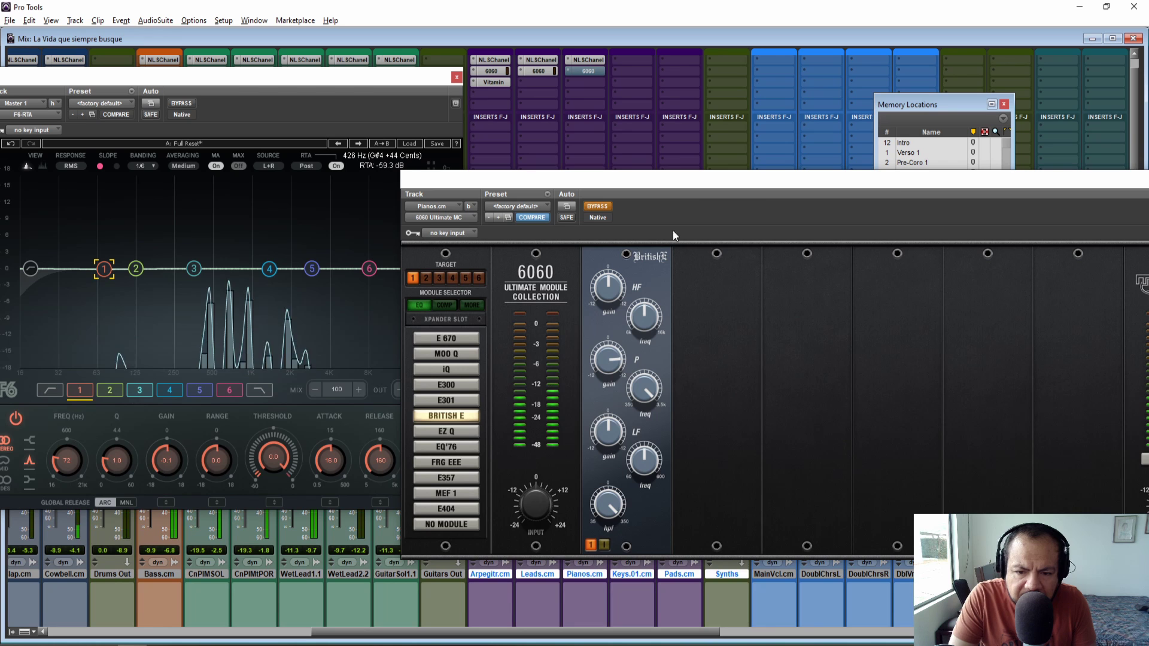
{"action": "left_click_drag", "start_coordinate": [871, 186], "coordinate": [691, 170]}
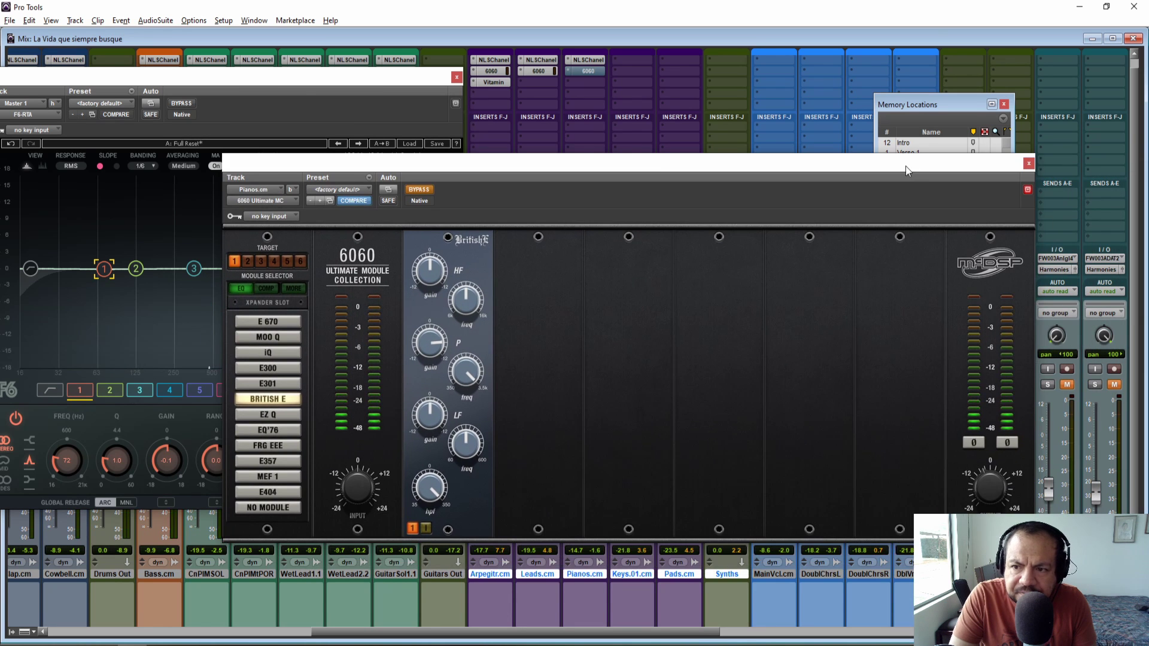
{"action": "left_click_drag", "start_coordinate": [903, 161], "coordinate": [929, 229]}
{"action": "left_click", "coordinate": [910, 184]}
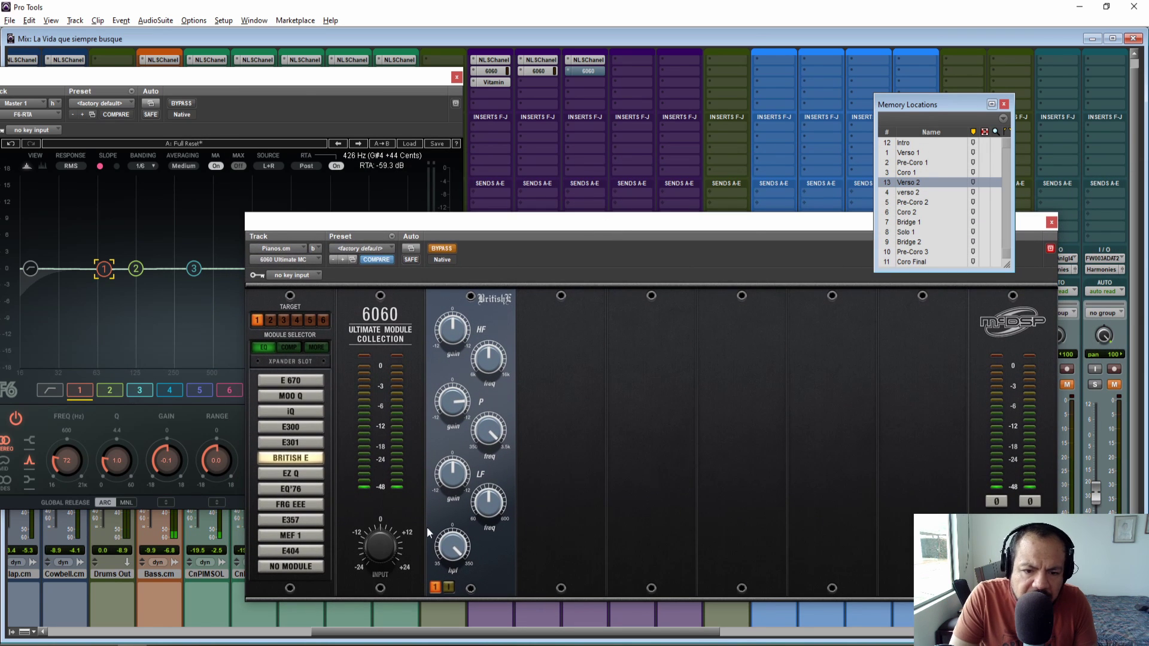
Step: Take the Pianos track's 6060 out of bypass and raise the British E module's P gain
{"action": "left_click", "coordinate": [444, 249]}
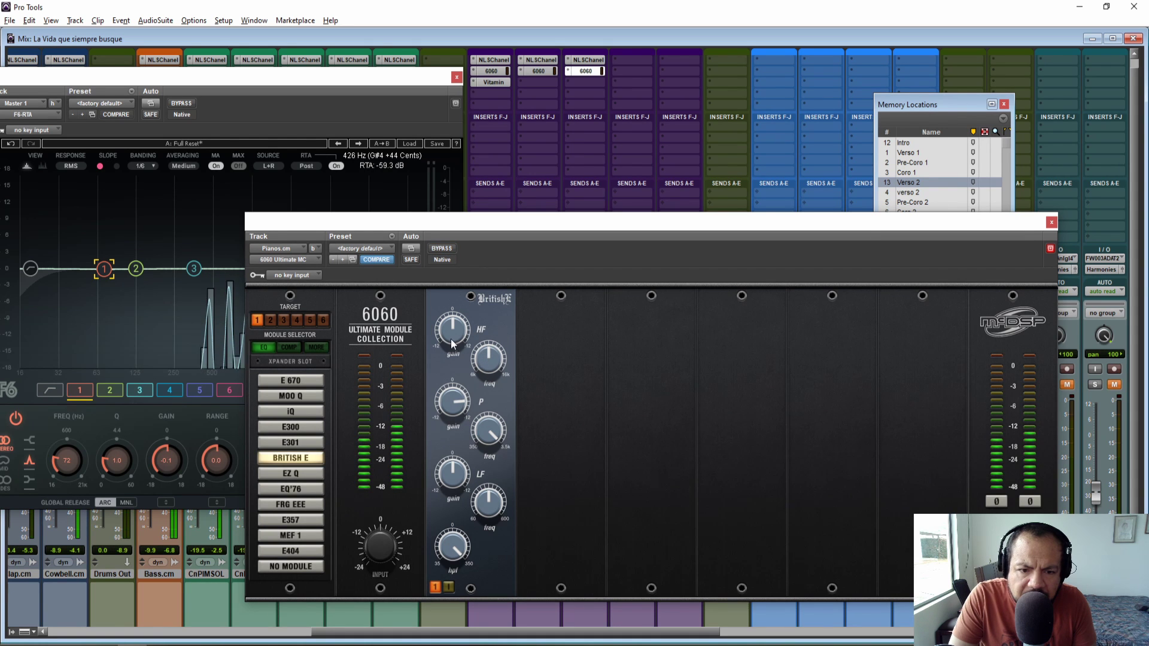
{"action": "left_click_drag", "start_coordinate": [452, 344], "coordinate": [450, 328]}
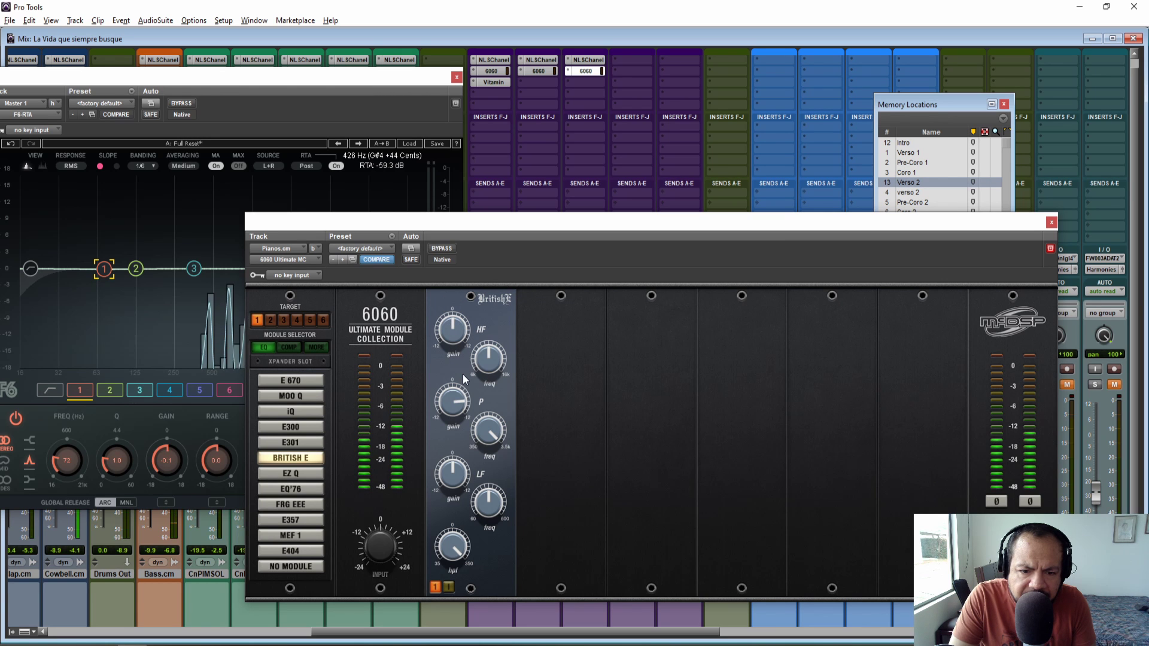
{"action": "mouse_move", "coordinate": [446, 388]}
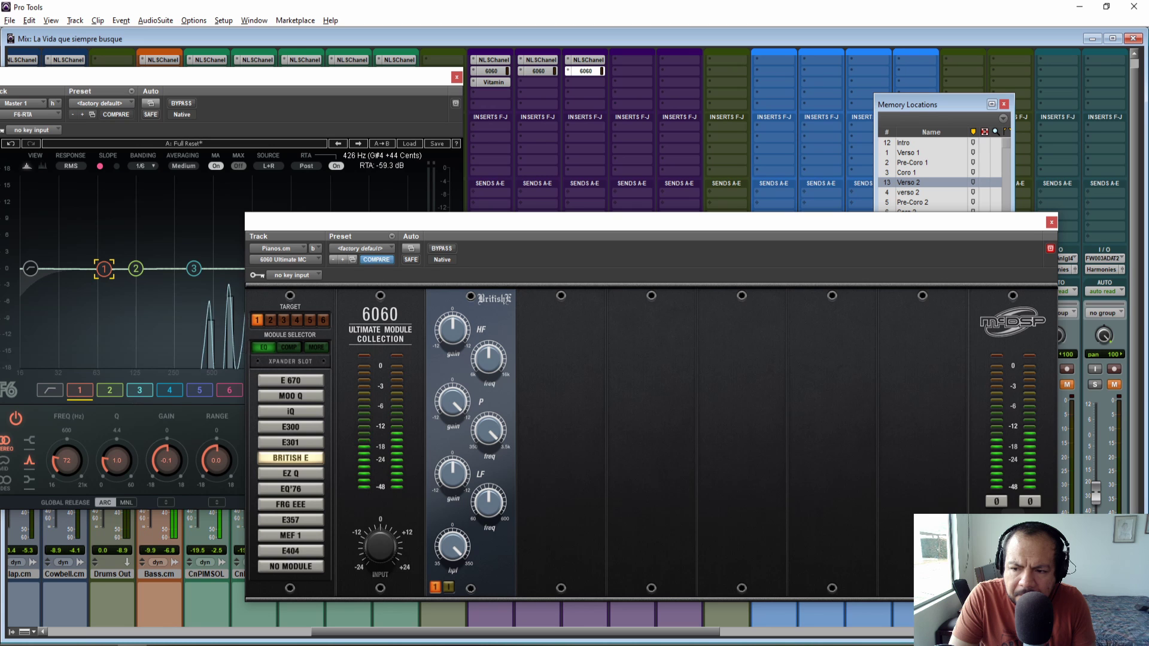
{"action": "left_click", "coordinate": [918, 187]}
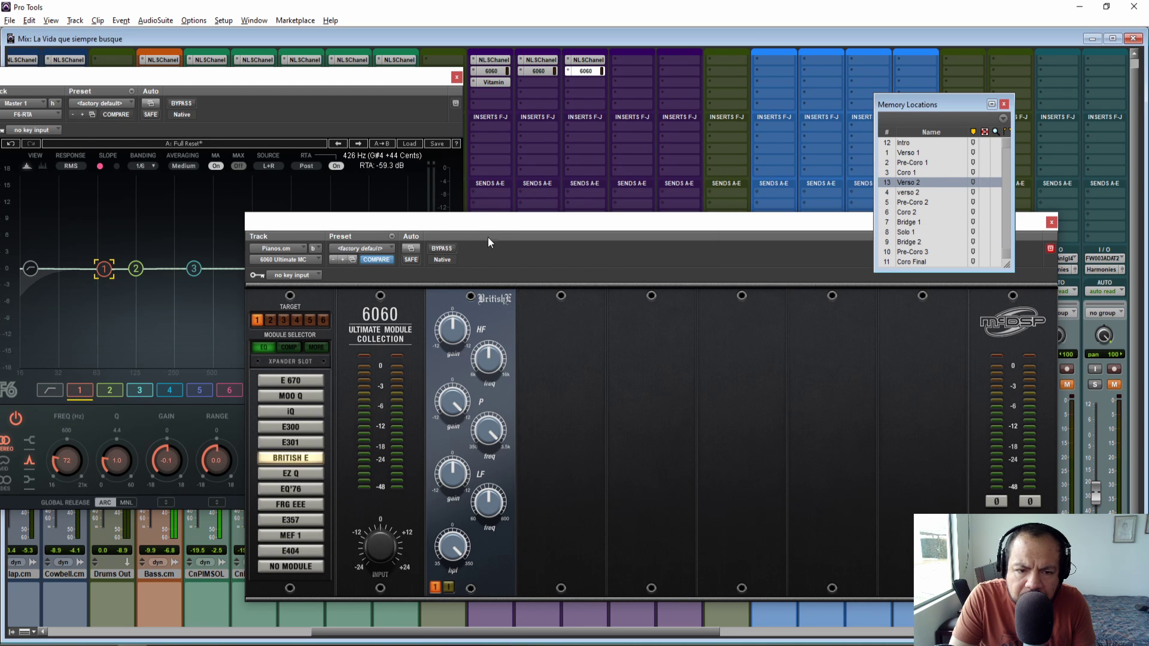
Step: Compare the Pianos 6060 bypassed and active, close its window and listen to the track within the full mix
{"action": "left_click", "coordinate": [445, 249]}
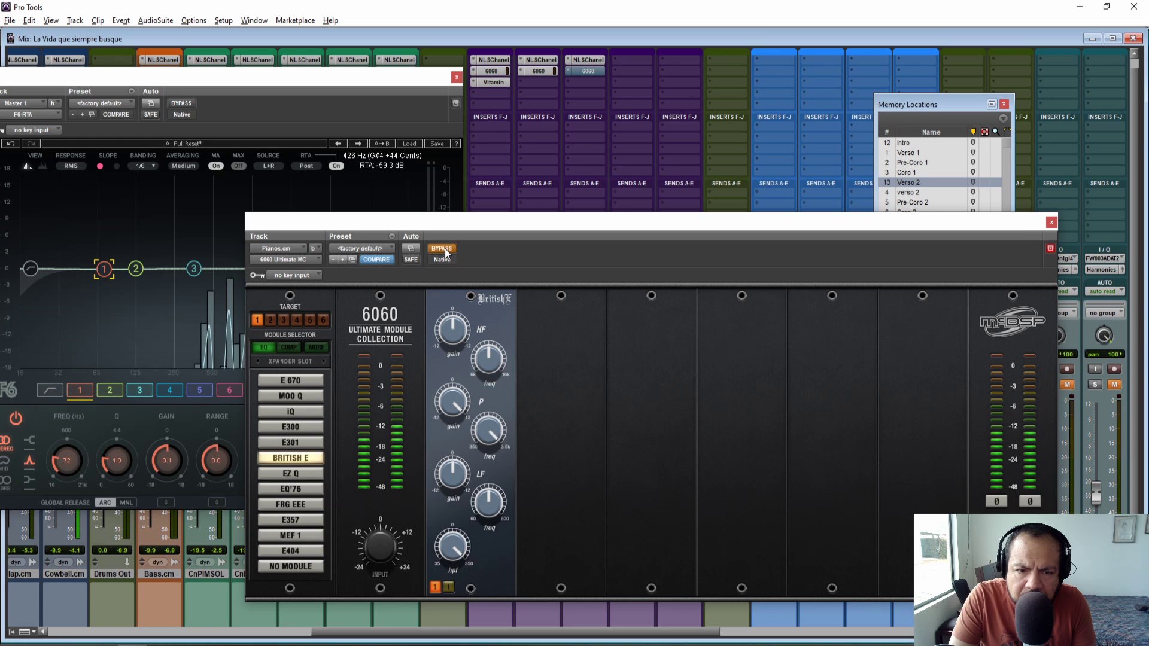
{"action": "left_click", "coordinate": [445, 249]}
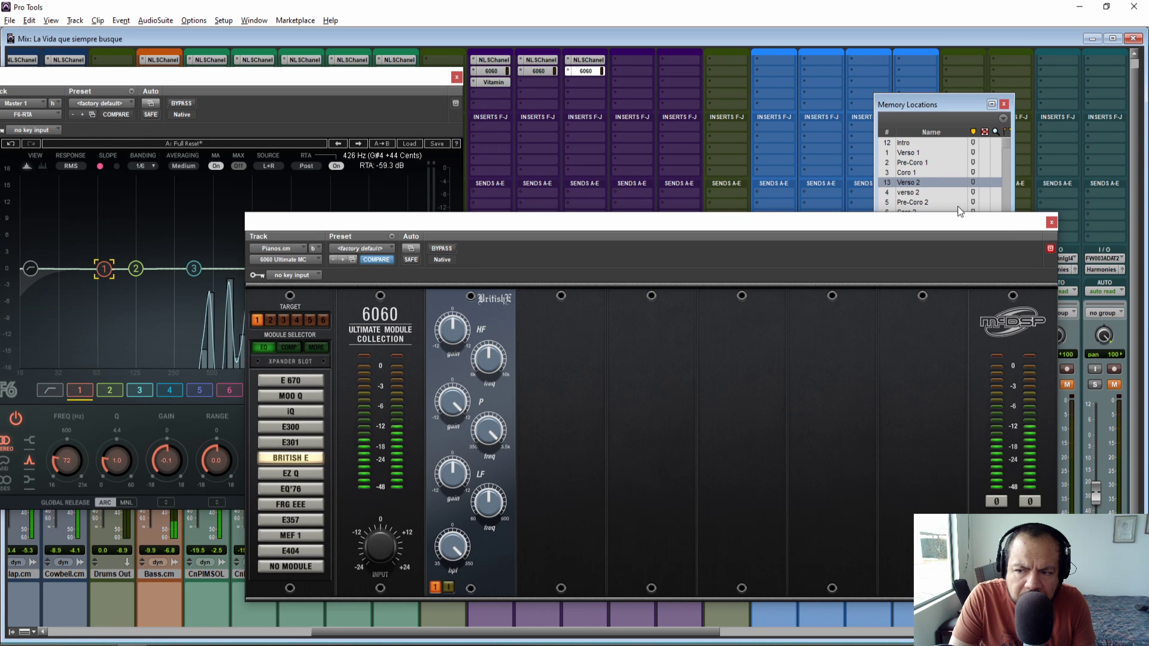
{"action": "left_click", "coordinate": [1051, 223]}
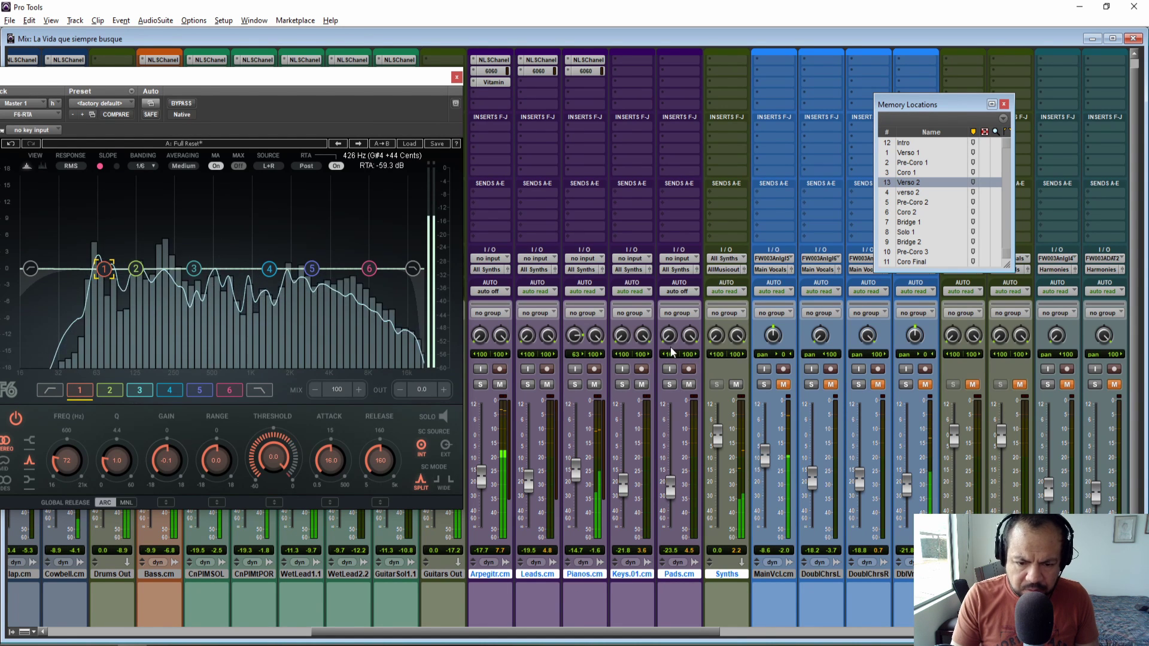
{"action": "key", "text": "space"}
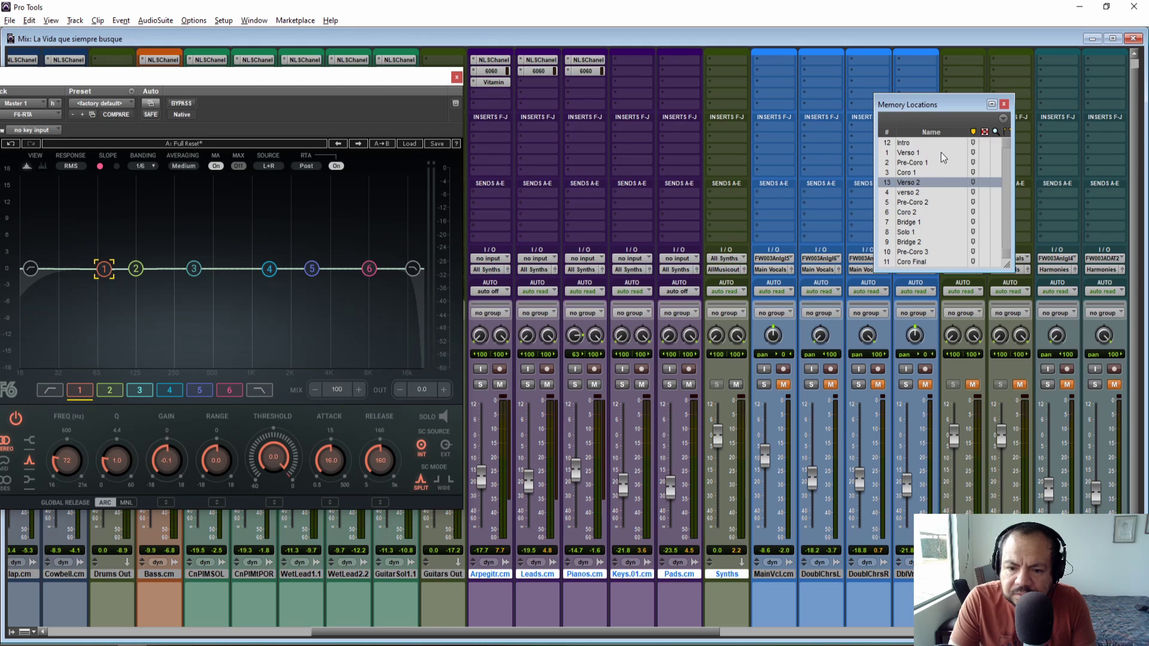
Step: Add NLS Channel to the Keys.01 track's first slot and solo that track at Pre-Coro 1
{"action": "left_click", "coordinate": [912, 164]}
{"action": "left_click", "coordinate": [669, 385]}
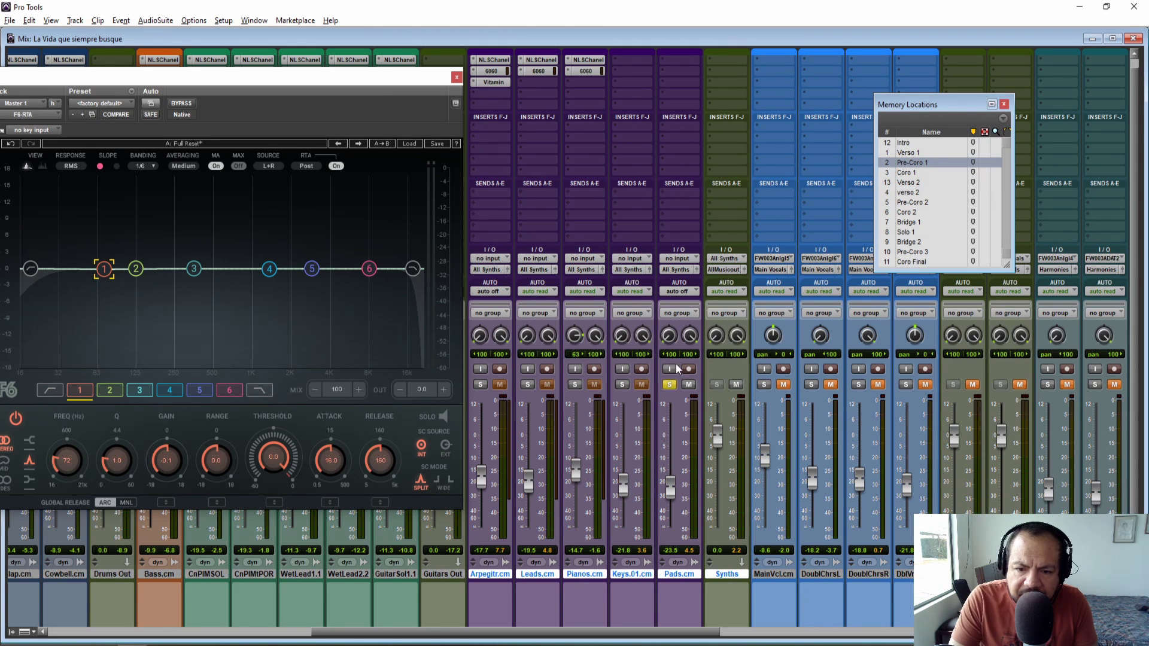
{"action": "left_click", "coordinate": [669, 384]}
{"action": "left_click", "coordinate": [623, 384]}
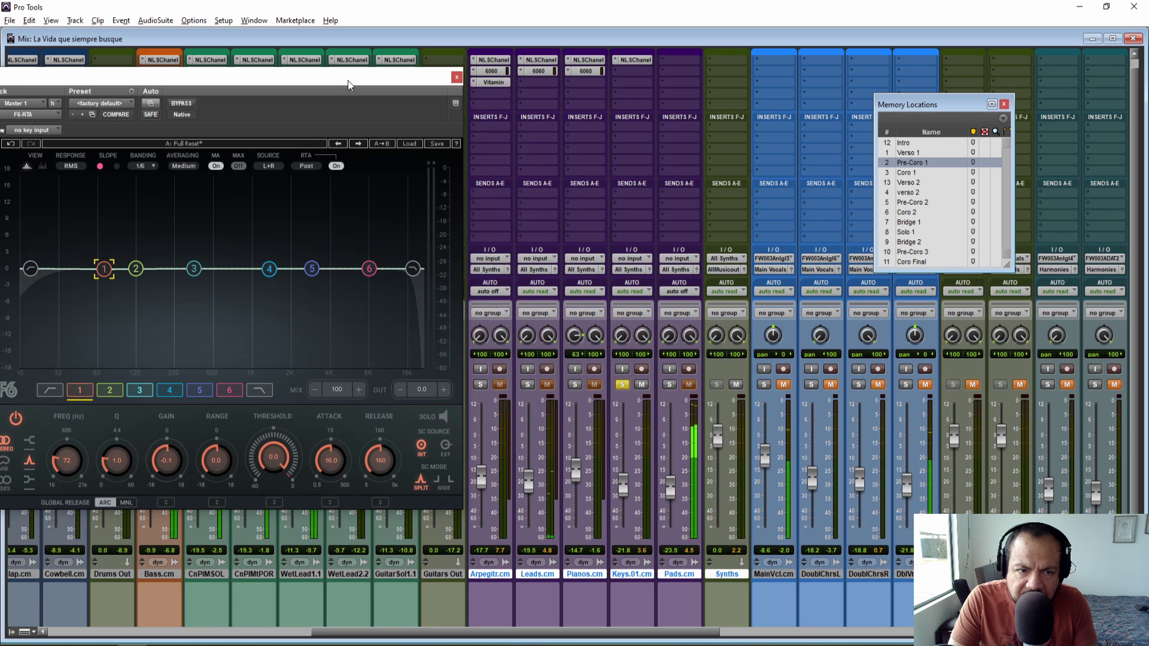
Step: Shift the F6 analyzer window fully into view and play the soloed Keys.01 track from Coro 2
{"action": "left_click_drag", "start_coordinate": [347, 80], "coordinate": [415, 80]}
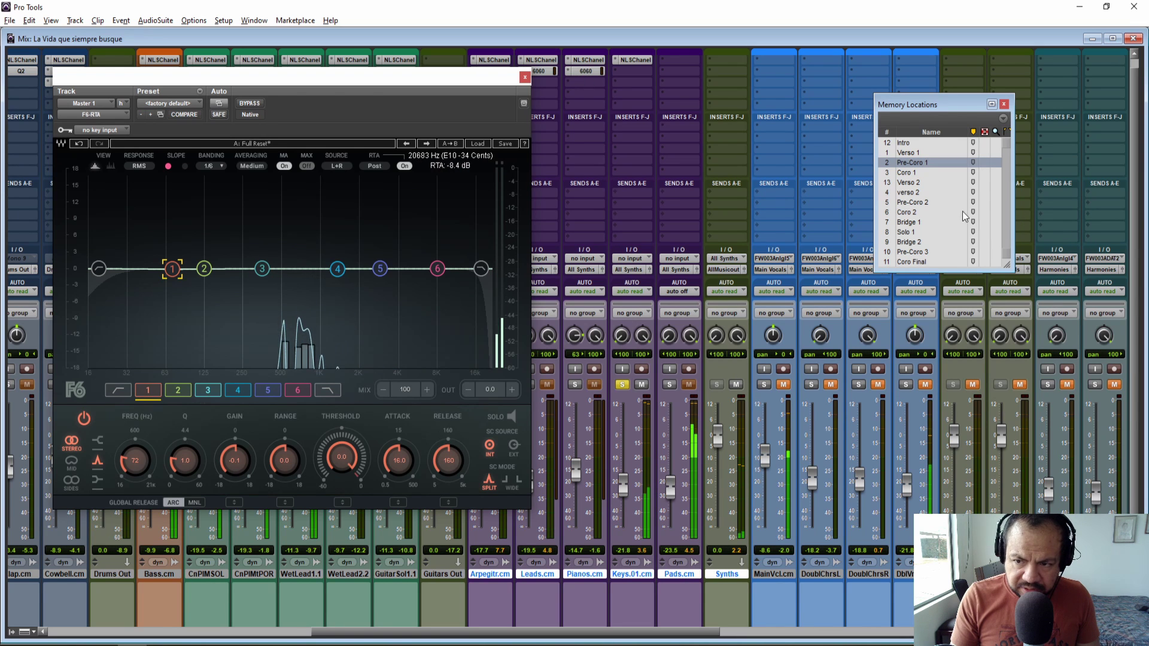
{"action": "left_click", "coordinate": [908, 211]}
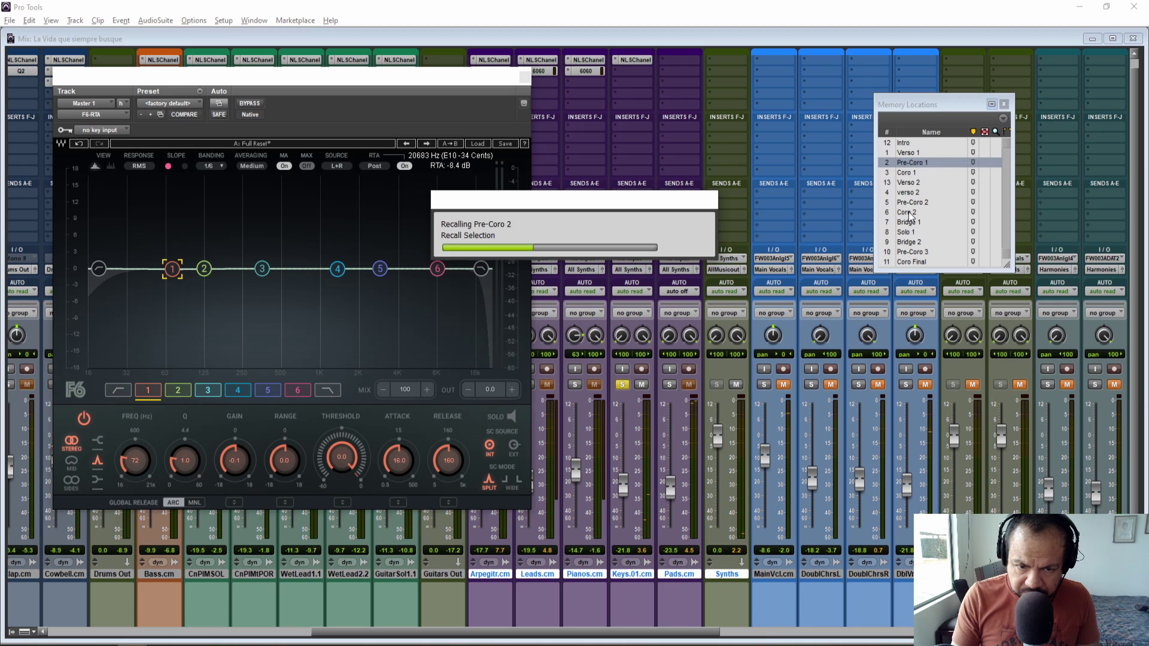
{"action": "left_click", "coordinate": [908, 212]}
{"action": "key", "text": "space"}
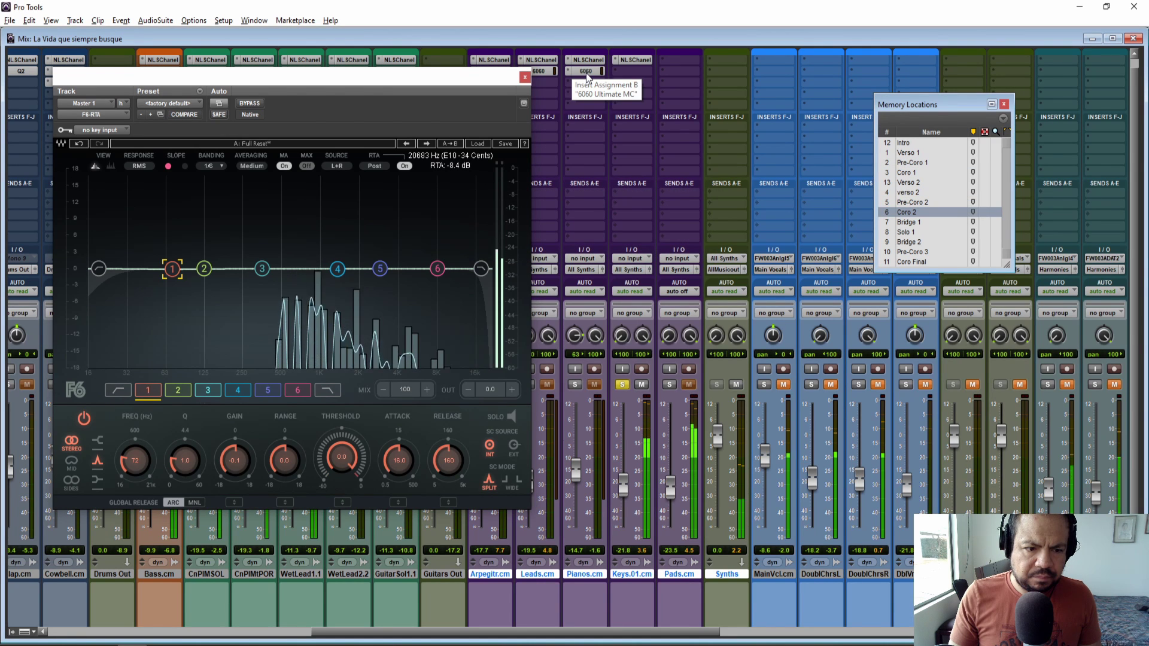
Step: Copy the Pianos track's 6060 to Keys.01 and set its British E P gain to 7.0
{"action": "left_click_drag", "start_coordinate": [587, 73], "coordinate": [629, 72]}
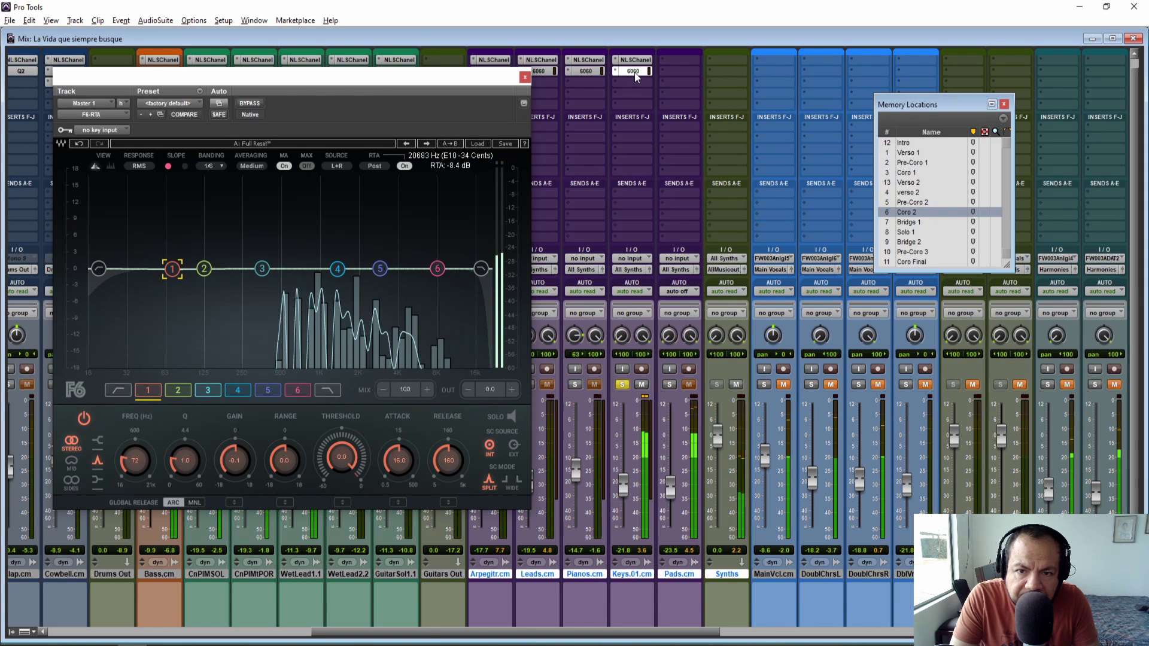
{"action": "left_click", "coordinate": [634, 72]}
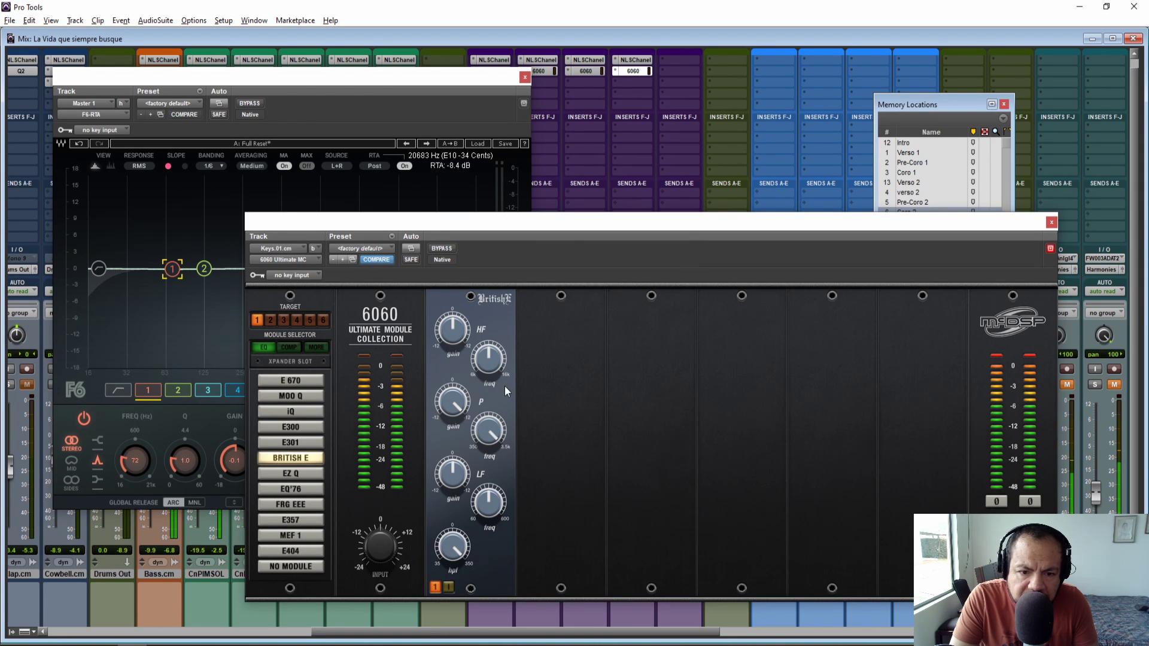
{"action": "left_click", "coordinate": [908, 213]}
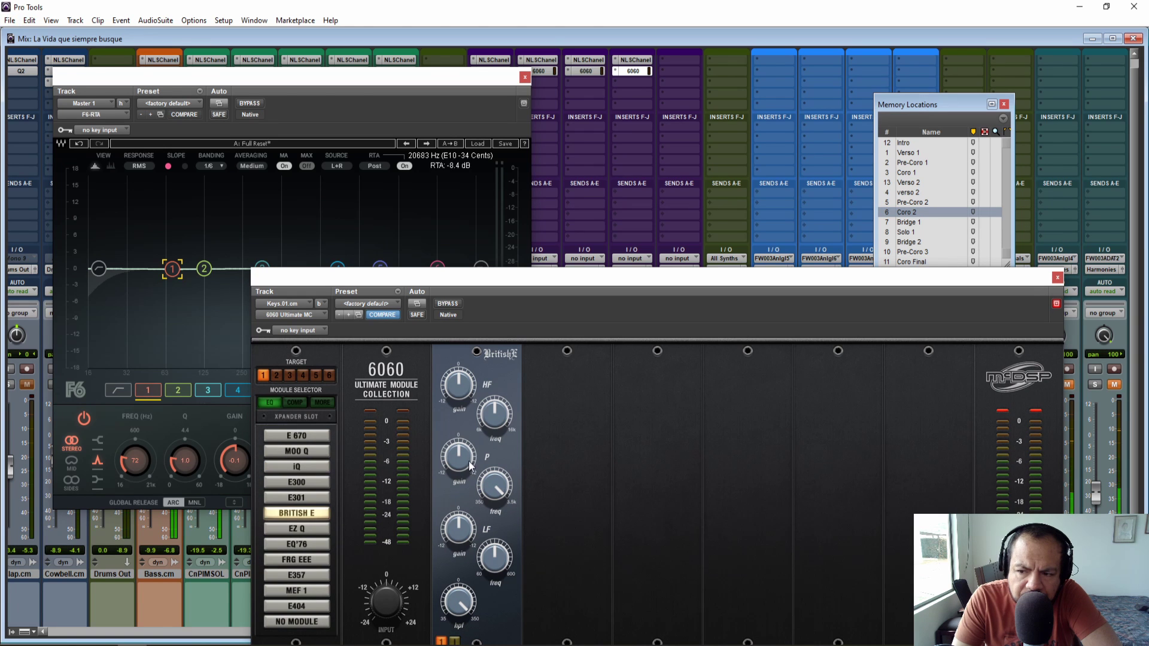
{"action": "mouse_move", "coordinate": [458, 447]}
{"action": "left_click_drag", "start_coordinate": [458, 447], "coordinate": [446, 403]}
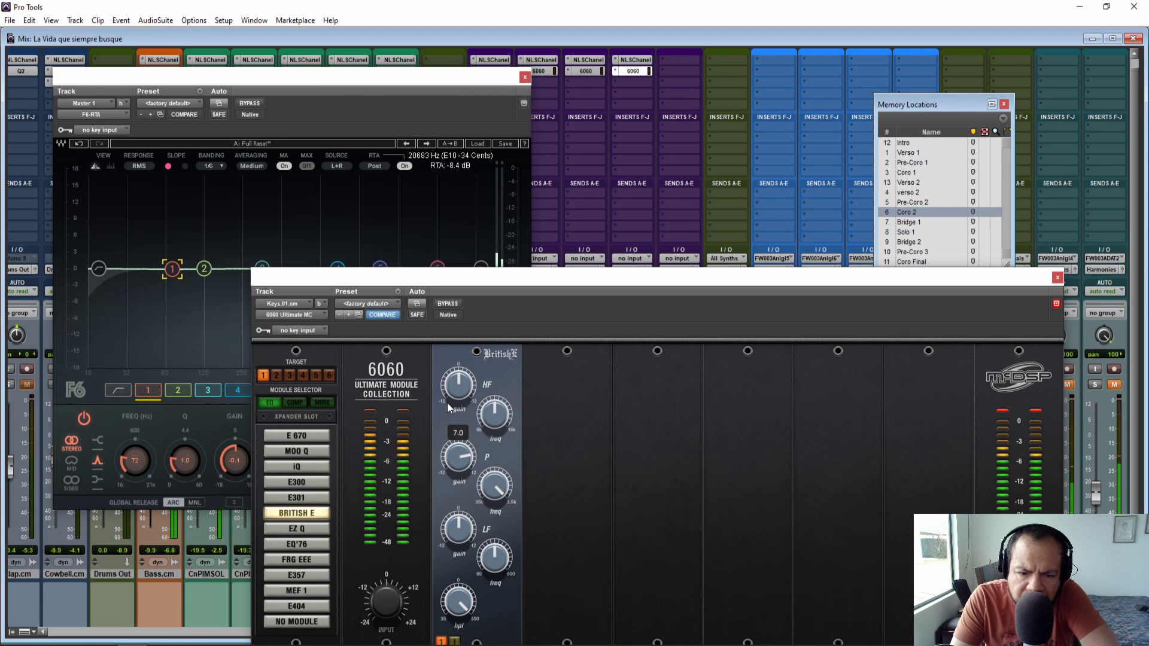
Step: Rearrange the 6060 and Memory Locations windows and play Keys.01 from Pre-Coro 2 to judge its equalization
{"action": "left_click", "coordinate": [673, 269]}
{"action": "left_click_drag", "start_coordinate": [703, 283], "coordinate": [727, 229]}
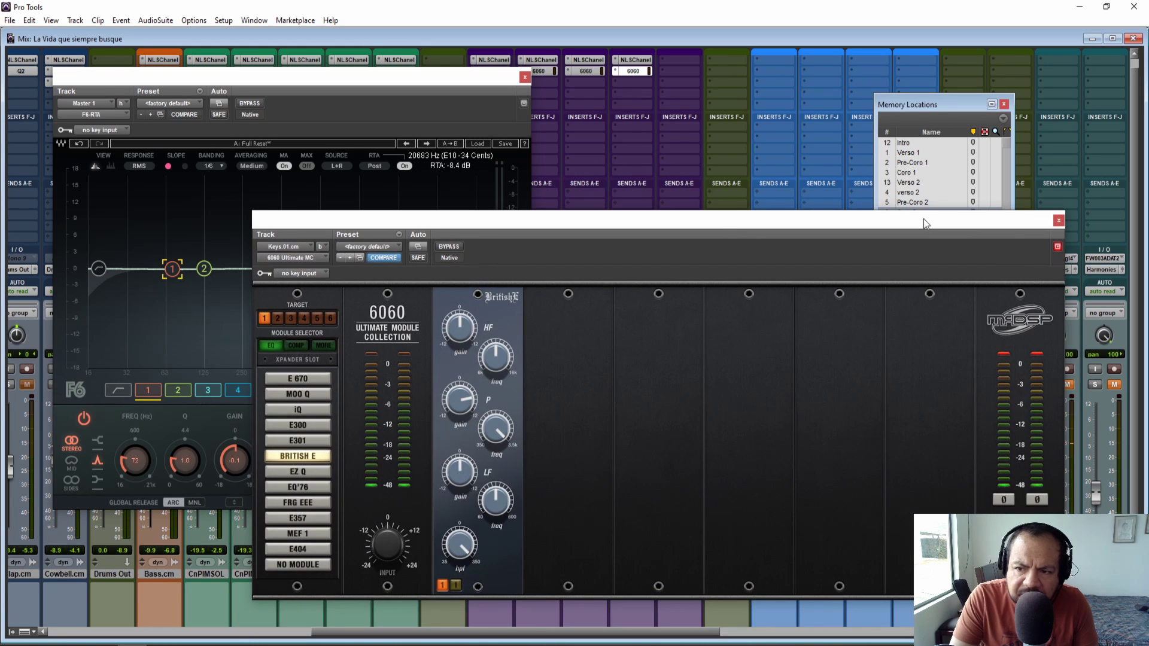
{"action": "left_click_drag", "start_coordinate": [915, 105], "coordinate": [904, 65]}
{"action": "left_click", "coordinate": [899, 172]}
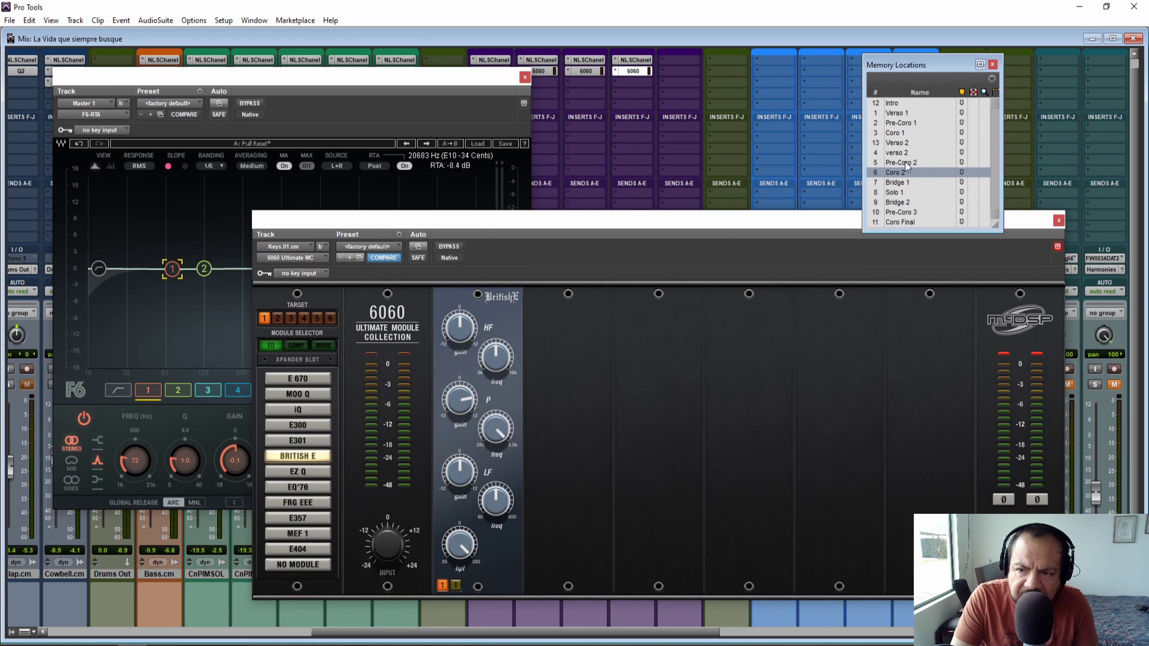
{"action": "left_click", "coordinate": [899, 163]}
{"action": "key", "text": "space"}
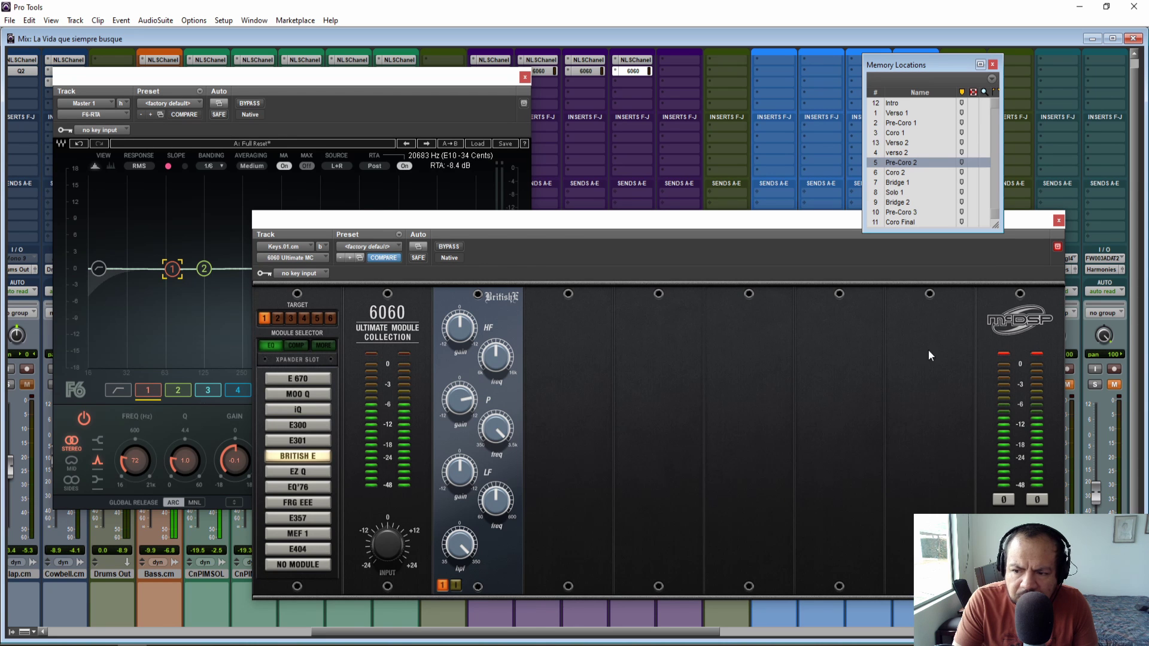
{"action": "left_click", "coordinate": [454, 255]}
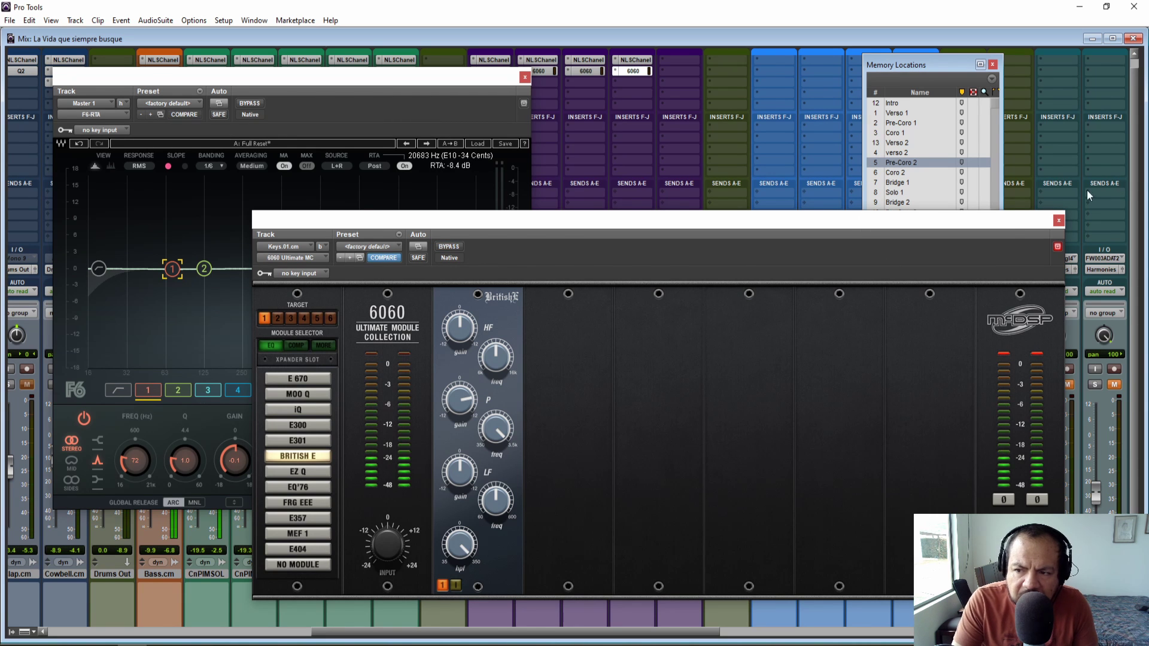
Step: Close the Keys.01 6060 window and copy the arpeggiator's Vitamin to the Keys.01 track's third slot
{"action": "left_click", "coordinate": [1058, 220]}
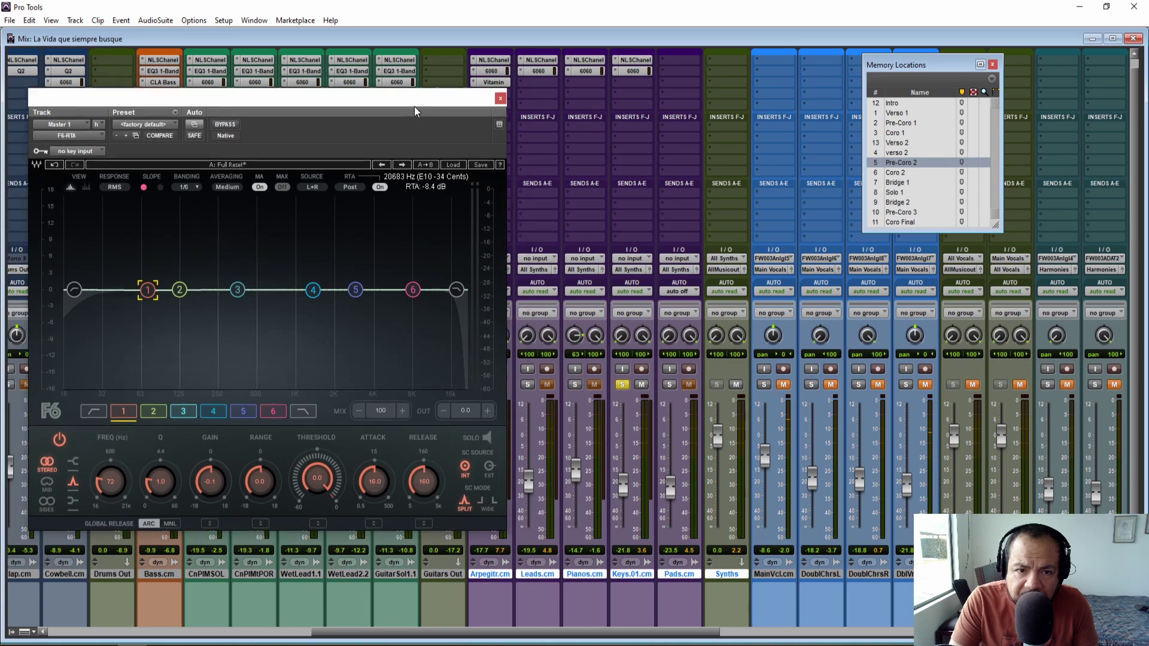
{"action": "left_click_drag", "start_coordinate": [506, 84], "coordinate": [635, 83]}
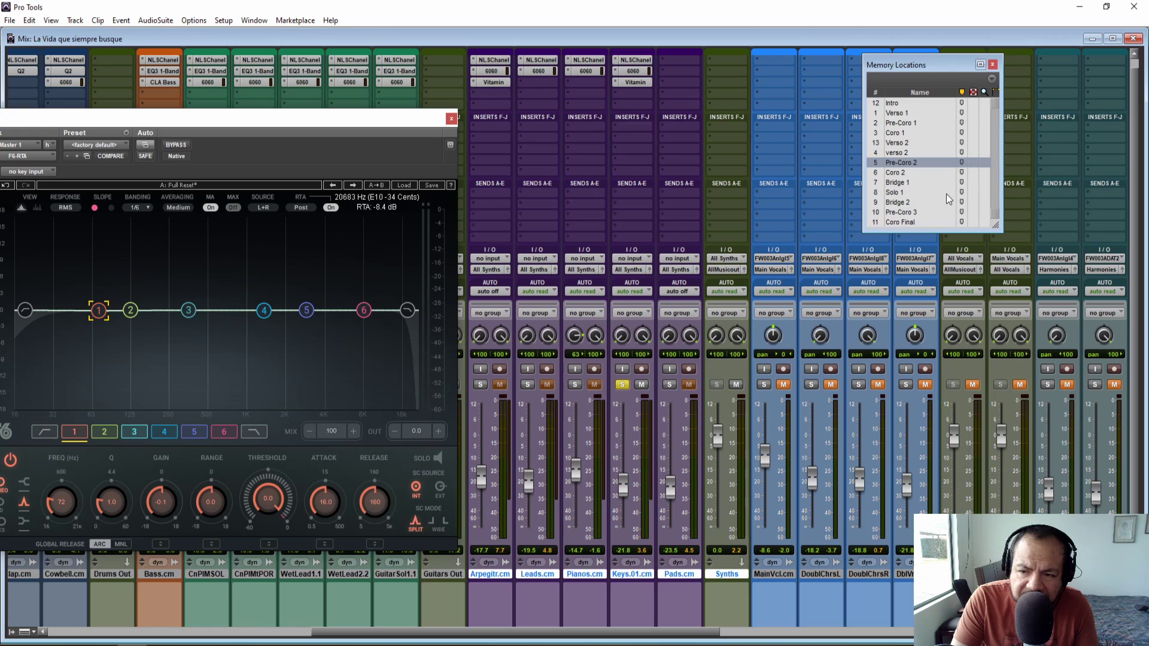
Step: Play from Coro Final with Keys.01 soloed, and release its solo to judge it in the full mix
{"action": "left_click", "coordinate": [905, 212]}
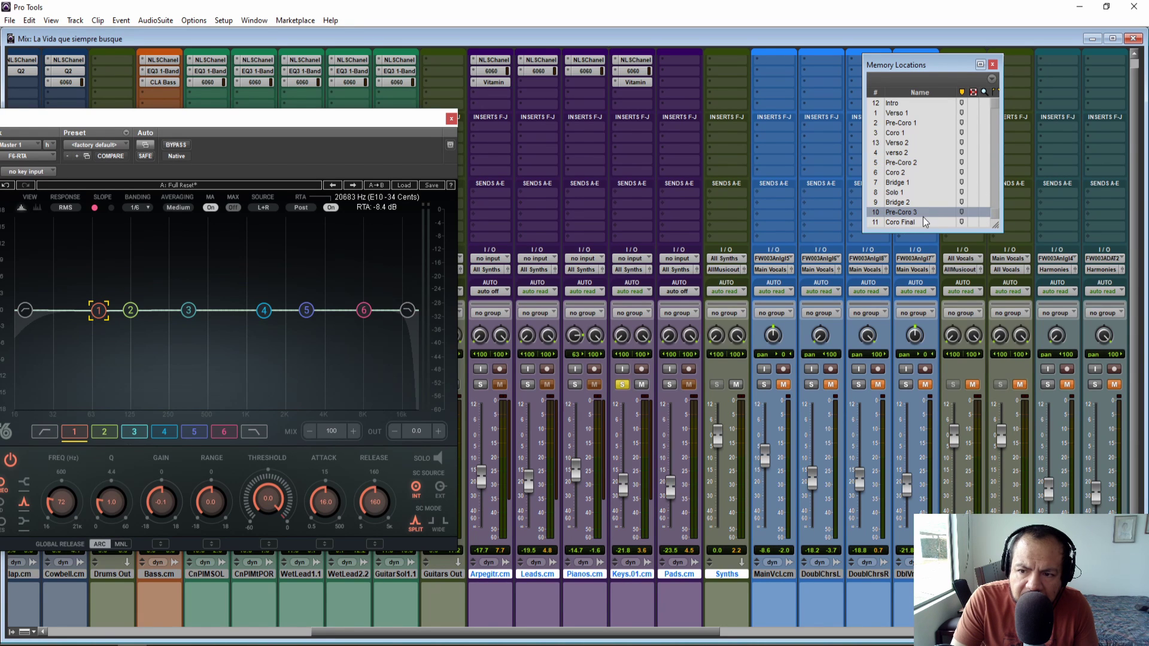
{"action": "left_click", "coordinate": [903, 222]}
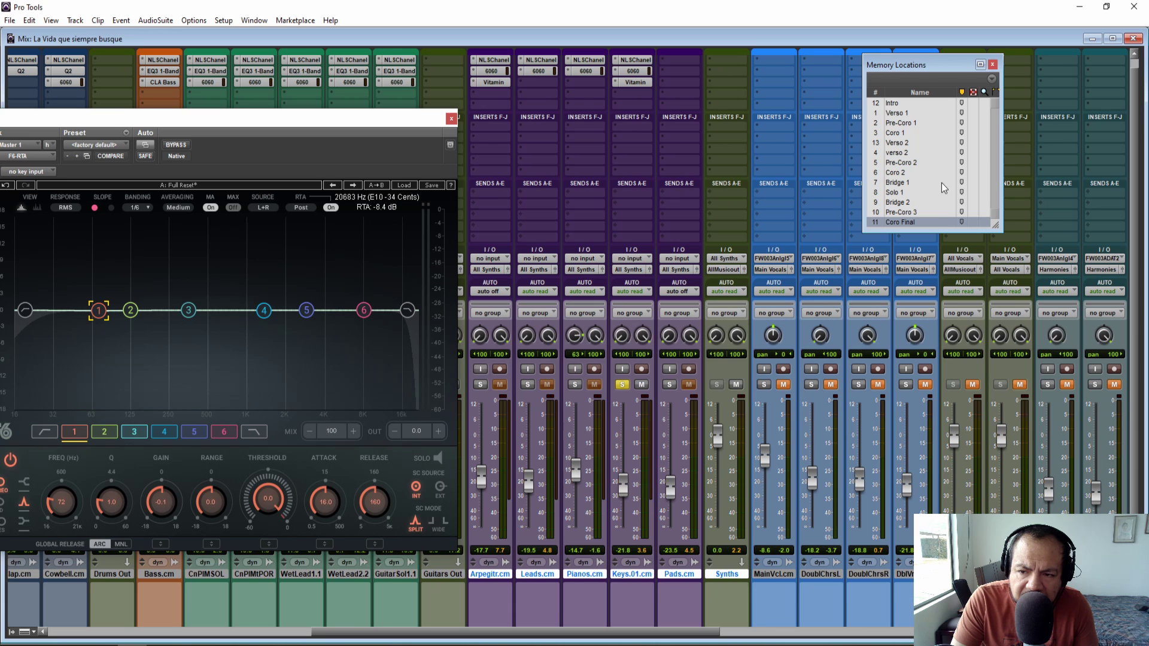
{"action": "key", "text": "space"}
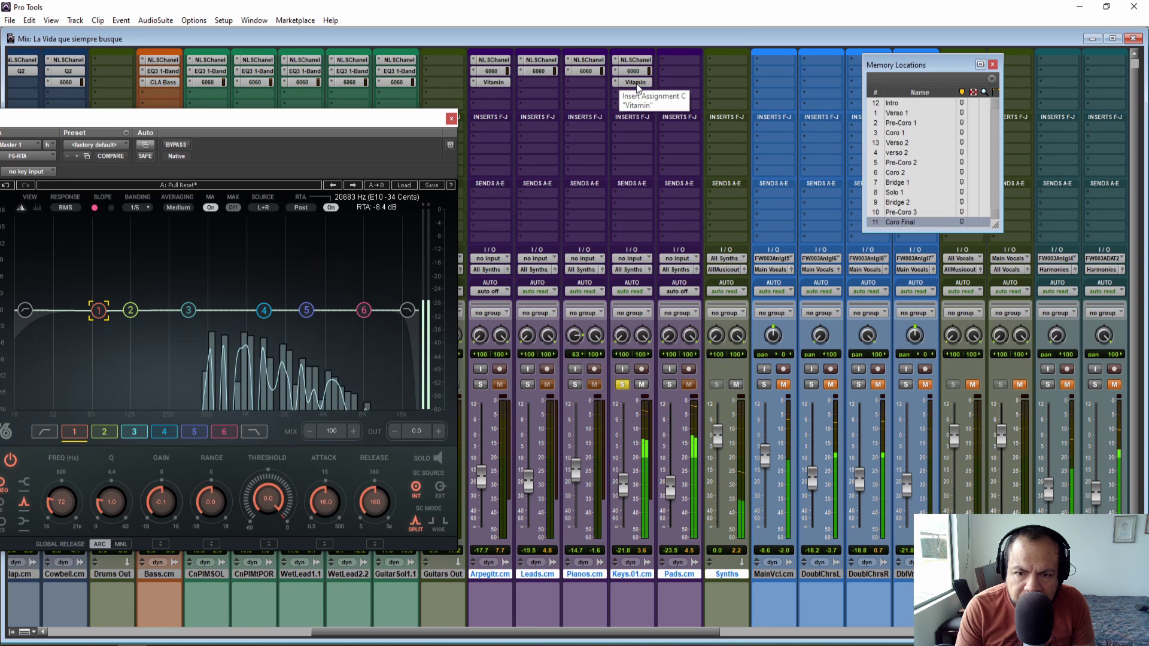
{"action": "left_click", "coordinate": [622, 384]}
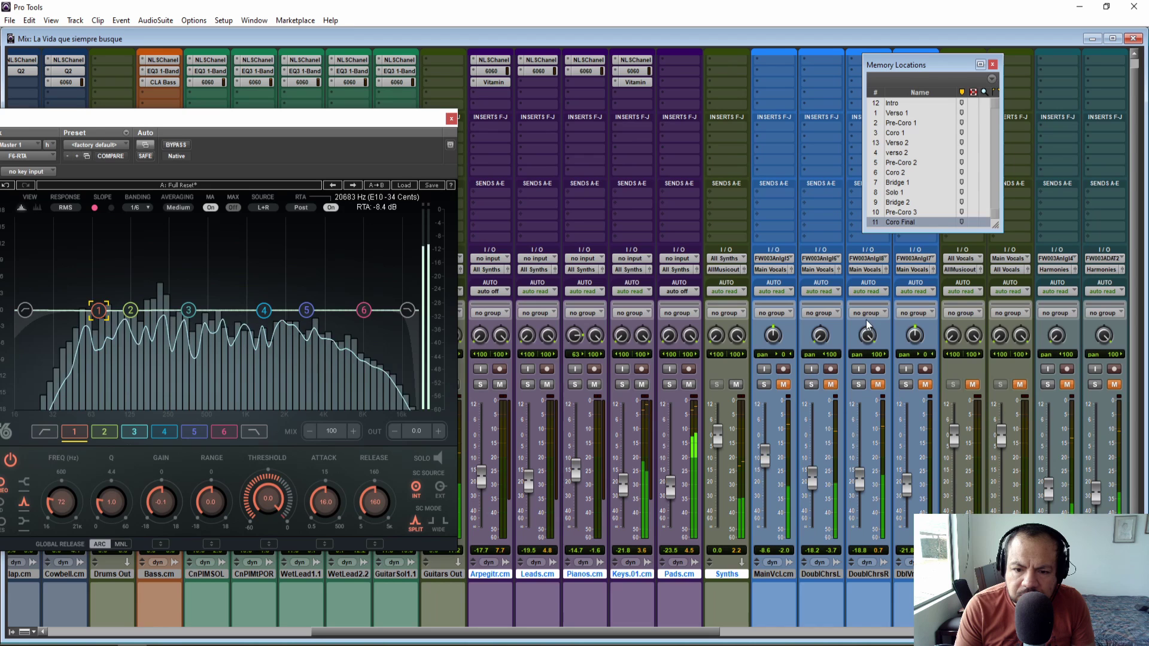
{"action": "key", "text": "space"}
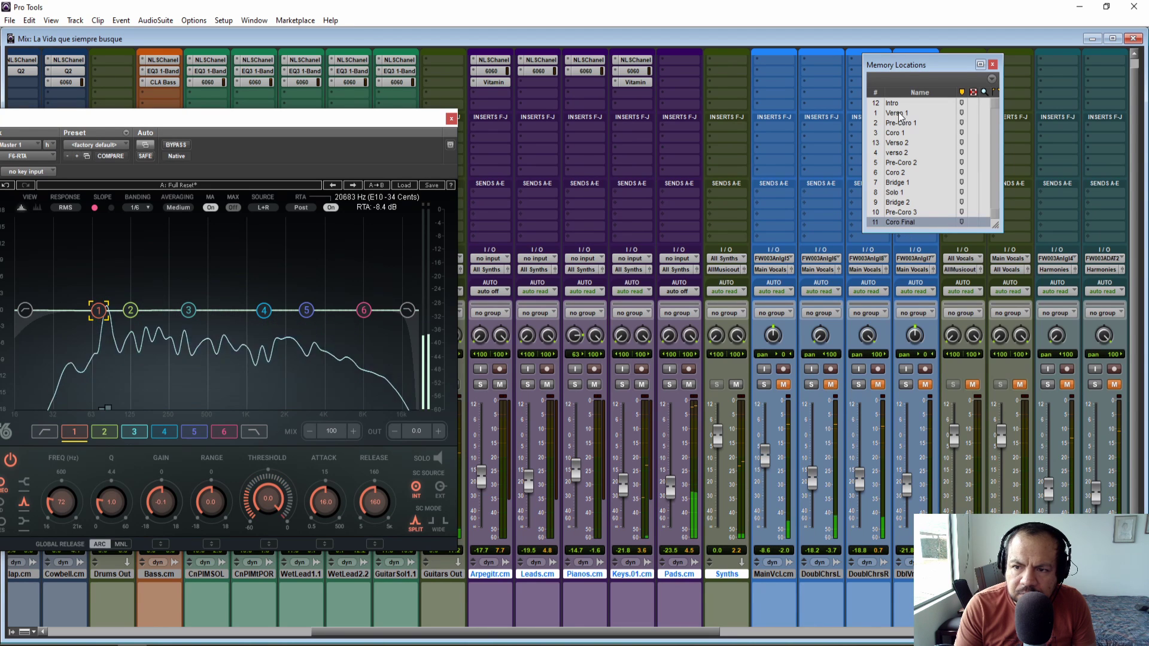
Step: Play the full mix from Pre-Coro 1 and set the Keys.01 track's volume to -19.0
{"action": "left_click", "coordinate": [899, 123]}
{"action": "key", "text": "space"}
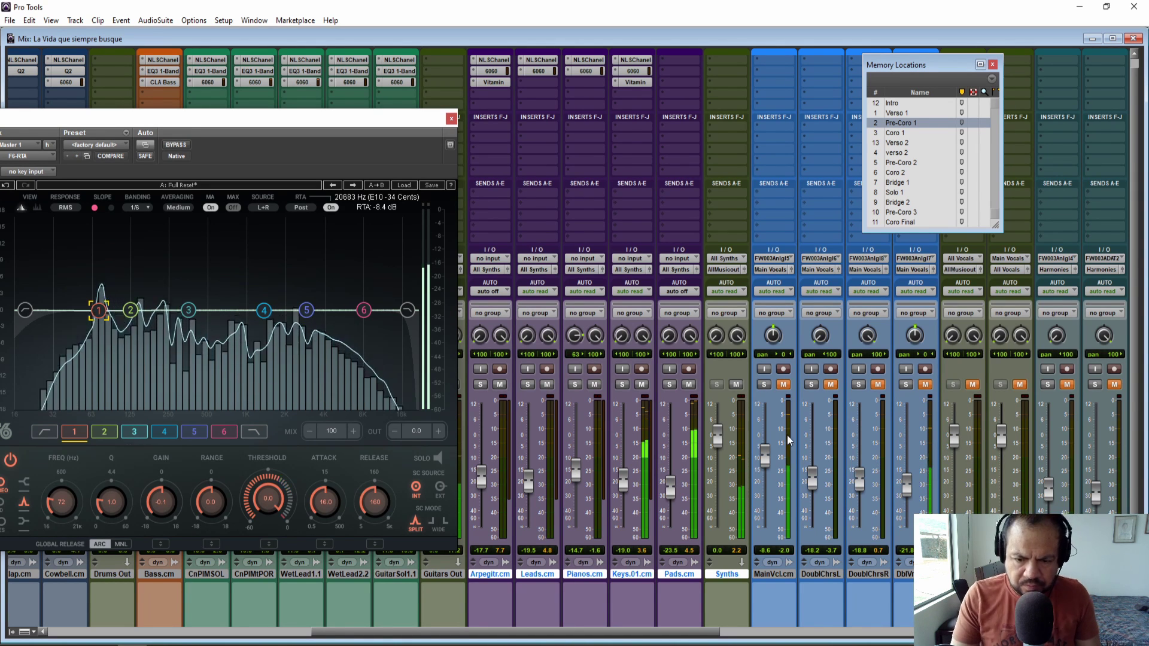
{"action": "key", "text": "space"}
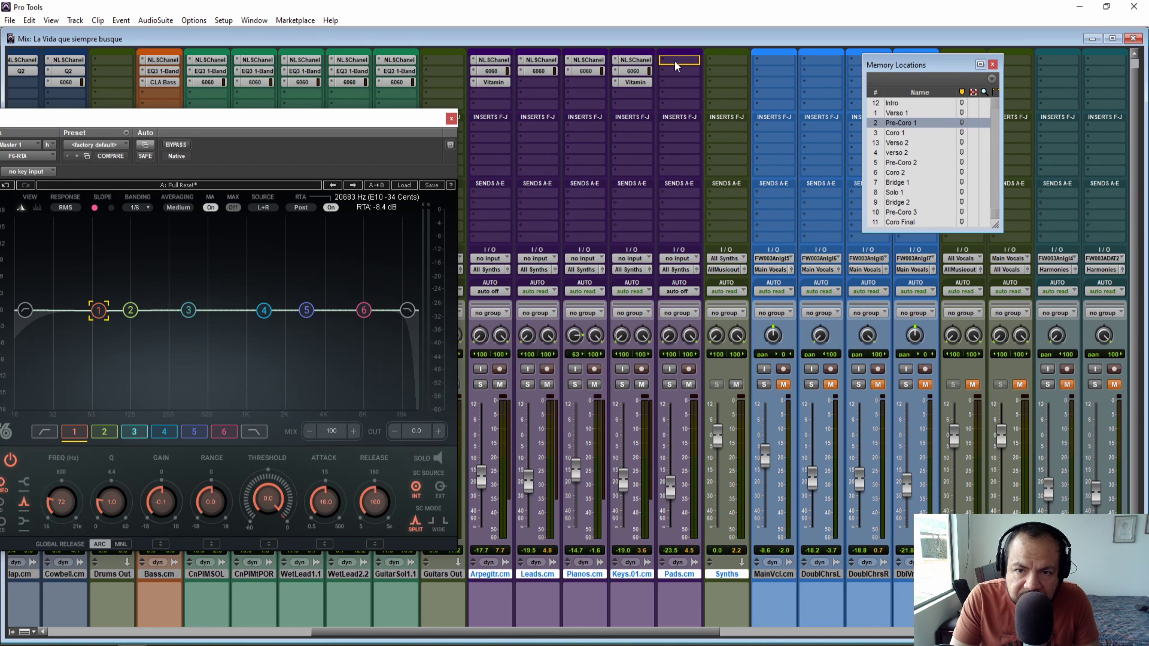
Step: Copy NLS Channel to the Pads track's first insert slot and play Pads soloed from Pre-Coro 1
{"action": "left_click_drag", "start_coordinate": [673, 68], "coordinate": [672, 68]}
{"action": "left_click_drag", "start_coordinate": [393, 124], "coordinate": [492, 106]}
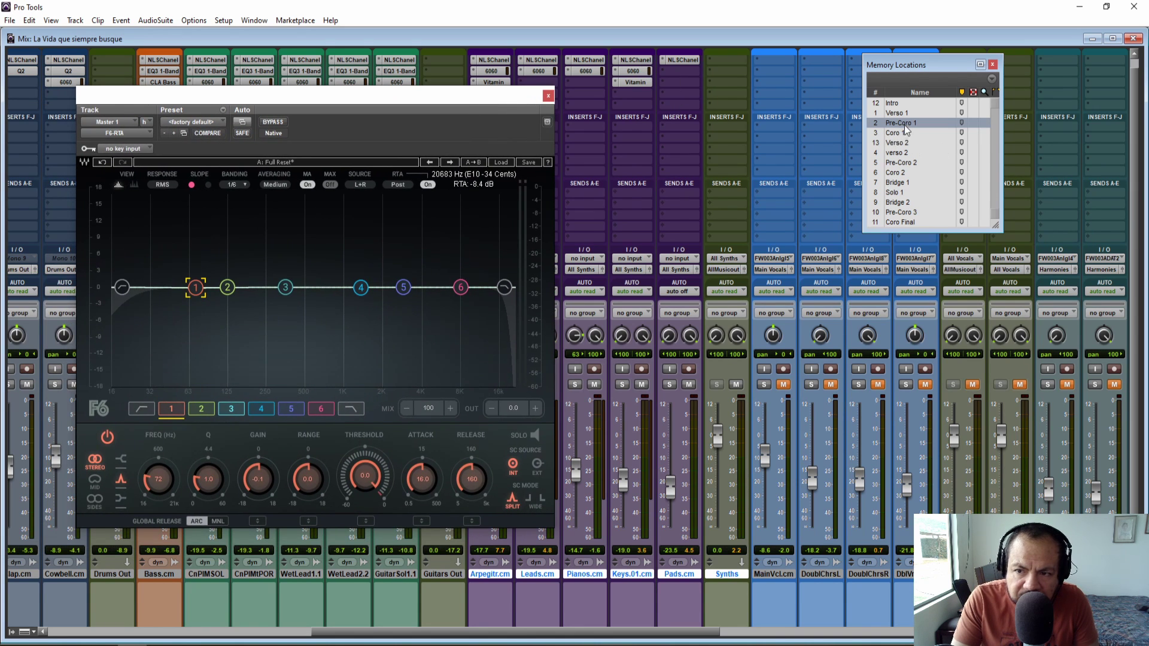
{"action": "left_click", "coordinate": [669, 384]}
{"action": "key", "text": "space"}
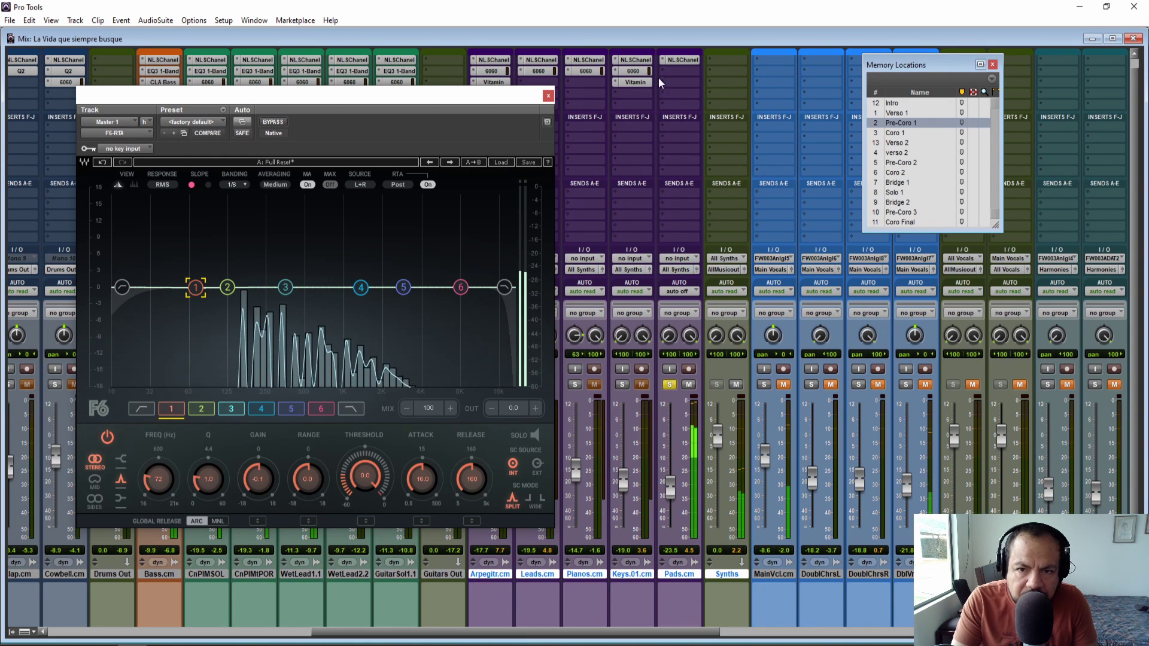
{"action": "key", "text": "space"}
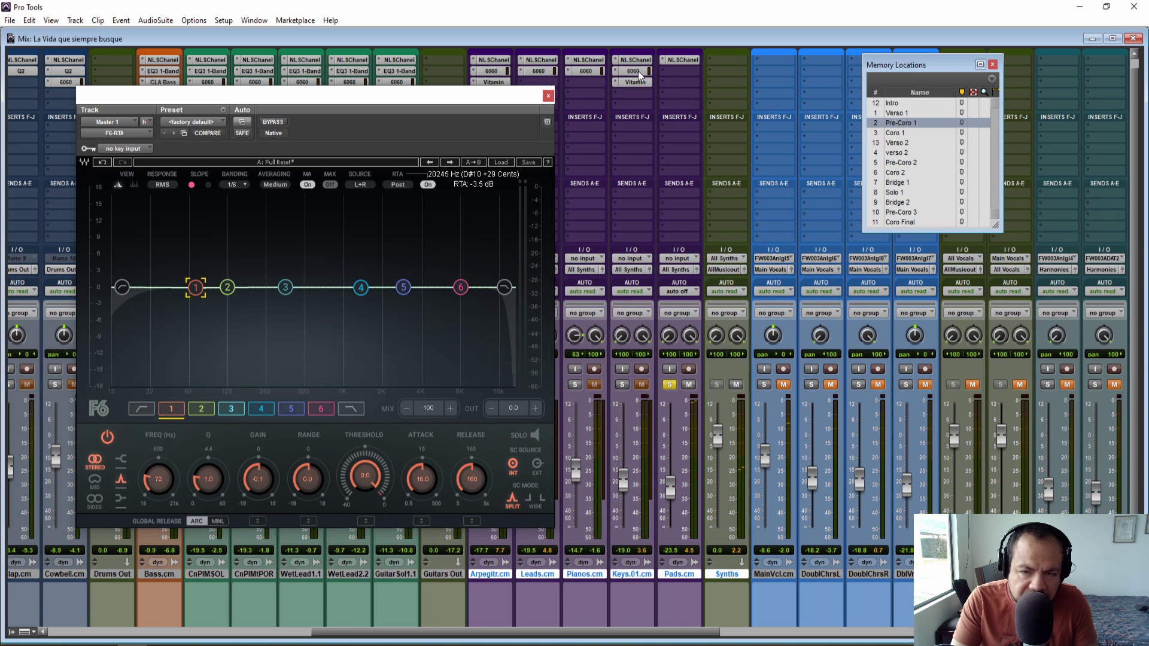
Step: Copy the Keys.01 track's 6060 to Pads and set its British E high-pass filter to about 158.5
{"action": "left_click_drag", "start_coordinate": [637, 74], "coordinate": [681, 71]}
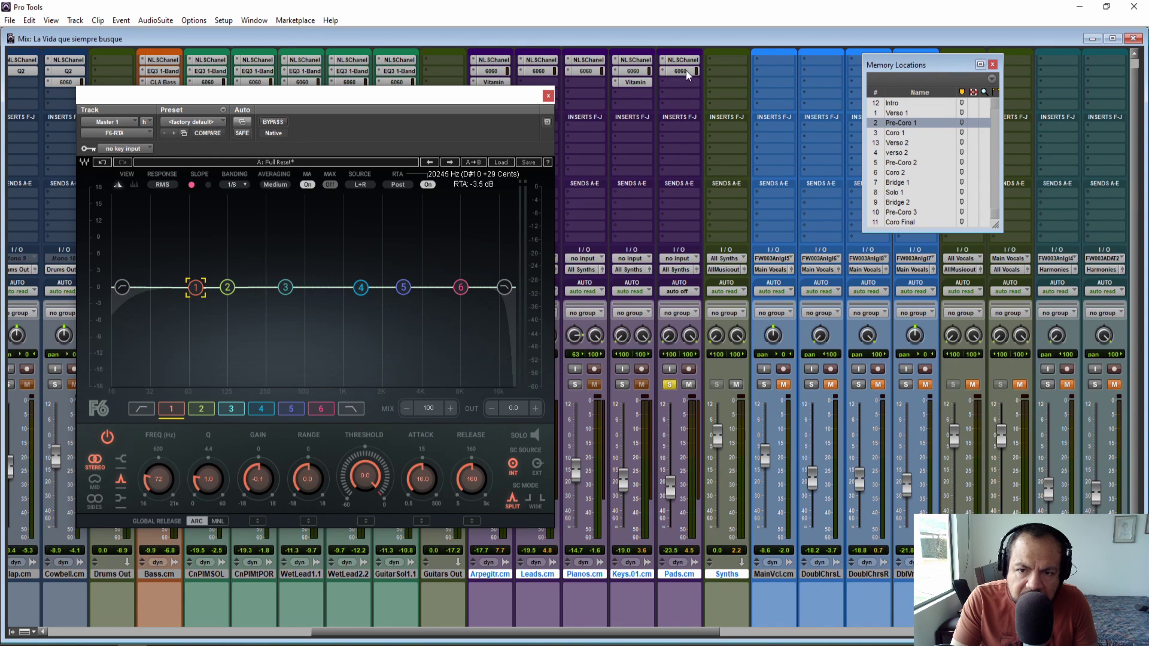
{"action": "left_click", "coordinate": [687, 72]}
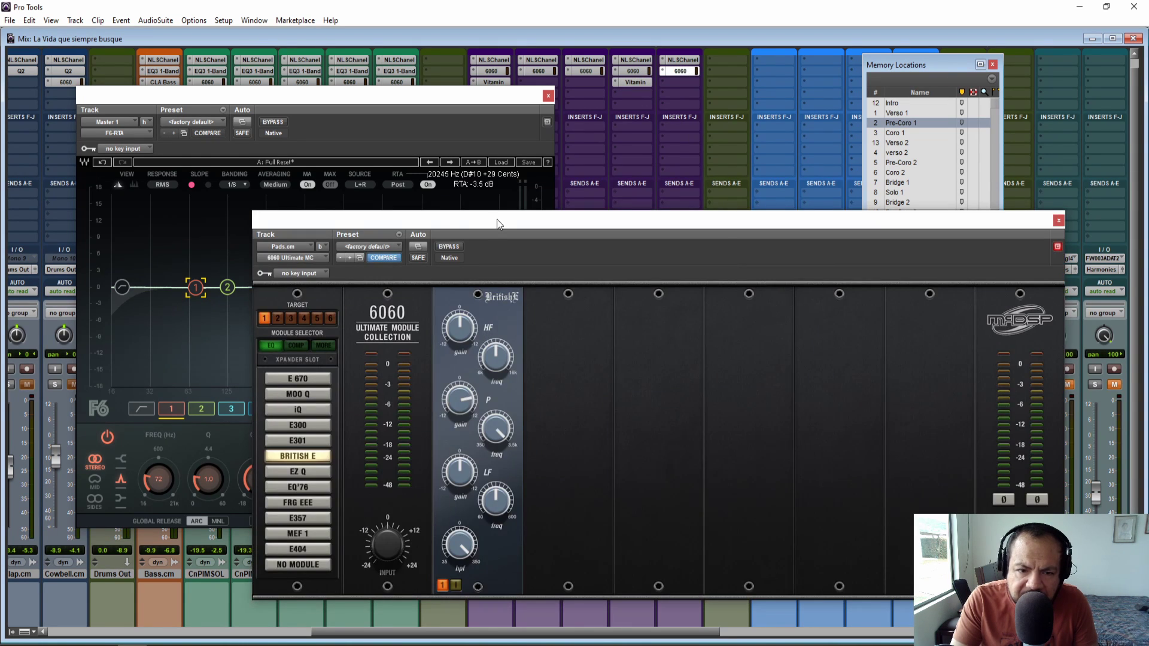
{"action": "left_click_drag", "start_coordinate": [526, 233], "coordinate": [819, 227]}
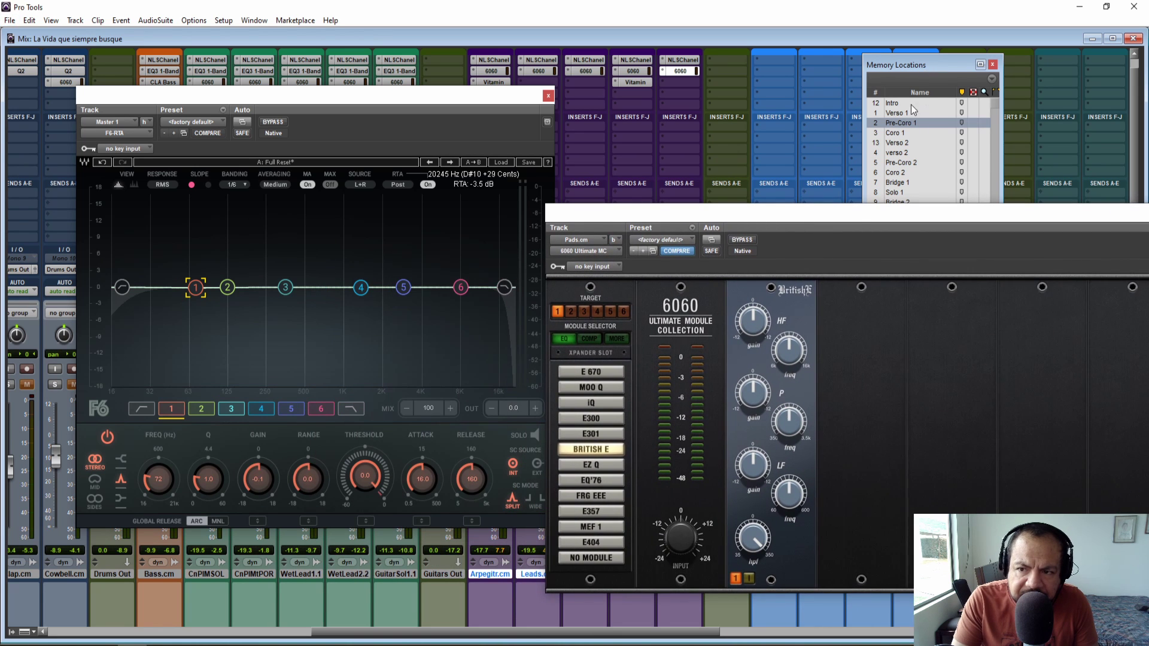
{"action": "key", "text": "space"}
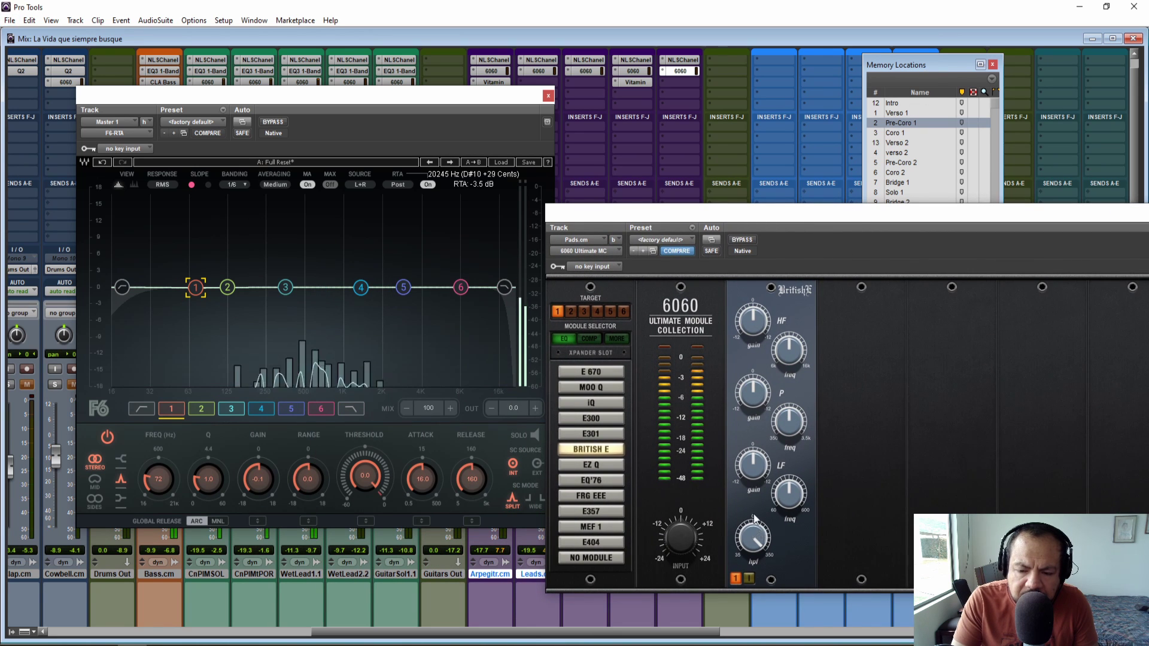
{"action": "left_click_drag", "start_coordinate": [755, 538], "coordinate": [752, 584]}
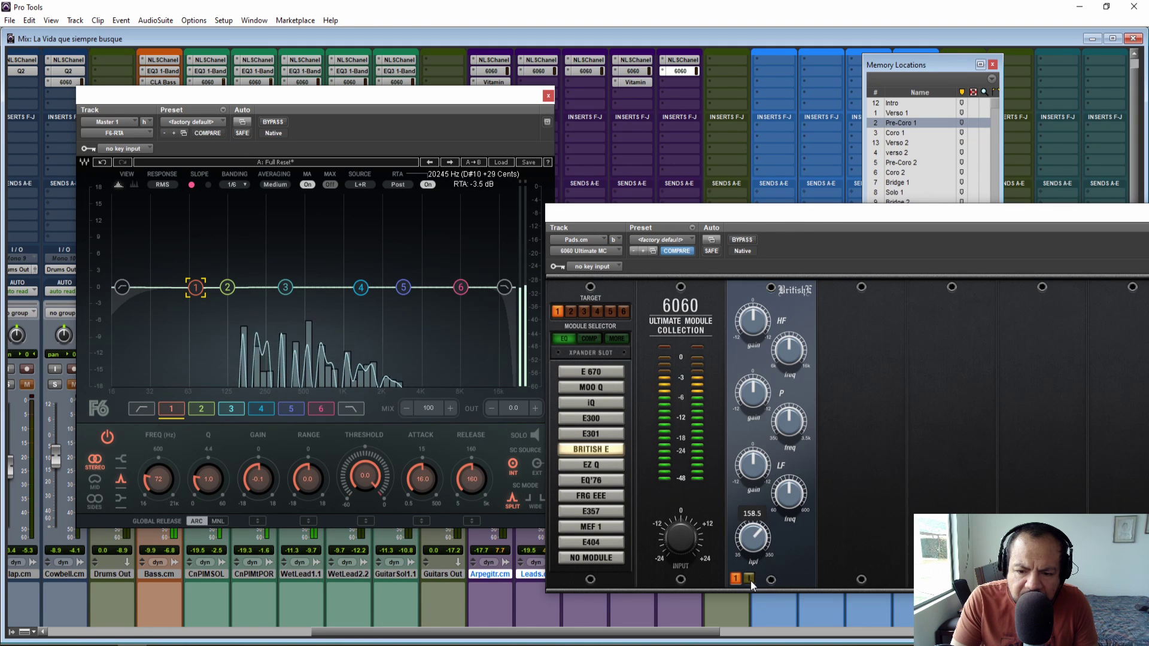
{"action": "mouse_move", "coordinate": [752, 585]}
{"action": "left_mouse_down"}
{"action": "mouse_move", "coordinate": [753, 621]}
{"action": "mouse_move", "coordinate": [742, 575]}
{"action": "left_mouse_up"}
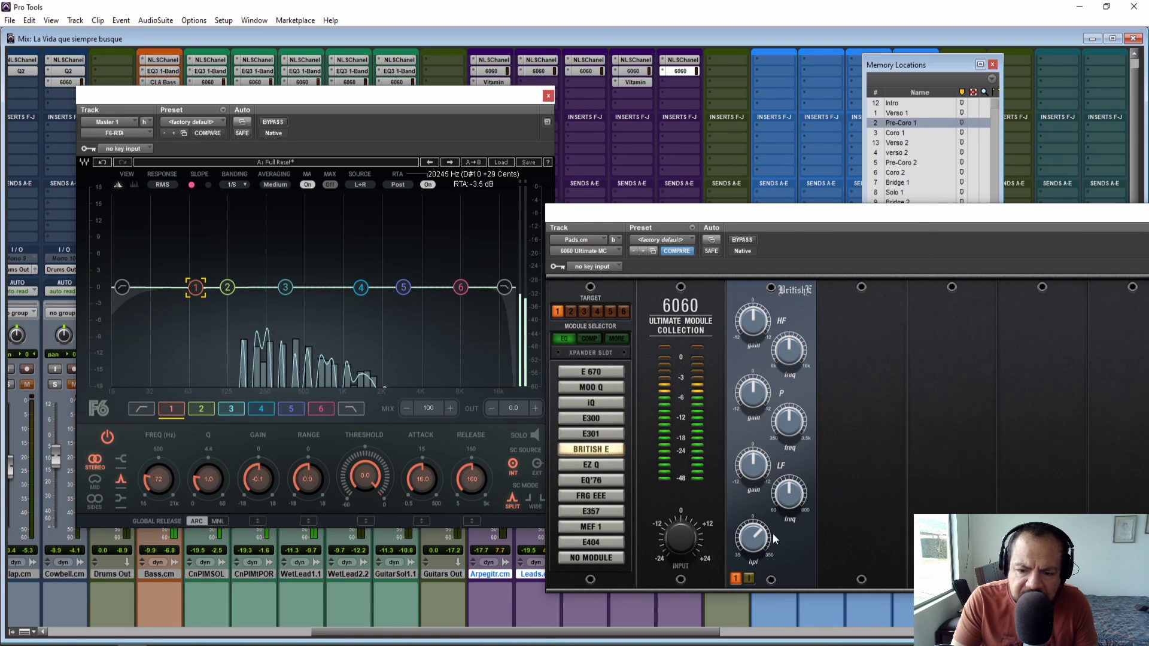
{"action": "left_click_drag", "start_coordinate": [765, 550], "coordinate": [761, 545]}
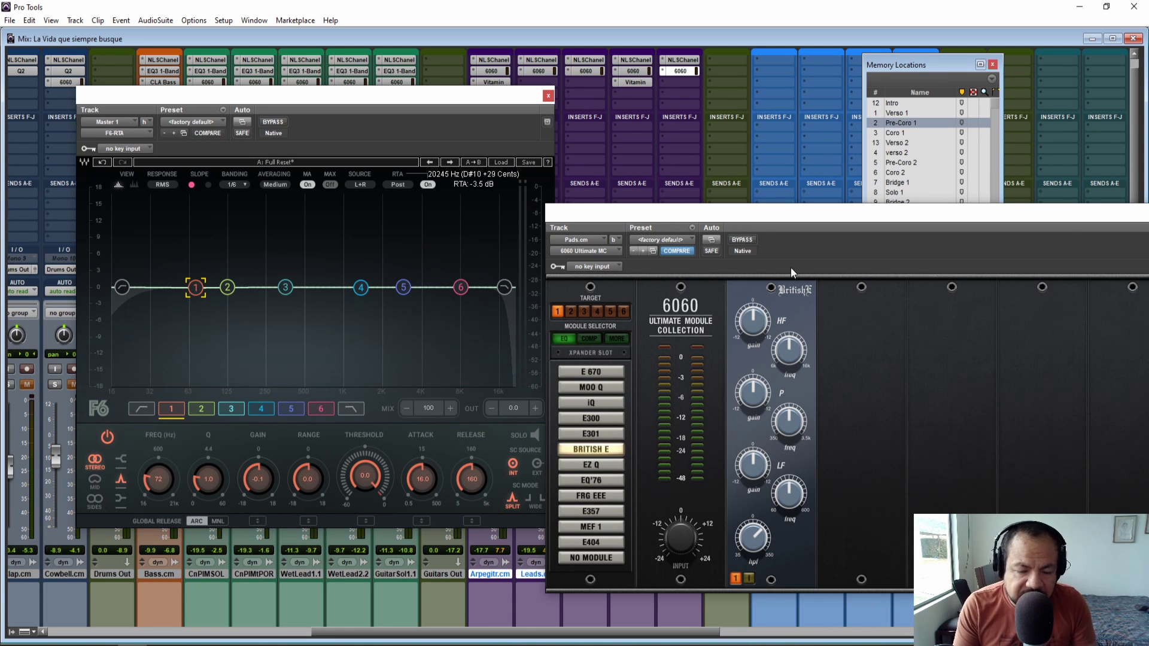
Step: Reposition the Pads 6060 window and raise its British E P gain
{"action": "left_click_drag", "start_coordinate": [874, 220], "coordinate": [774, 181]}
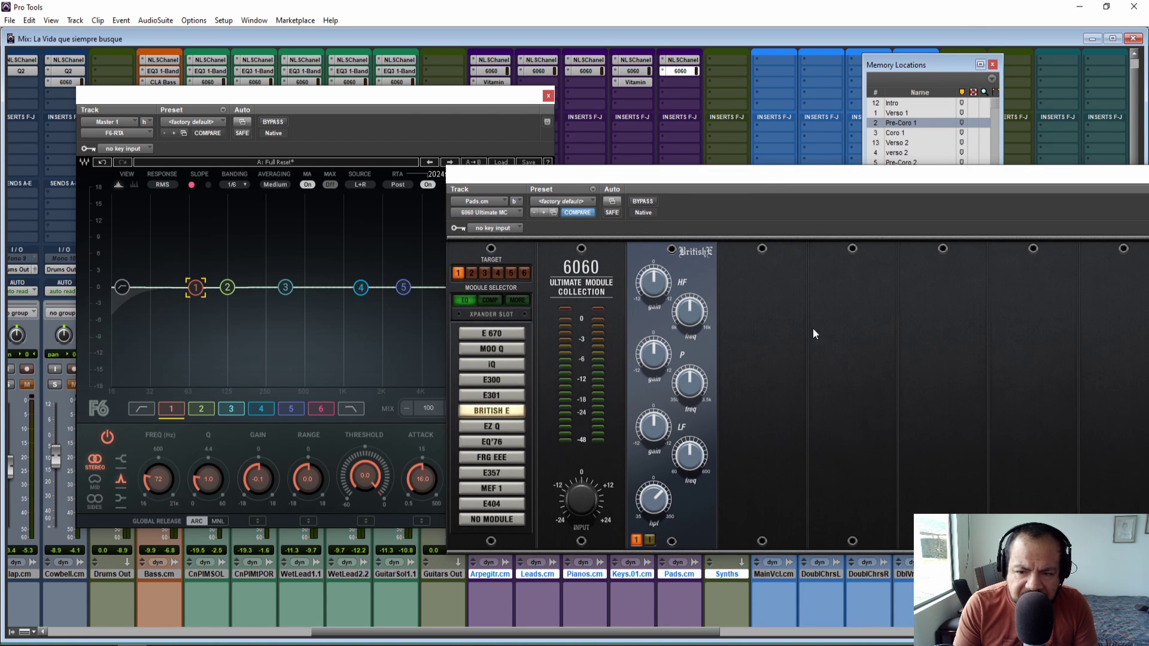
{"action": "left_click", "coordinate": [901, 80]}
{"action": "left_click_drag", "start_coordinate": [713, 181], "coordinate": [648, 356]}
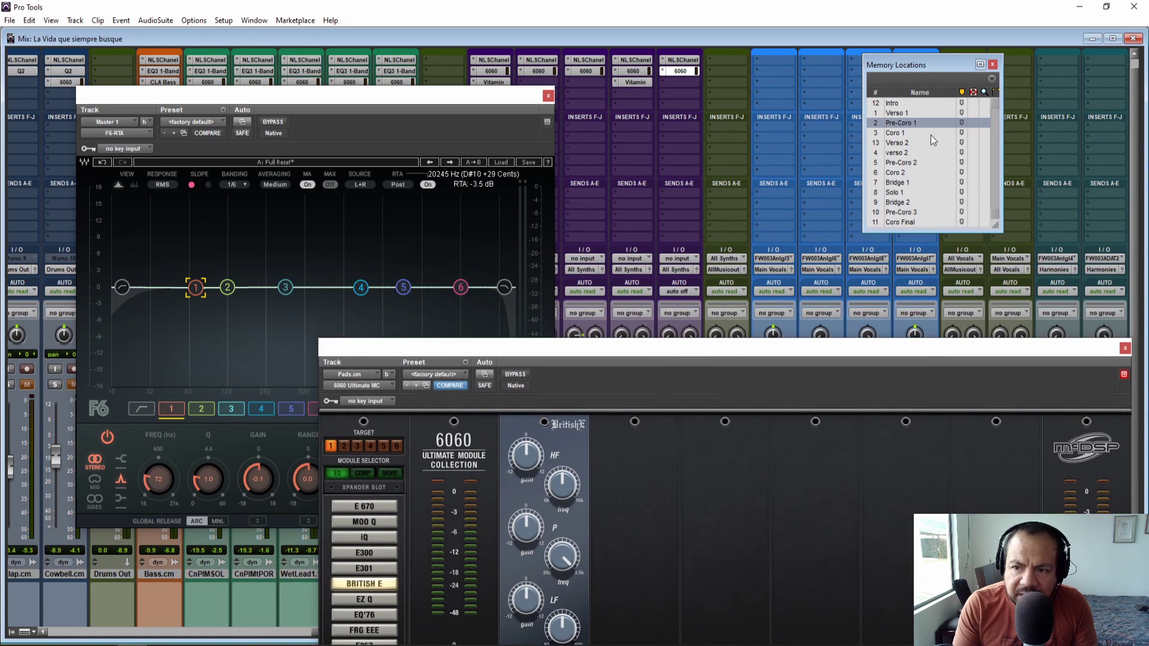
{"action": "left_click_drag", "start_coordinate": [712, 345], "coordinate": [677, 129]}
{"action": "mouse_move", "coordinate": [491, 307]}
{"action": "left_click_drag", "start_coordinate": [490, 306], "coordinate": [488, 236]}
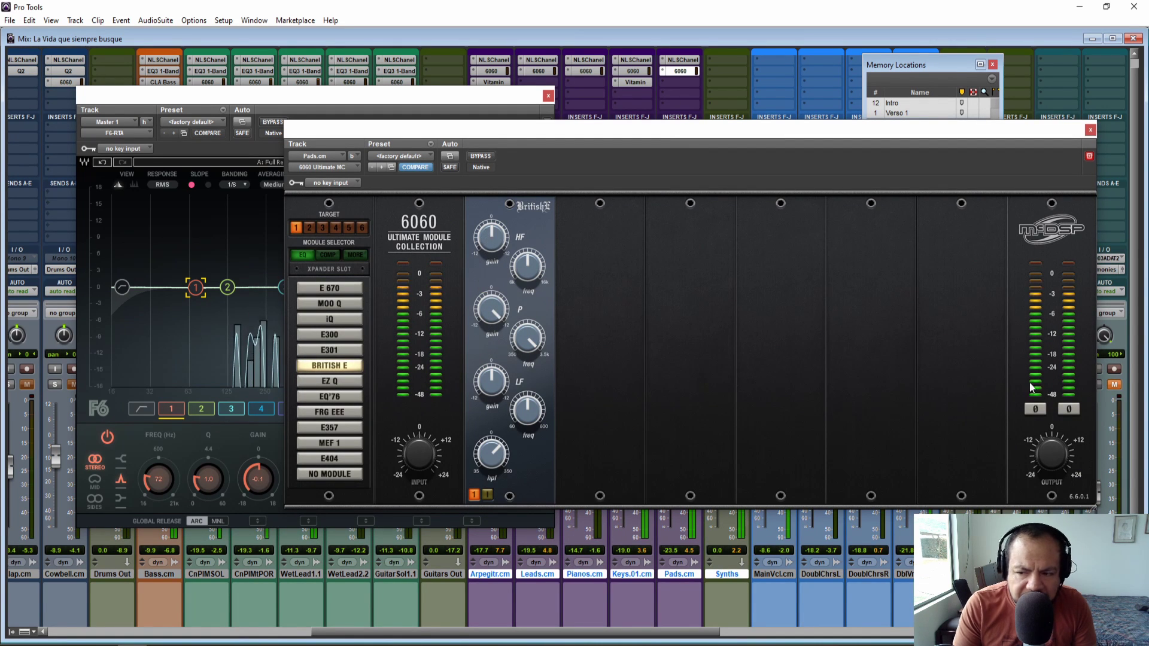
Step: Compare the Pads track with its 6060 bypassed and active, and close the plug-in window
{"action": "left_click", "coordinate": [488, 157]}
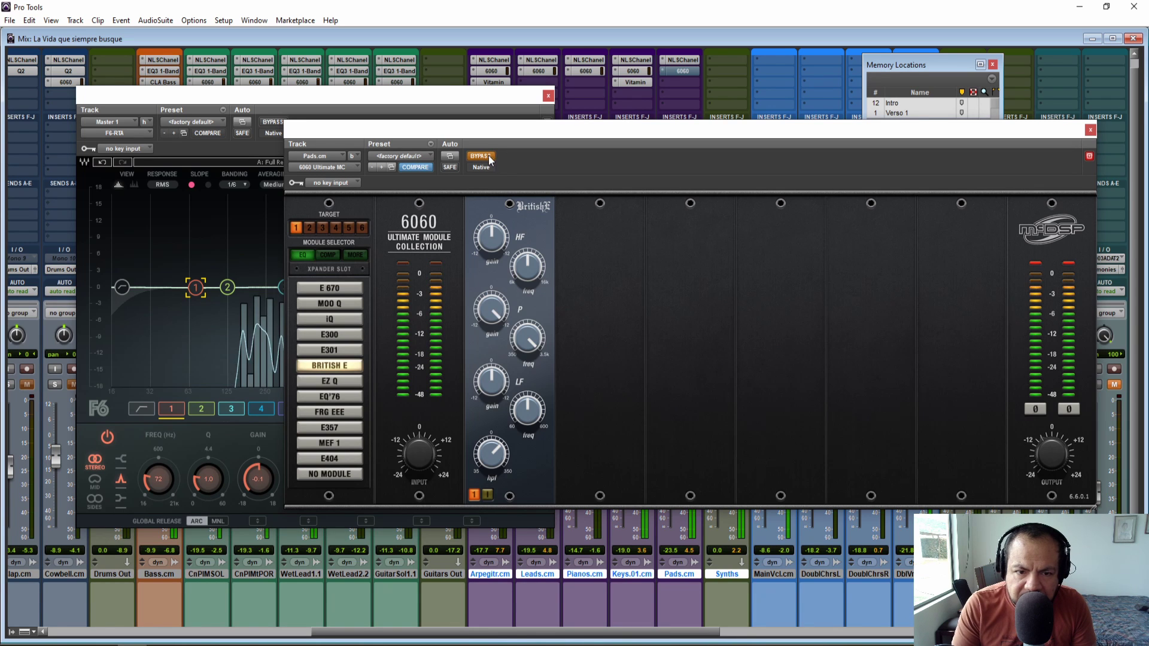
{"action": "left_click", "coordinate": [488, 157]}
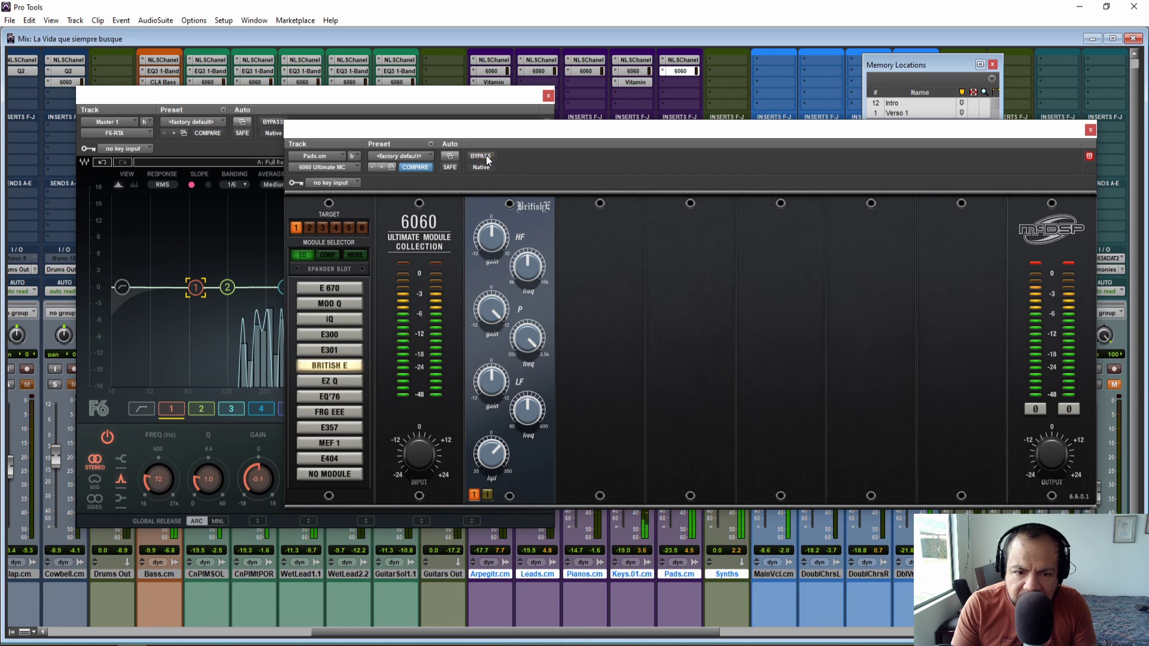
{"action": "left_click", "coordinate": [1090, 130]}
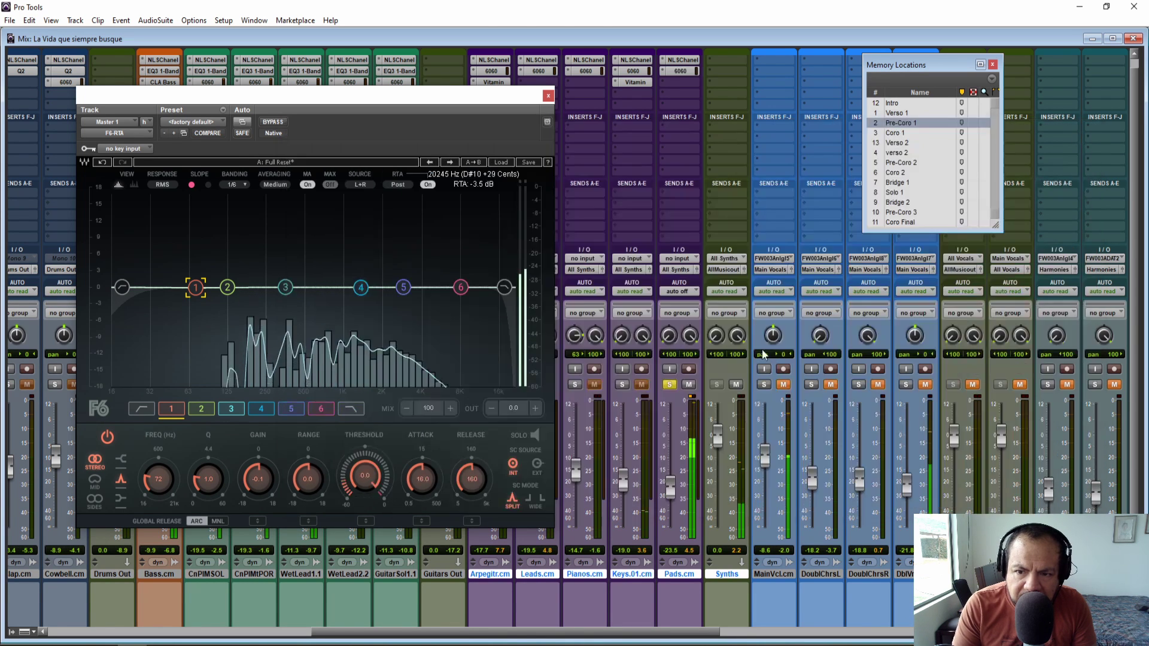
Step: Release the Pads solo and play the full mix from Solo 1, briefly showing the Transport window
{"action": "left_click", "coordinate": [669, 385]}
{"action": "left_click", "coordinate": [922, 192]}
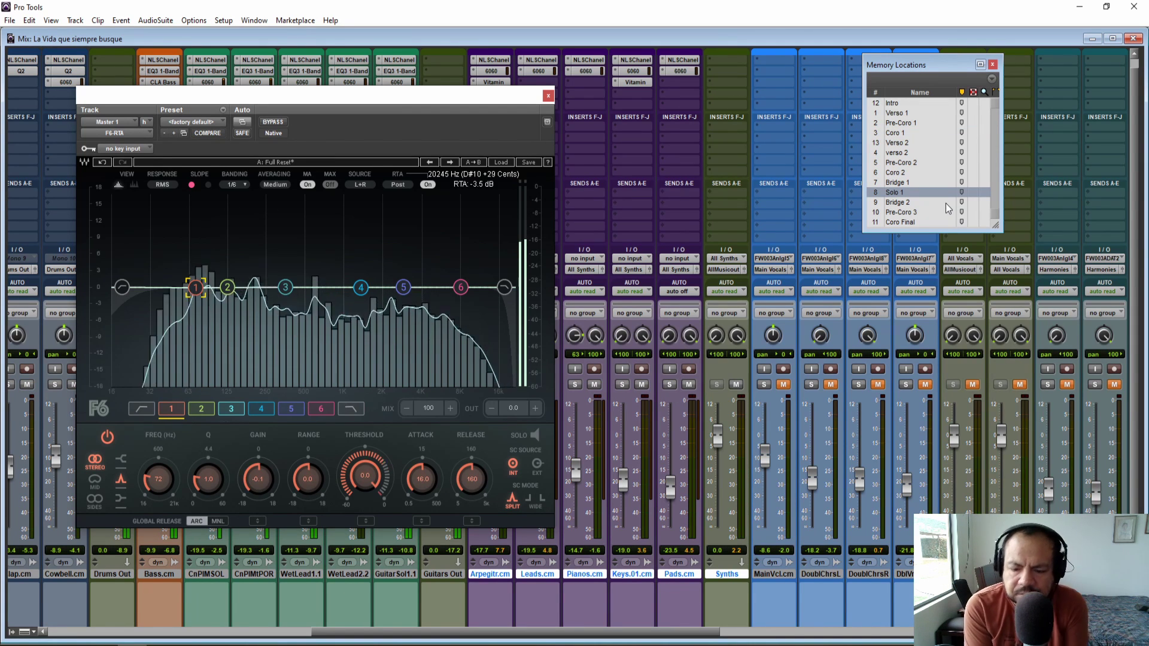
{"action": "key", "text": "ctrl+KP_3"}
{"action": "key", "text": "ctrl+KP_3"}
{"action": "key", "text": "ctrl+KP_1"}
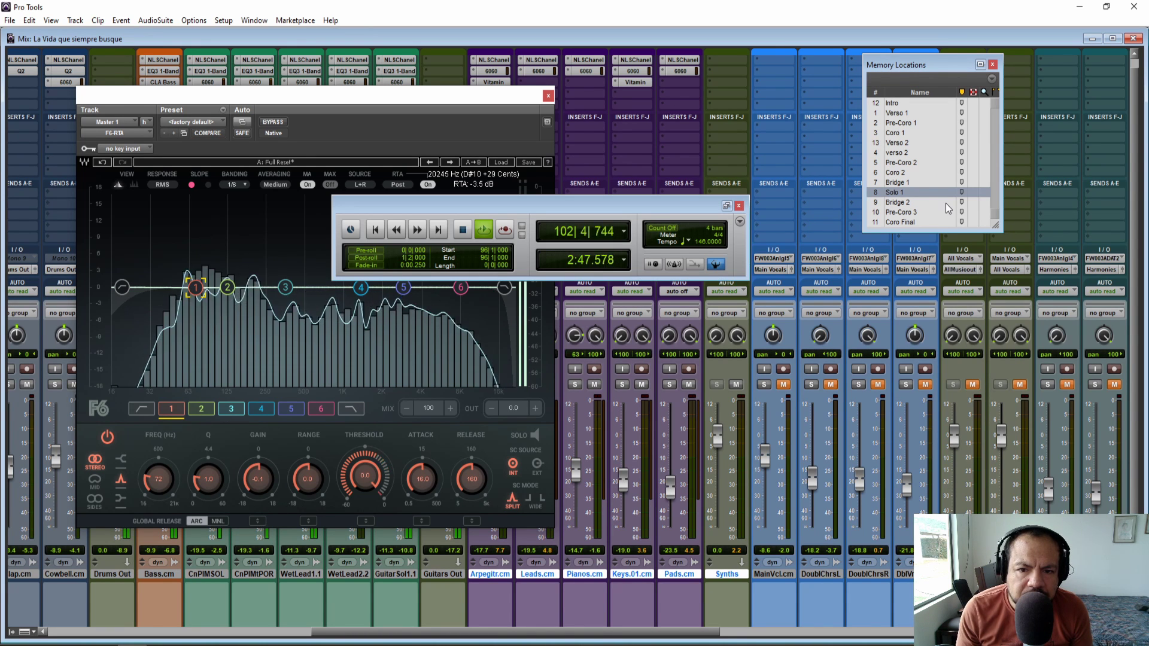
{"action": "key", "text": "ctrl+KP_1"}
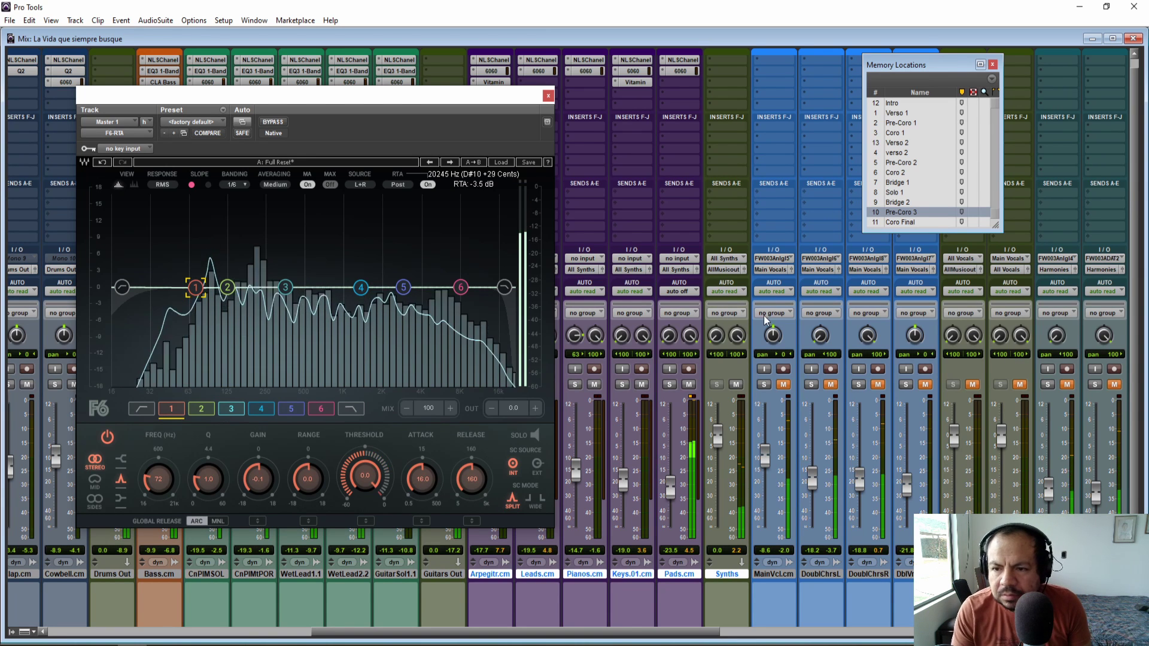
Step: Toggle the Pads mute during Pre-Coro 3 to judge its contribution, stop playback and close the F6 analyzer
{"action": "left_click", "coordinate": [688, 384]}
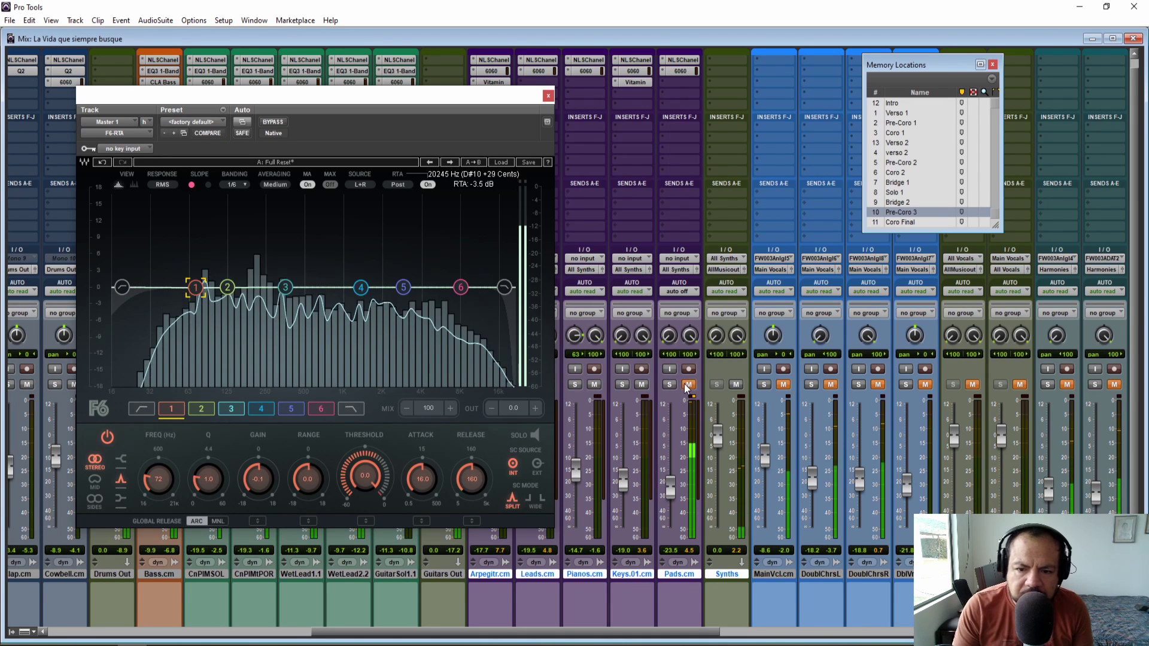
{"action": "left_click", "coordinate": [689, 385]}
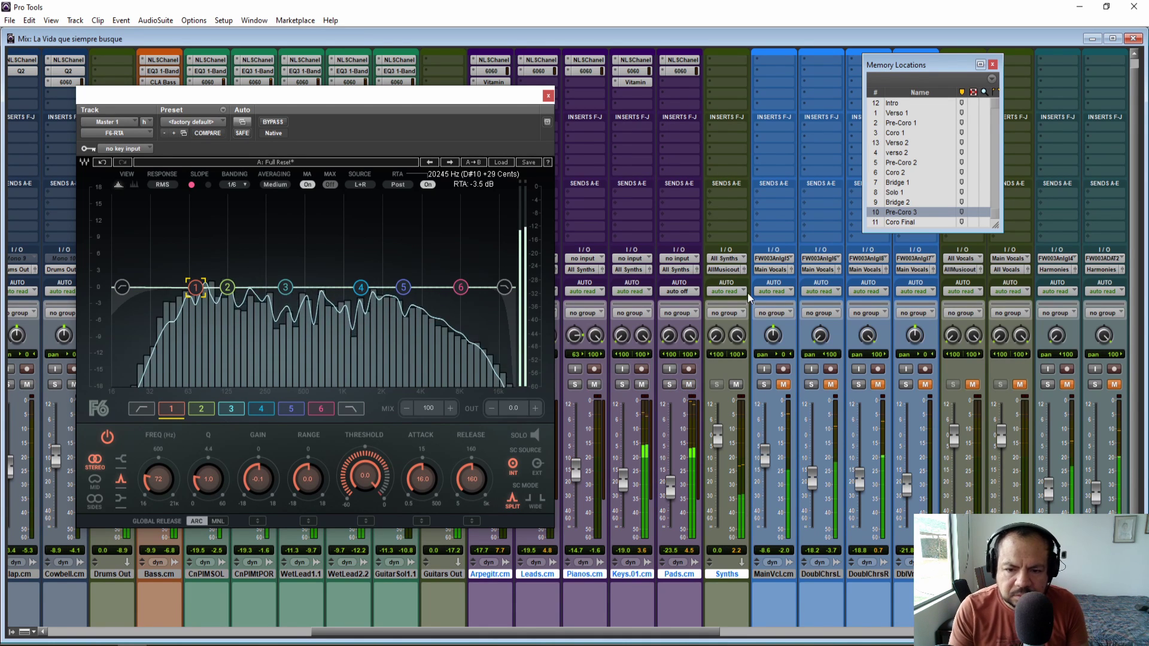
{"action": "left_click", "coordinate": [689, 384]}
{"action": "left_click", "coordinate": [689, 384]}
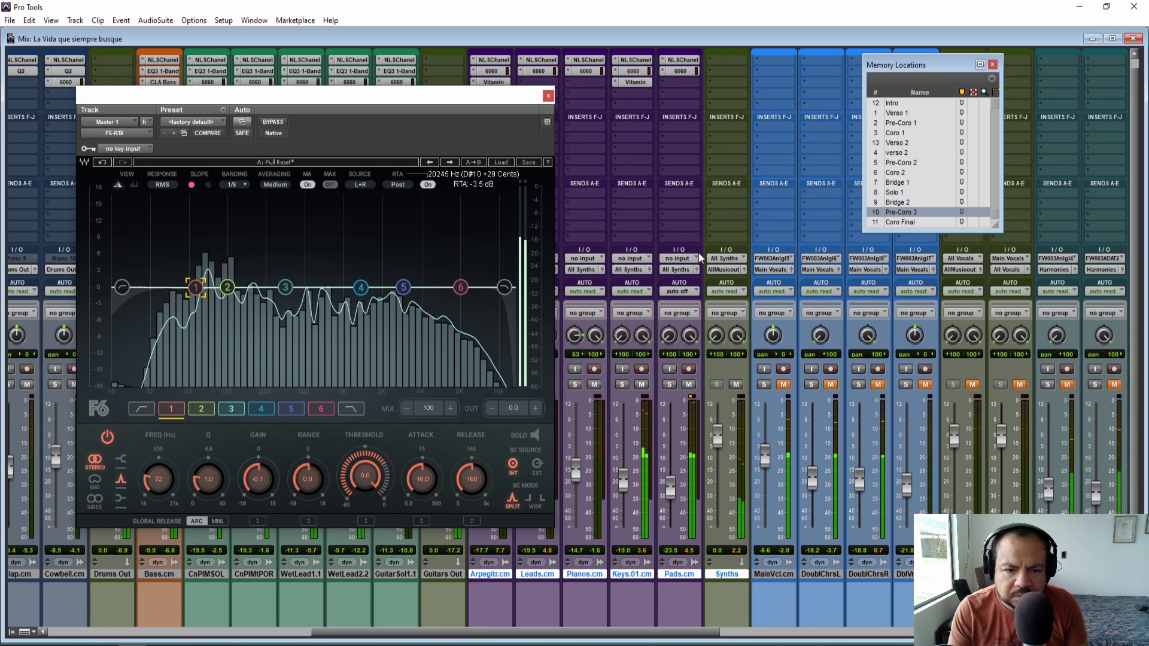
{"action": "key", "text": "space"}
{"action": "left_click", "coordinate": [548, 96]}
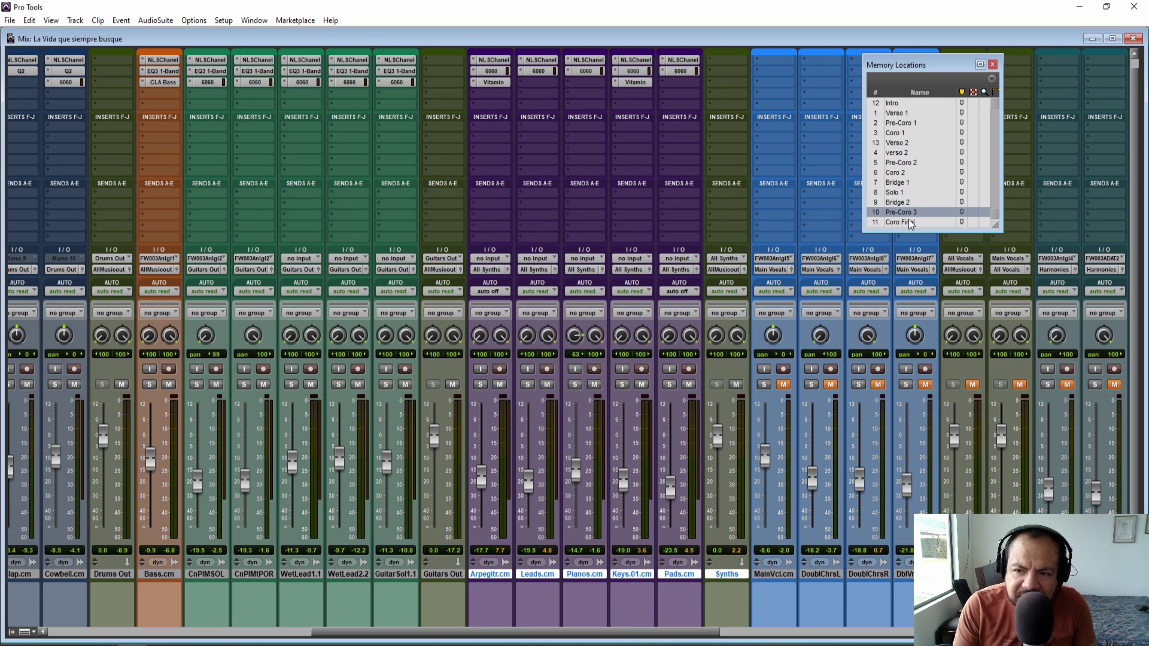
Step: Solo the synth tracks from the Intro and compare playback with inserts A to C bypassed and restored on all tracks
{"action": "left_click", "coordinate": [898, 105]}
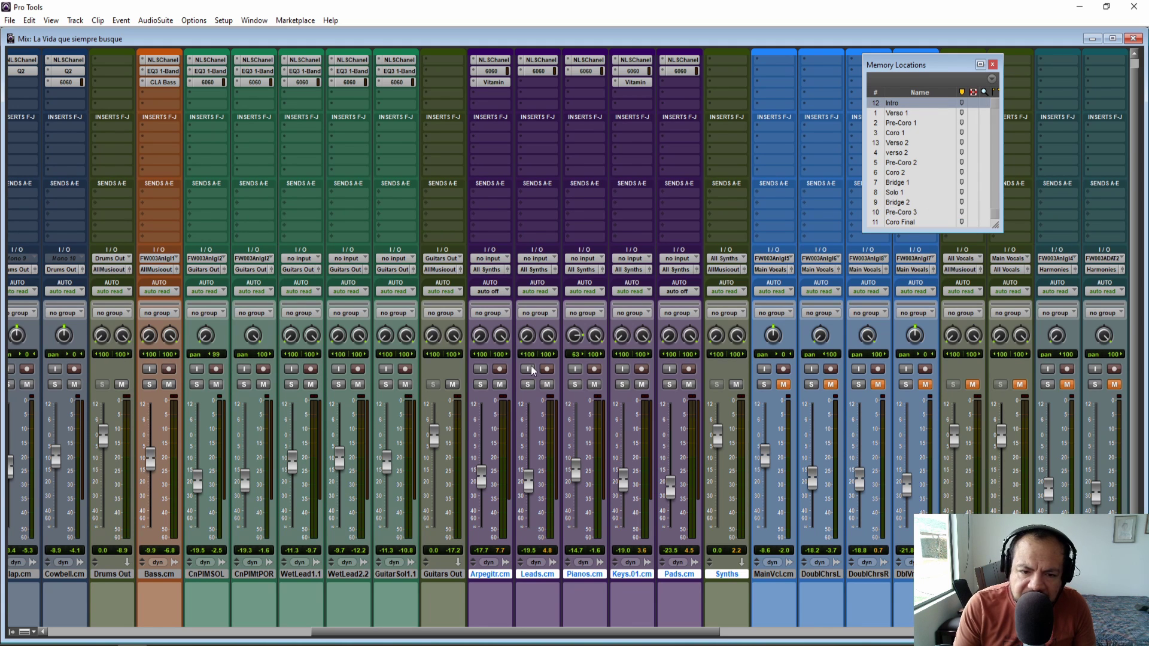
{"action": "left_click", "coordinate": [480, 386]}
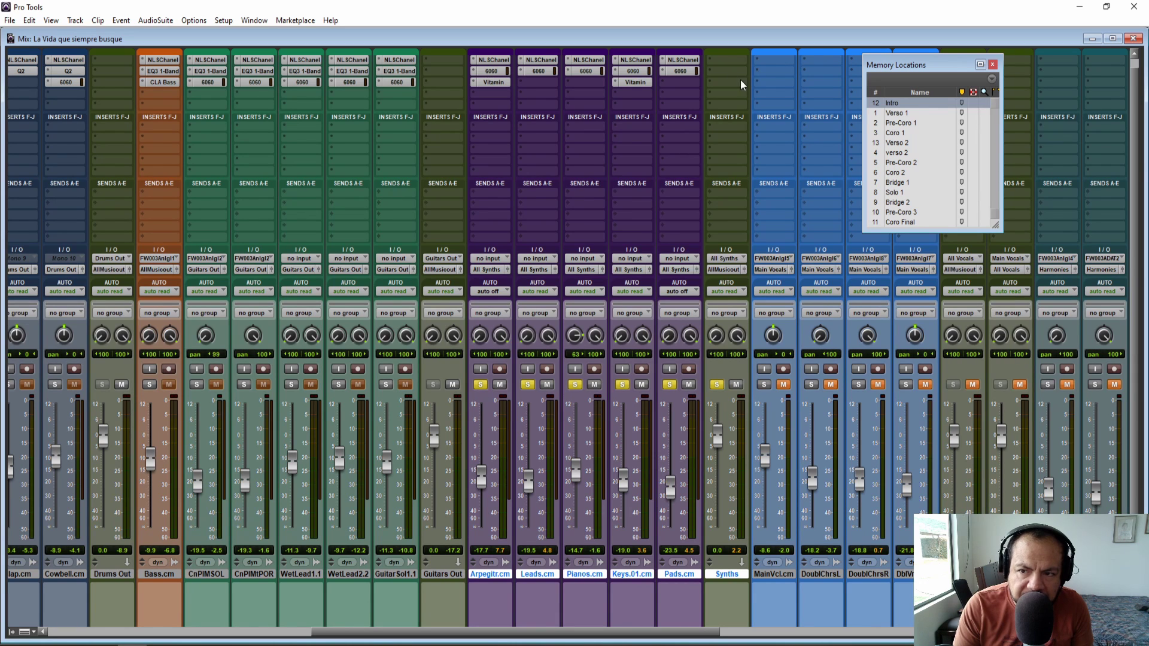
{"action": "left_click", "coordinate": [491, 61], "text": "ctrl+alt"}
{"action": "left_click", "coordinate": [491, 73], "text": "ctrl+alt"}
{"action": "left_click", "coordinate": [491, 82], "text": "ctrl+alt"}
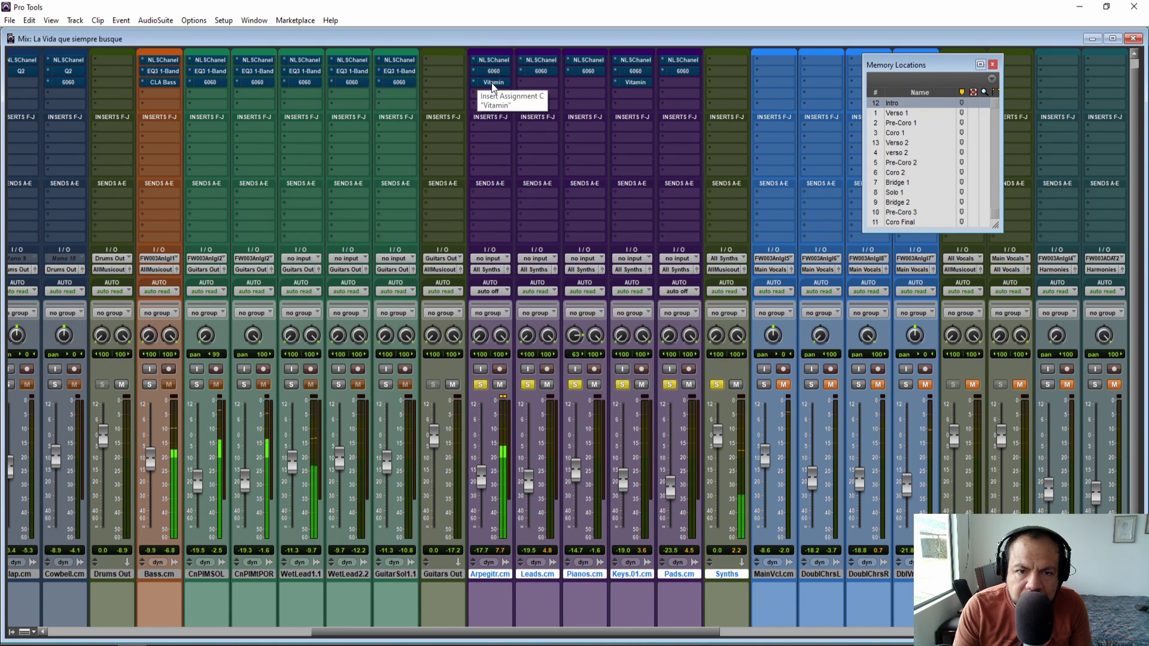
{"action": "left_click", "coordinate": [490, 83], "text": "ctrl+alt"}
{"action": "left_click", "coordinate": [491, 71], "text": "ctrl+alt"}
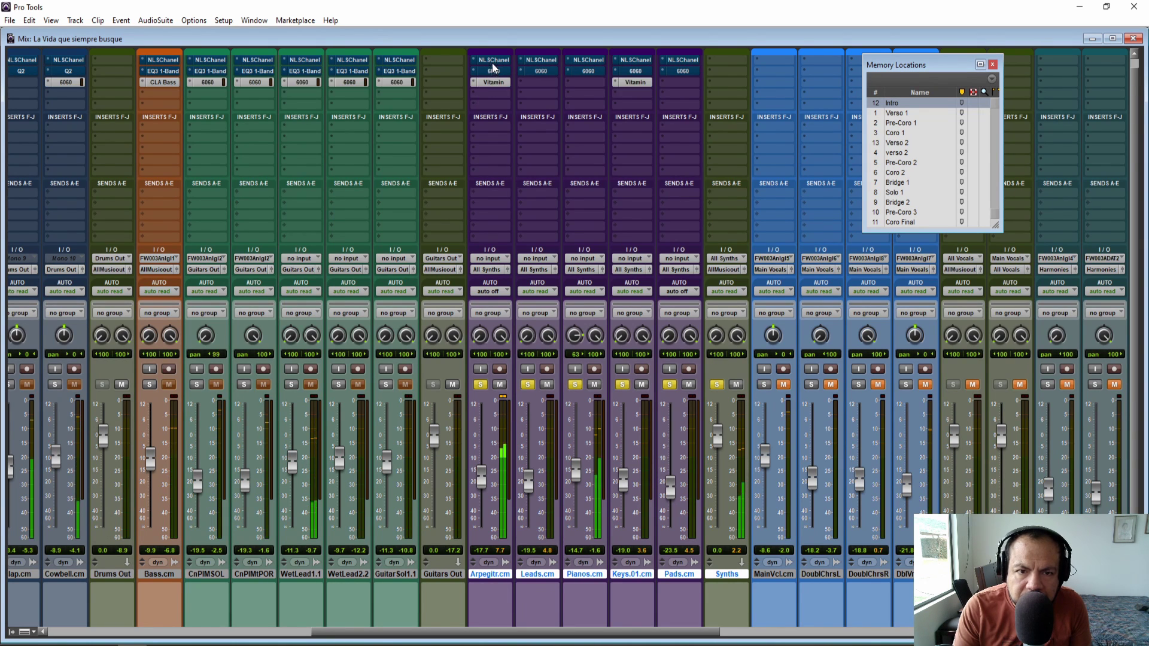
{"action": "left_click", "coordinate": [492, 60], "text": "ctrl+alt"}
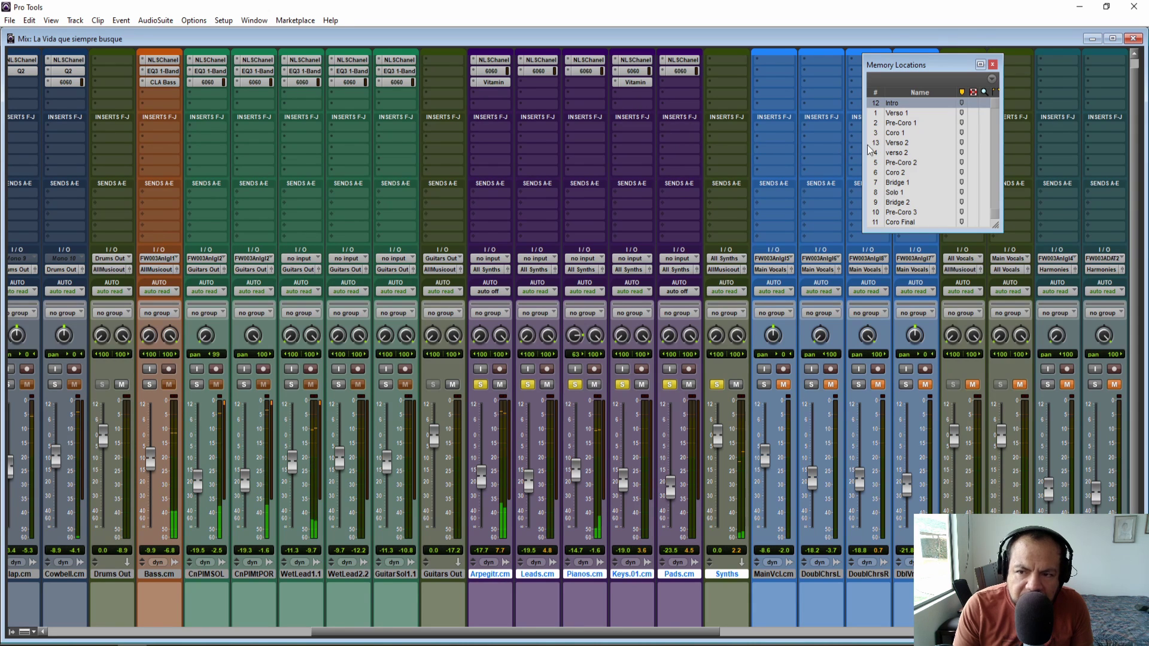
Step: Play the soloed synths from Pre-Coro 1 and compare them with inserts A to C bypassed and restored on all tracks
{"action": "key", "text": "KP_Decimal"}
{"action": "key", "text": "KP_2"}
{"action": "key", "text": "KP_Decimal"}
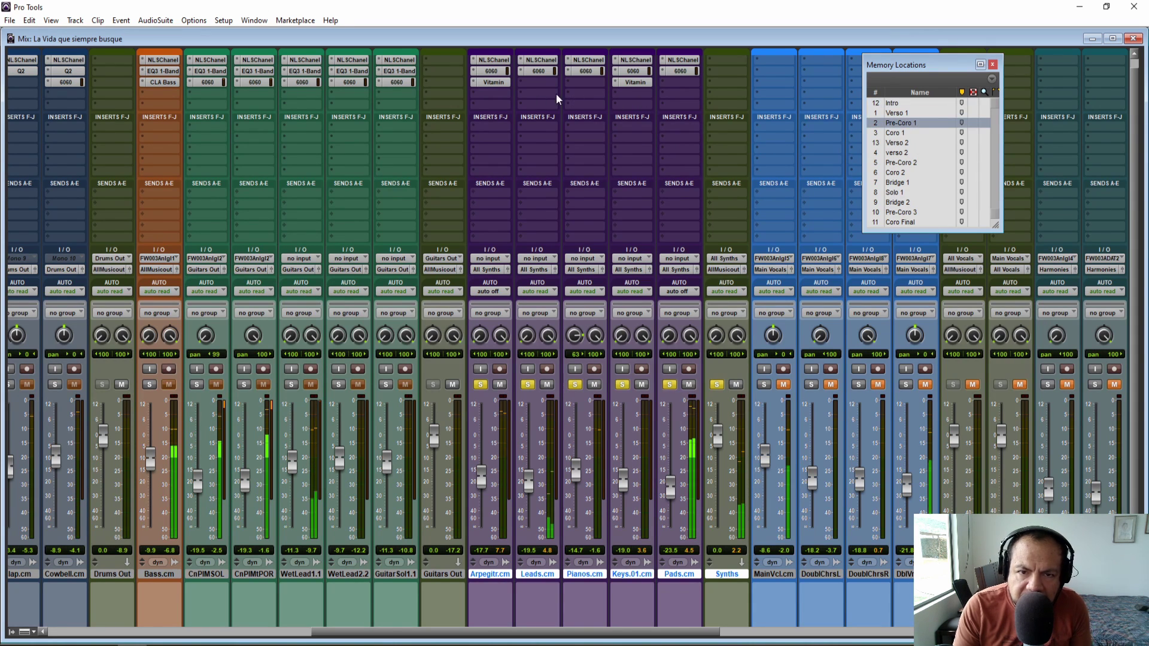
{"action": "left_click", "coordinate": [491, 70], "text": "ctrl+alt+shift"}
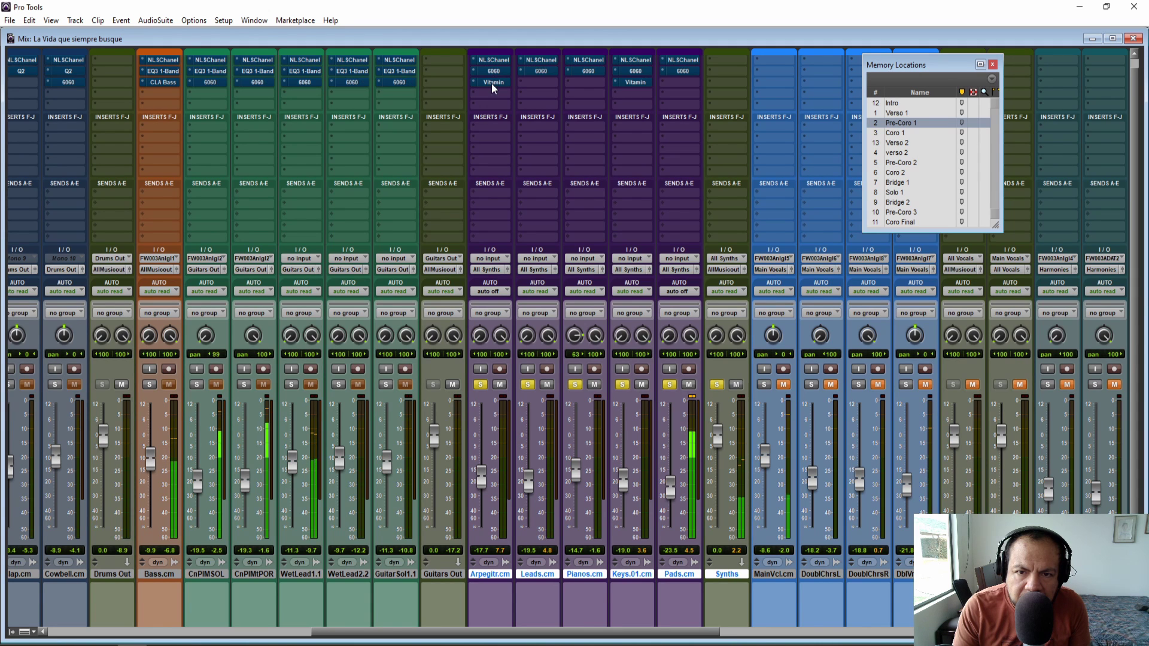
{"action": "left_click", "coordinate": [491, 71], "text": "ctrl+alt+shift"}
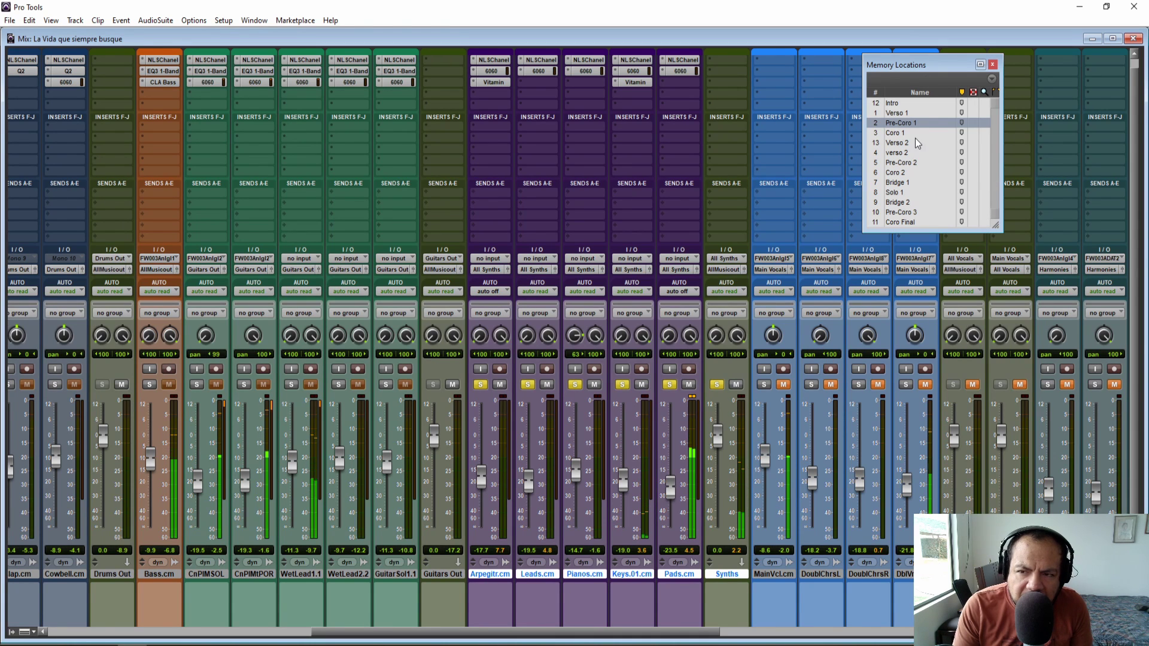
Step: Play from Verso 1 and compare the Leads track with its NLS Channel bypassed and active
{"action": "left_click", "coordinate": [897, 114]}
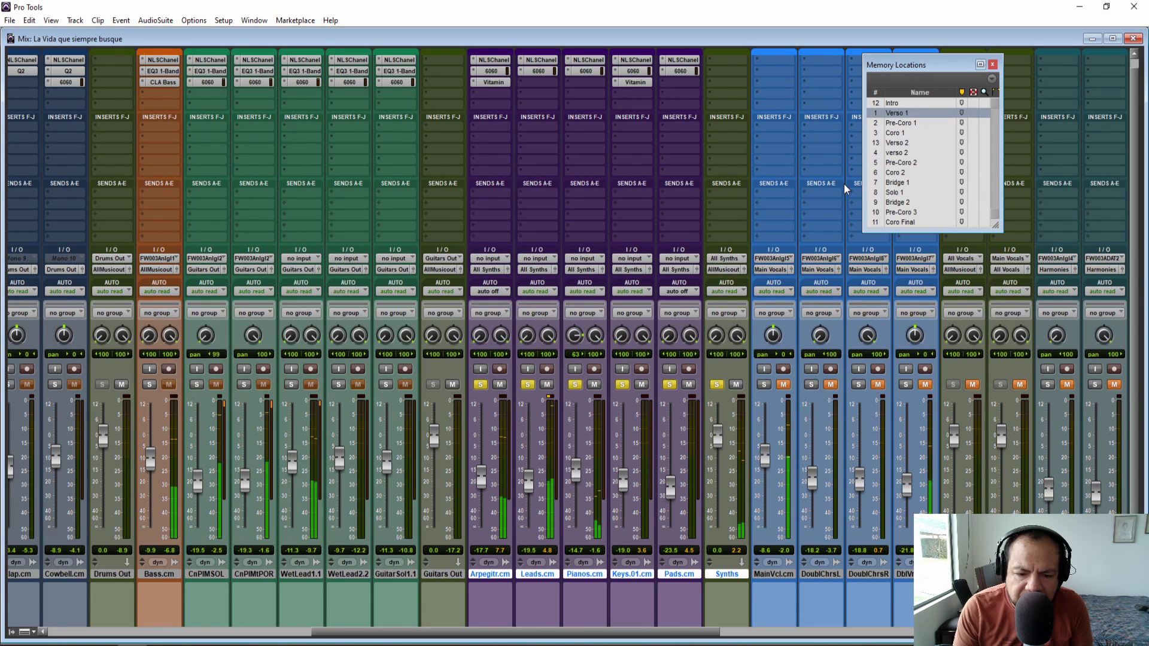
{"action": "left_click", "coordinate": [542, 72], "text": "ctrl"}
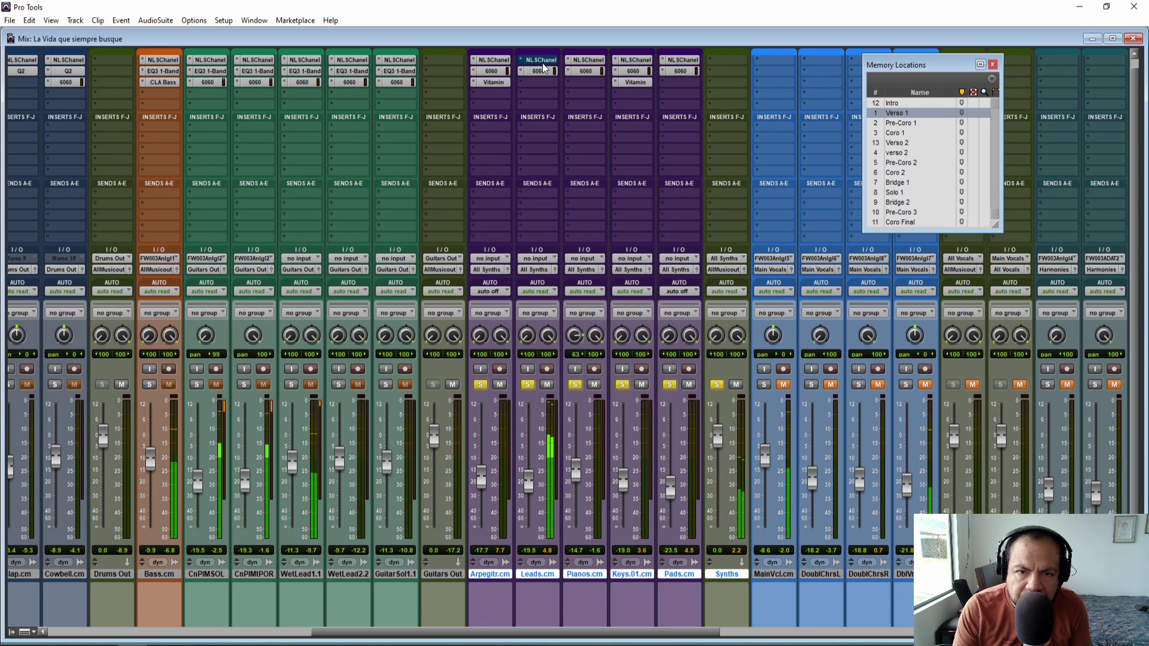
{"action": "left_click", "coordinate": [542, 62], "text": "ctrl"}
Step: Raise the LF gain and frequency in the Leads track's British E module, compare with the 6060 bypassed, and close the plug-in
{"action": "left_click", "coordinate": [538, 71]}
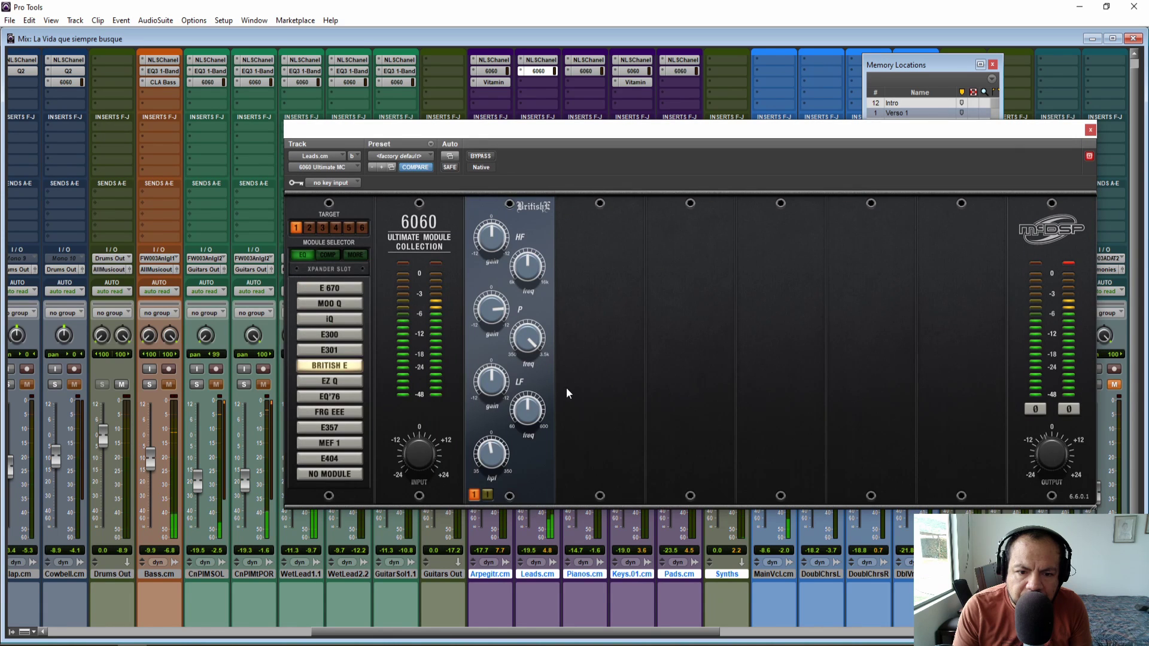
{"action": "left_click_drag", "start_coordinate": [491, 382], "coordinate": [481, 356]}
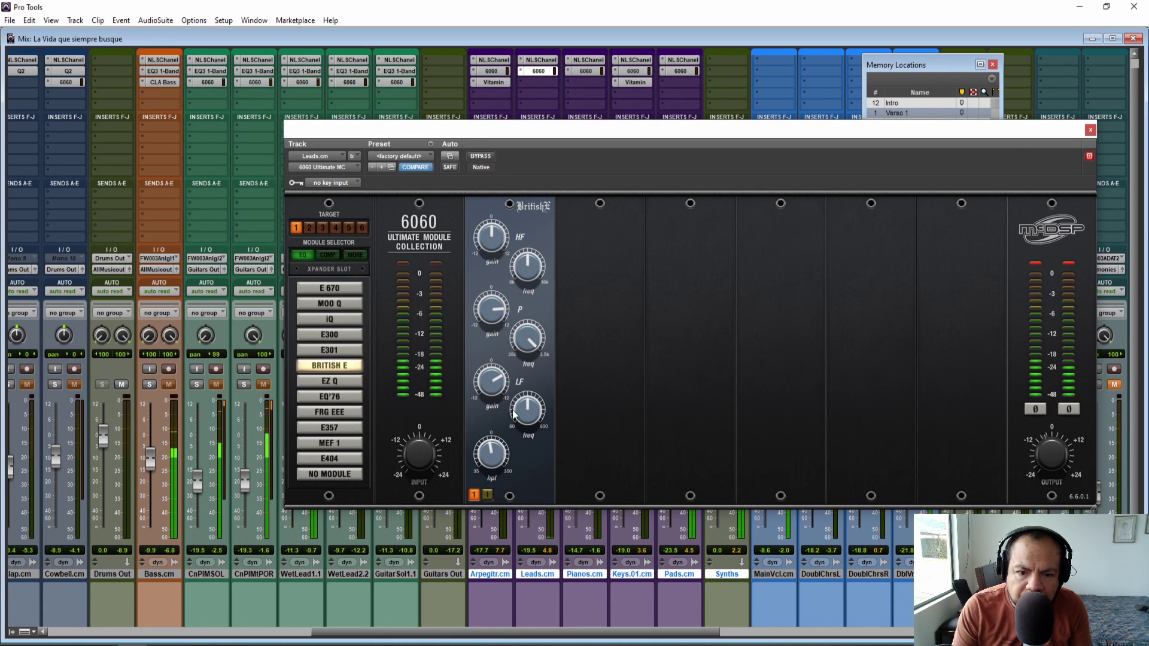
{"action": "key", "text": "ctrl+KP_5"}
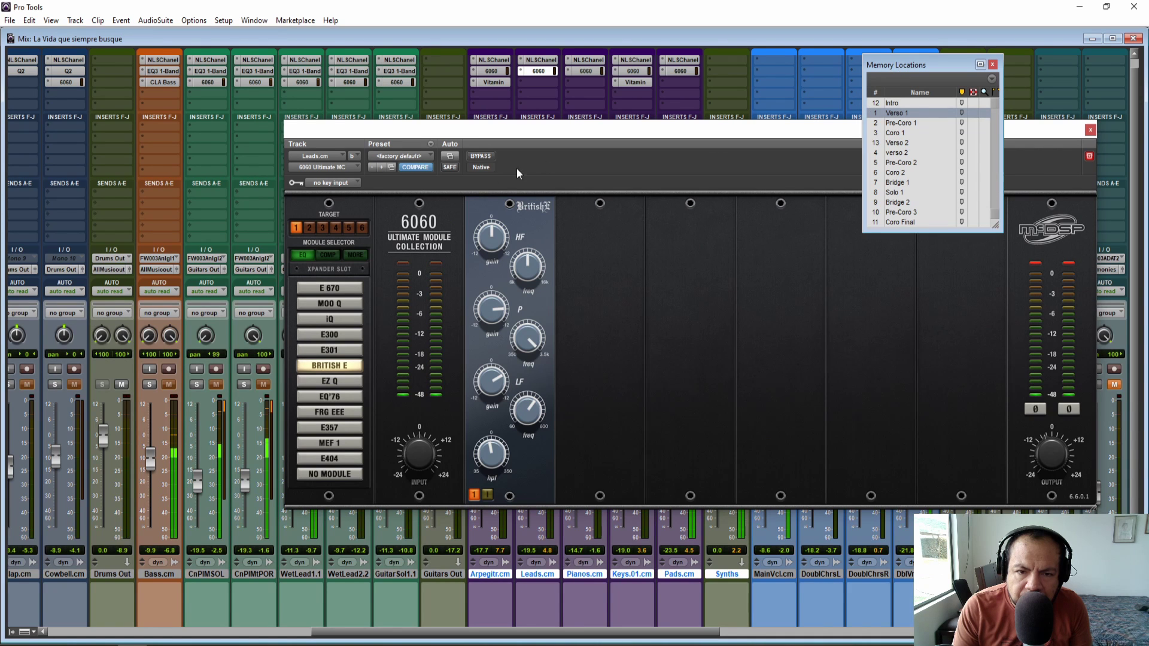
{"action": "left_click", "coordinate": [485, 168]}
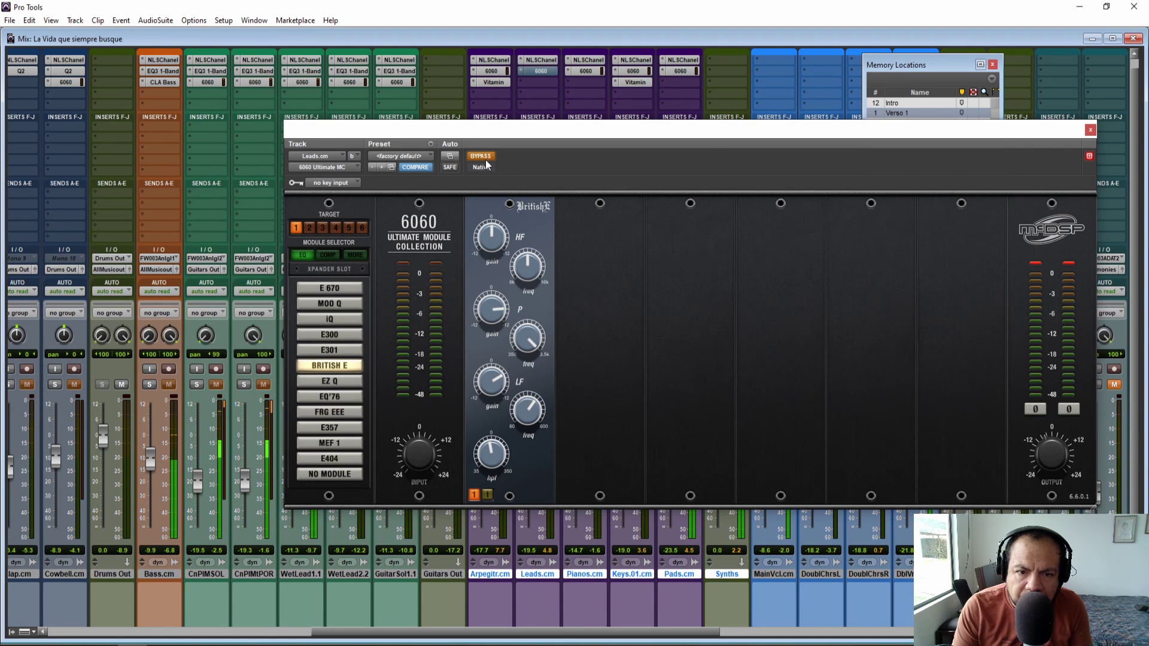
{"action": "left_click", "coordinate": [1090, 131]}
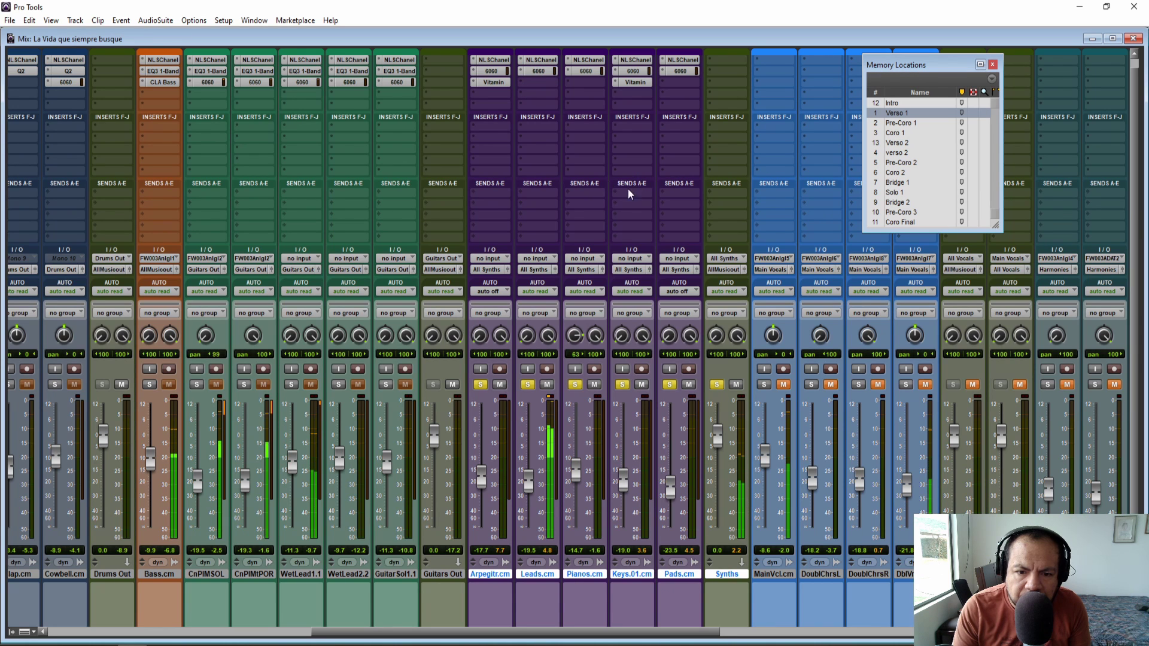
Step: Release the solos on all synth tracks and play the full mix from Bridge 2
{"action": "left_click", "coordinate": [528, 385], "text": "alt"}
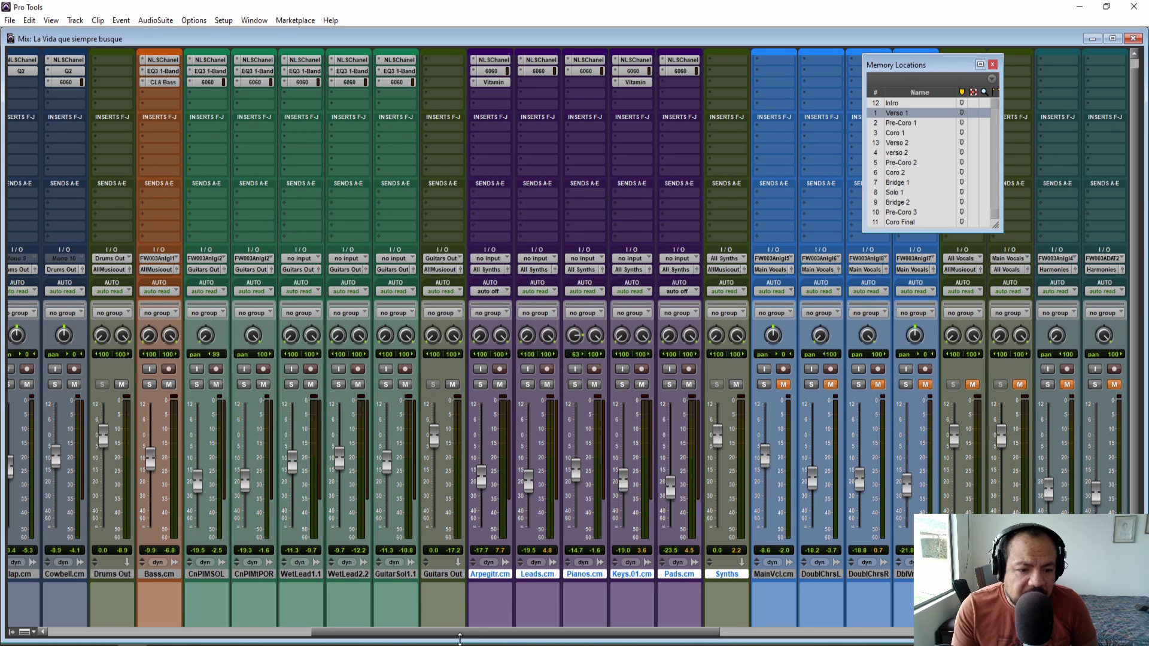
{"action": "left_click_drag", "start_coordinate": [449, 639], "coordinate": [539, 639]}
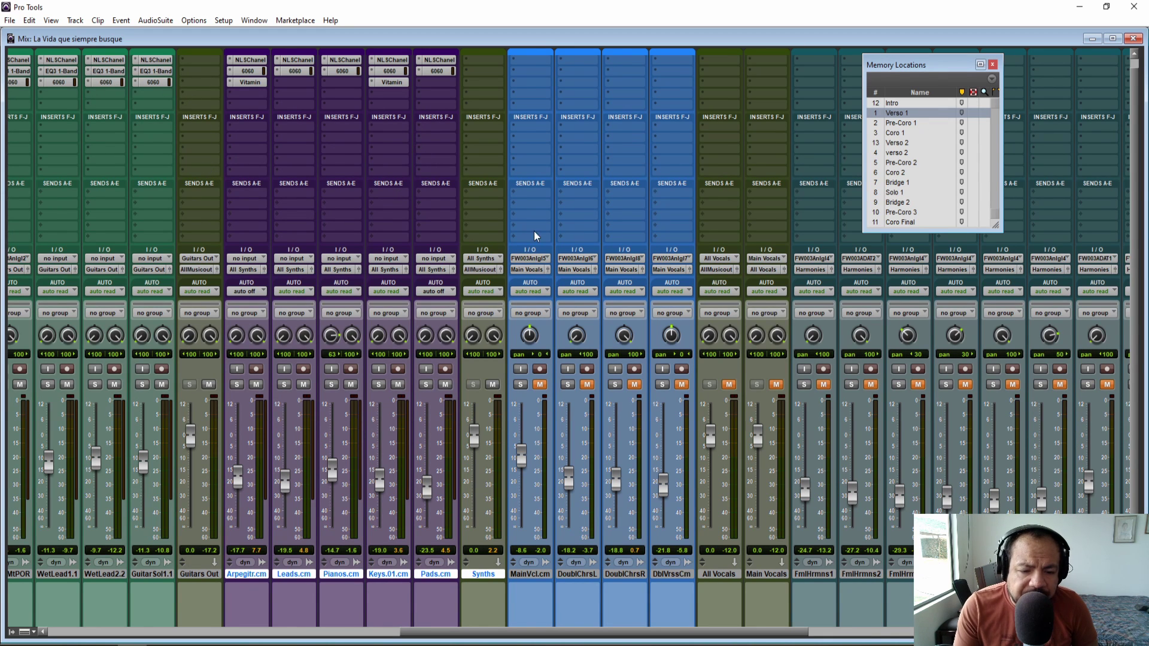
{"action": "left_click_drag", "start_coordinate": [479, 632], "coordinate": [204, 634]}
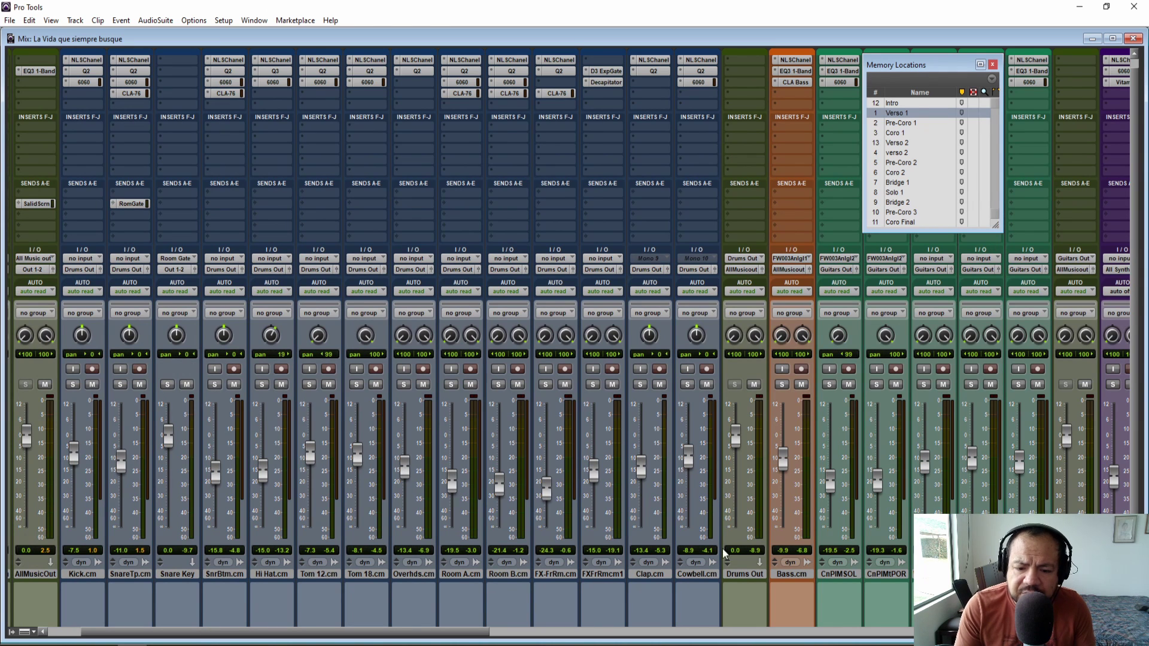
{"action": "left_click_drag", "start_coordinate": [482, 634], "coordinate": [827, 630]}
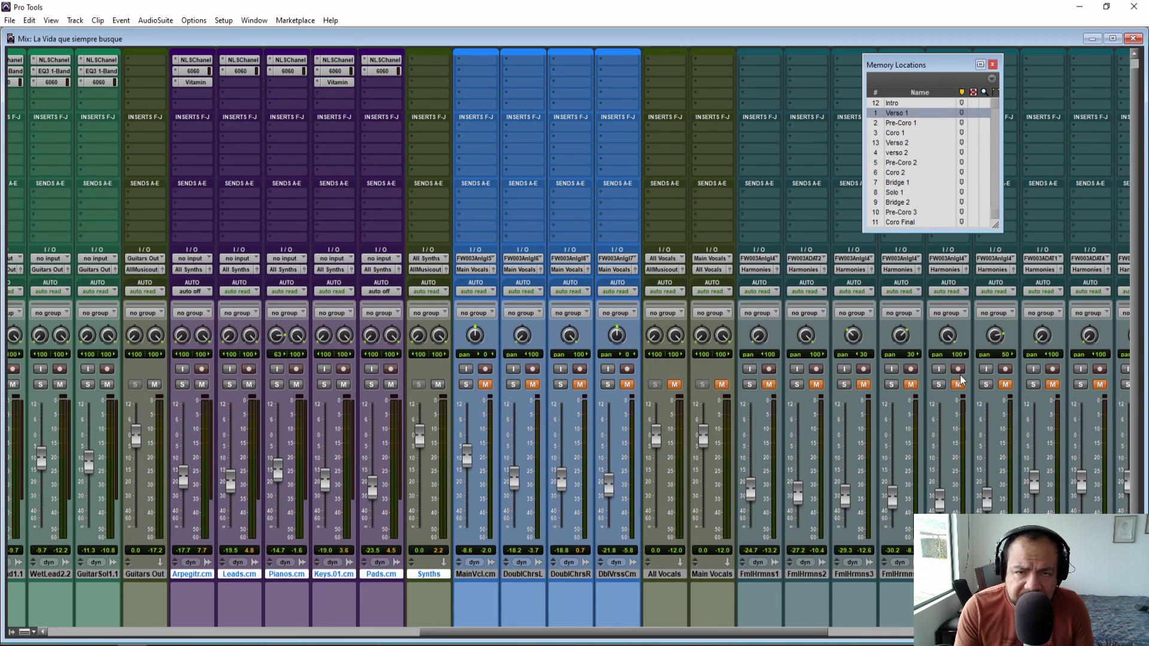
{"action": "left_click_drag", "start_coordinate": [579, 636], "coordinate": [377, 634]}
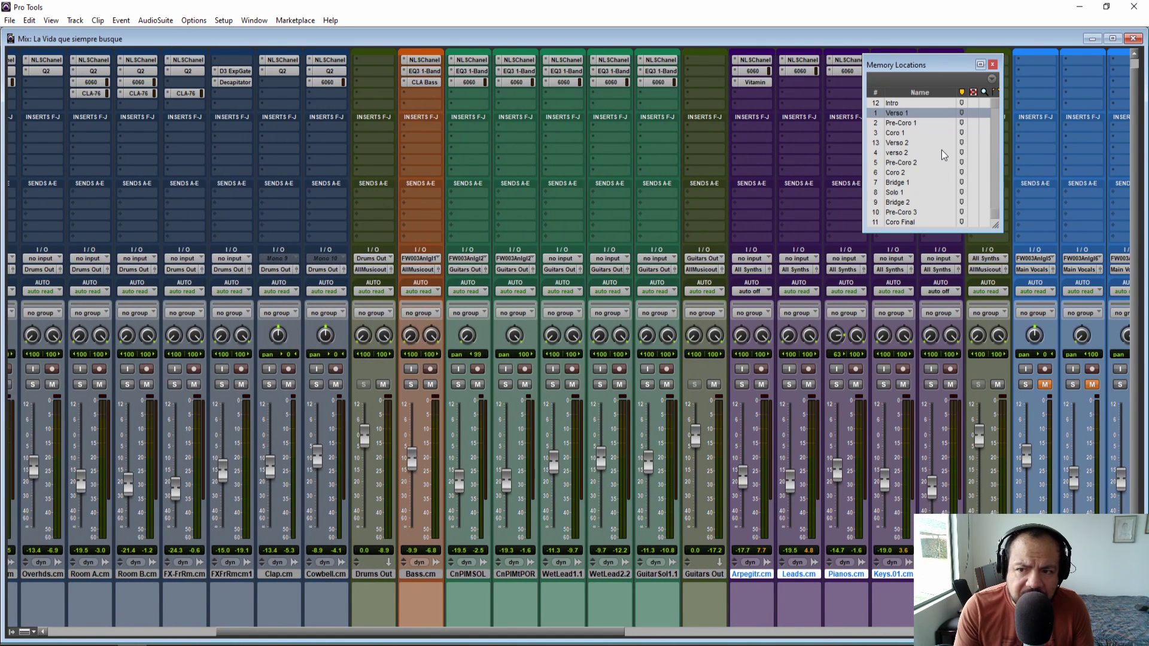
{"action": "left_click", "coordinate": [905, 202]}
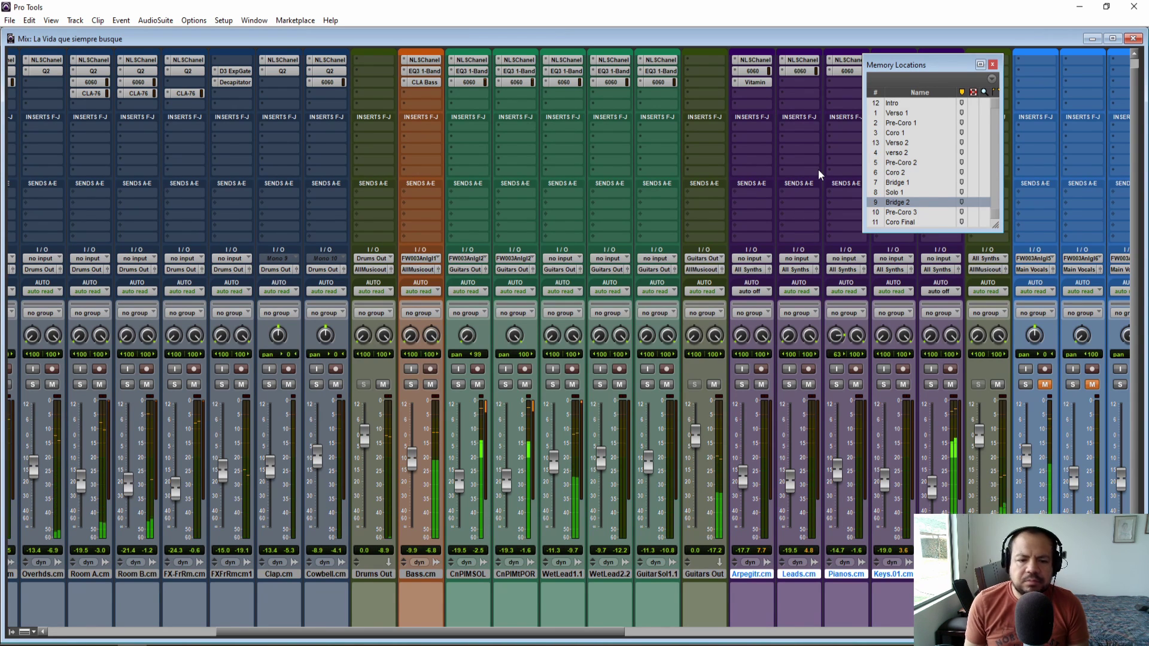
Step: Open the F6-RTA on Master 1 to examine the full mix's spectrum during Bridge 2 alongside the synth channels, and stop playback
{"action": "scroll", "coordinate": [443, 619], "scroll_direction": "left", "scroll_amount": 10}
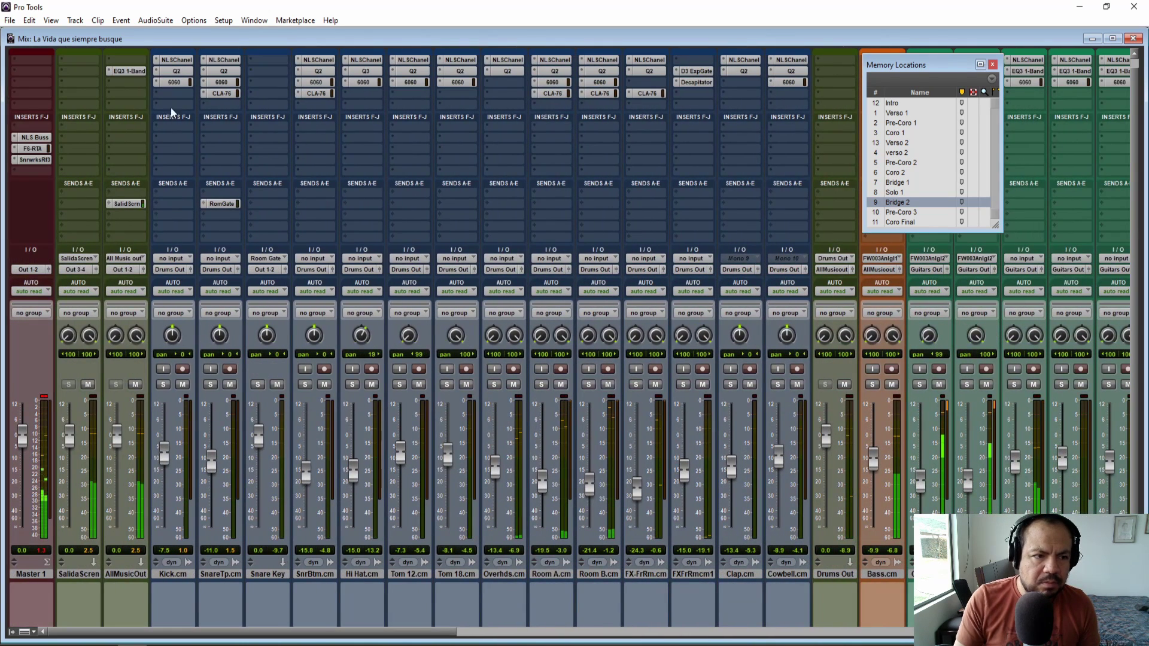
{"action": "left_click", "coordinate": [34, 150]}
{"action": "left_click_drag", "start_coordinate": [277, 18], "coordinate": [611, 27]}
{"action": "left_click_drag", "start_coordinate": [376, 631], "coordinate": [606, 634]}
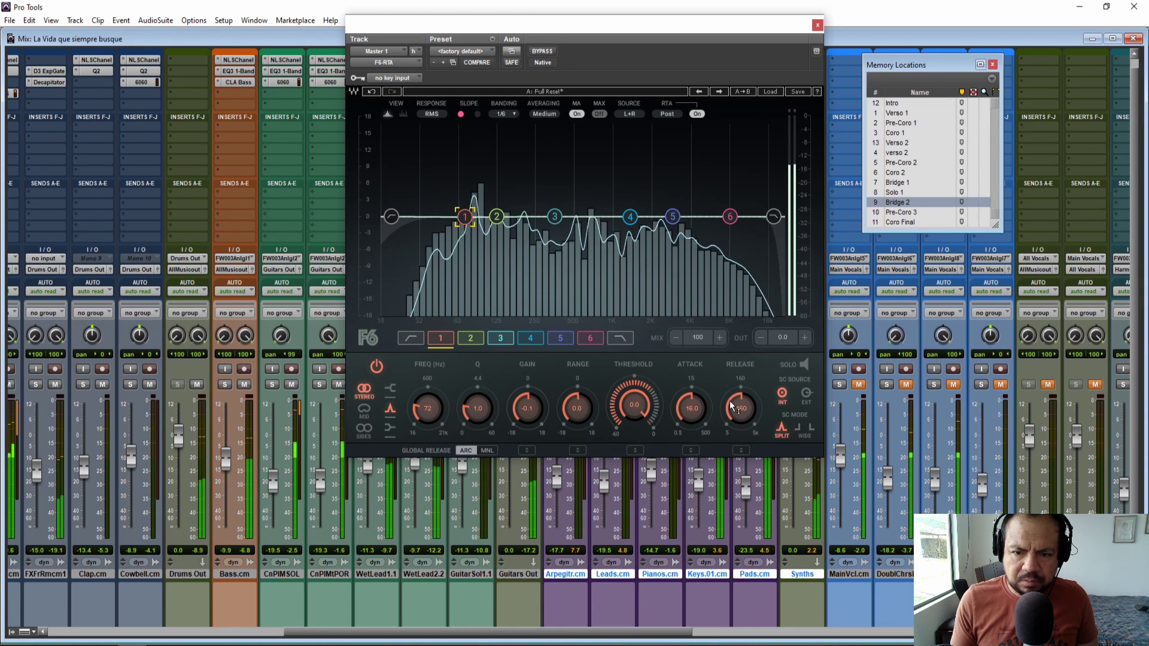
{"action": "key", "text": "space"}
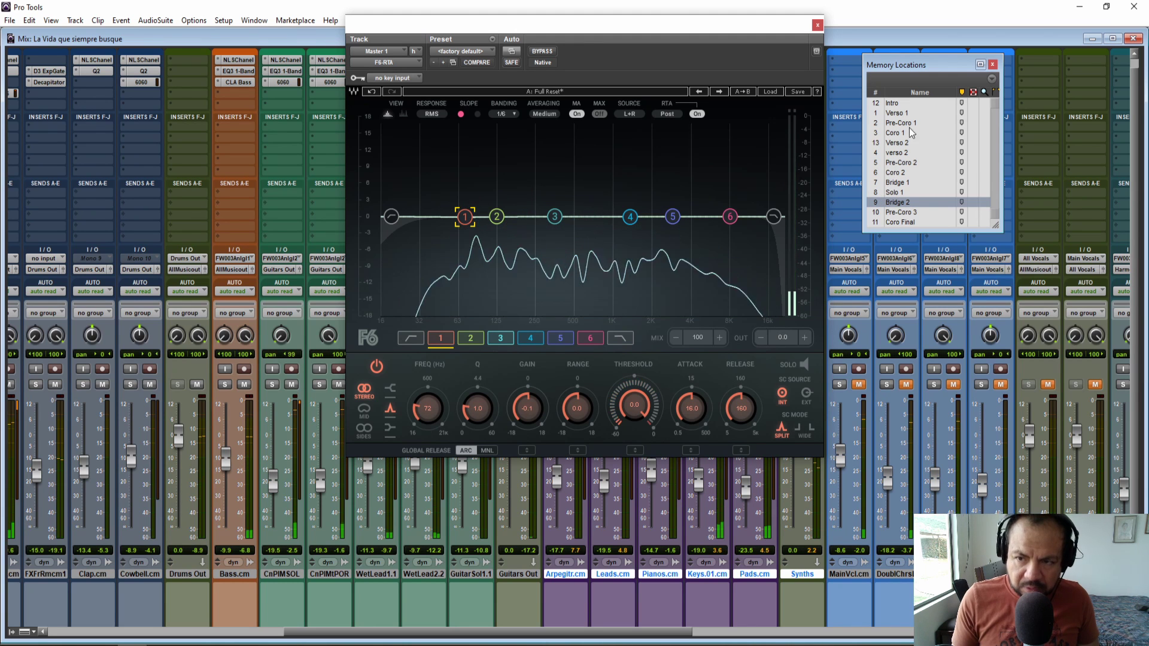
Step: Examine the mix's spectrum from Verso 1, stop playback and move the F6 window clear of the synth channels
{"action": "left_click", "coordinate": [897, 113]}
{"action": "key", "text": "space"}
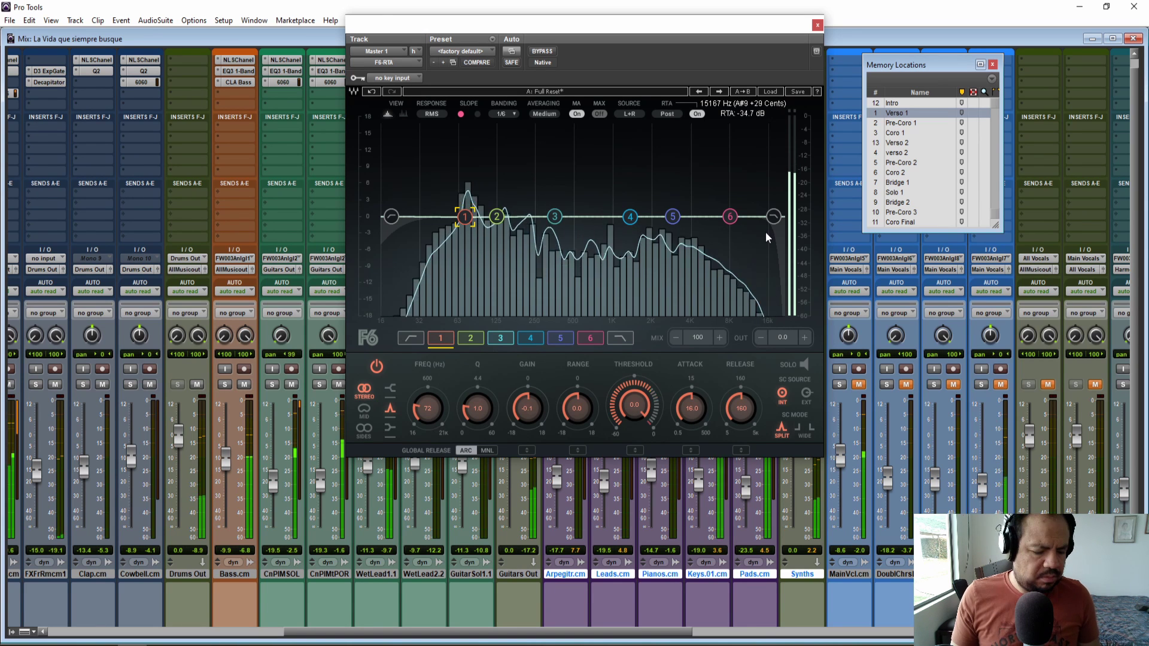
{"action": "key", "text": "space"}
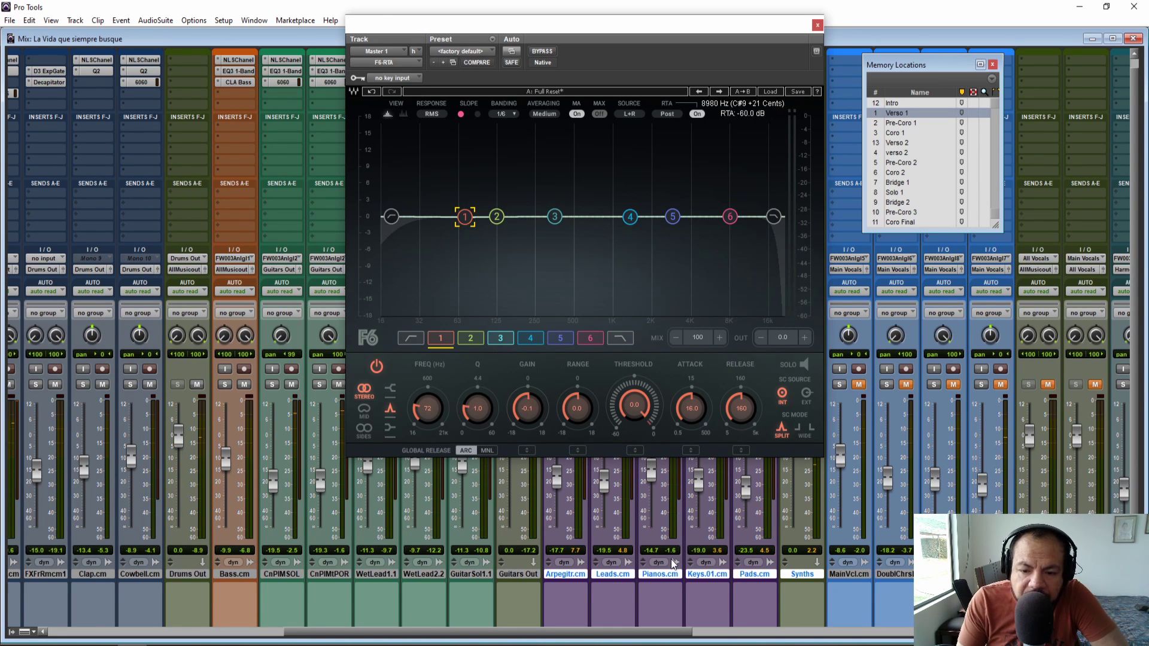
{"action": "left_click_drag", "start_coordinate": [582, 36], "coordinate": [216, 55]}
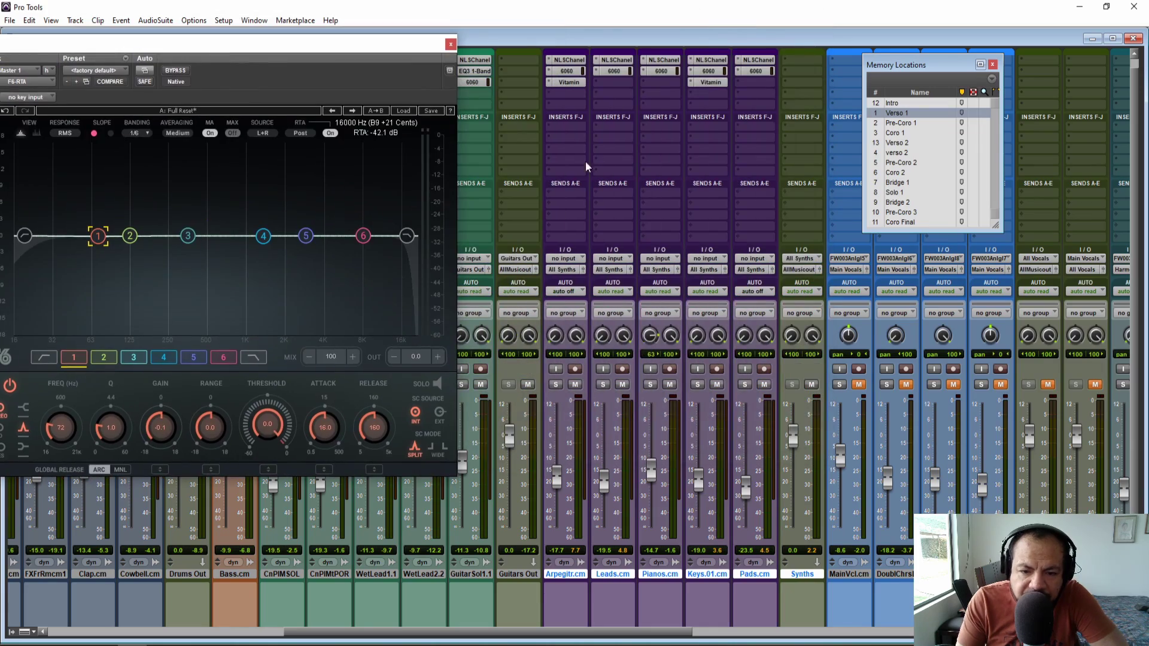